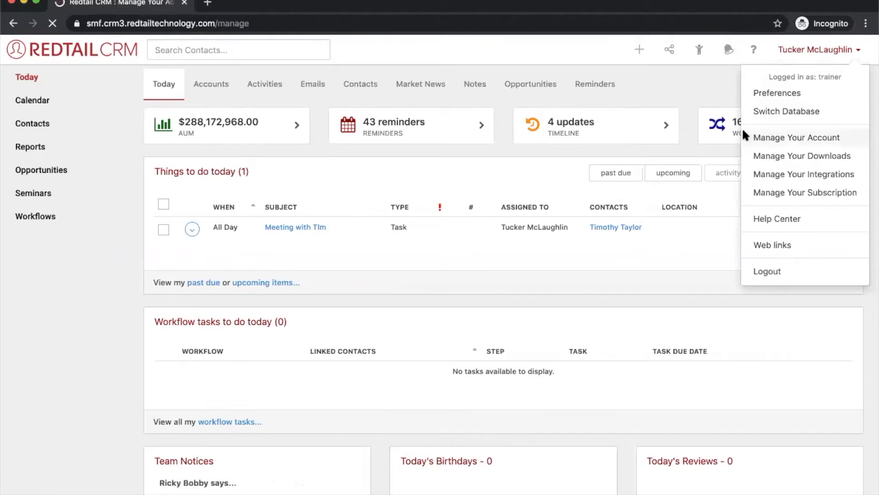
- Open the Activities and Notes categories list within the database lists of the account management page
scroll(487, 328, "down", 4)
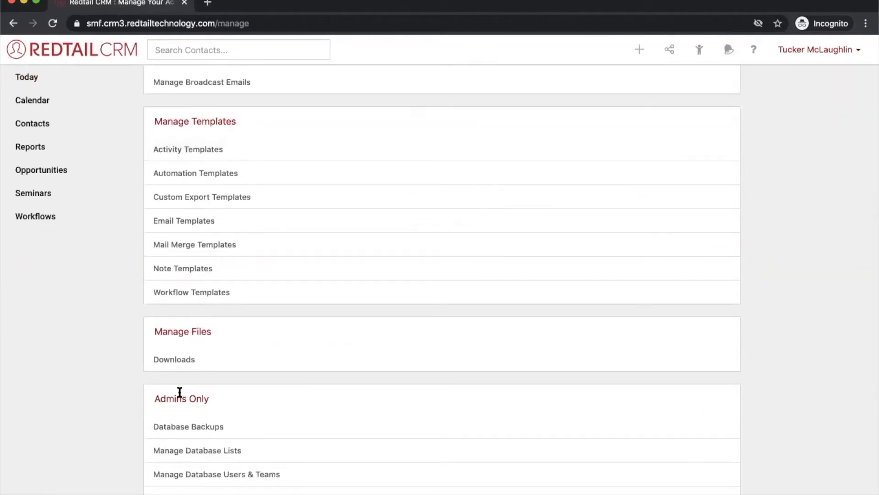
left_click(216, 451)
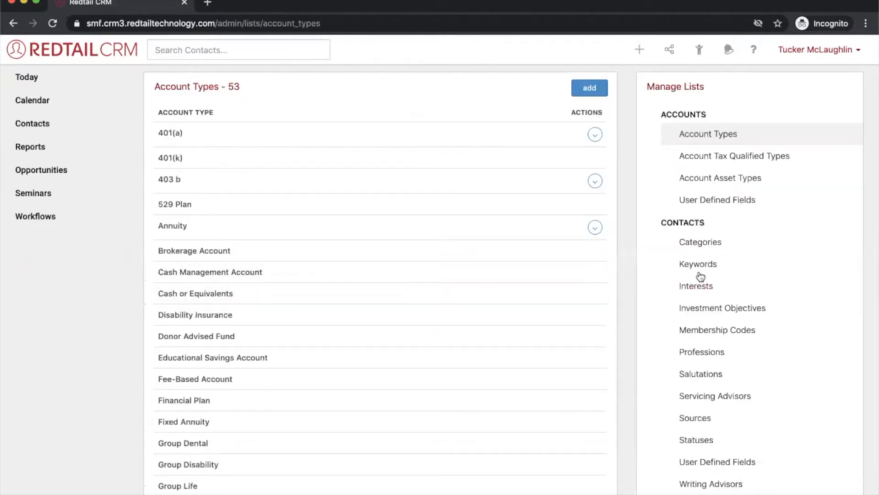
scroll(743, 473, "down", 5)
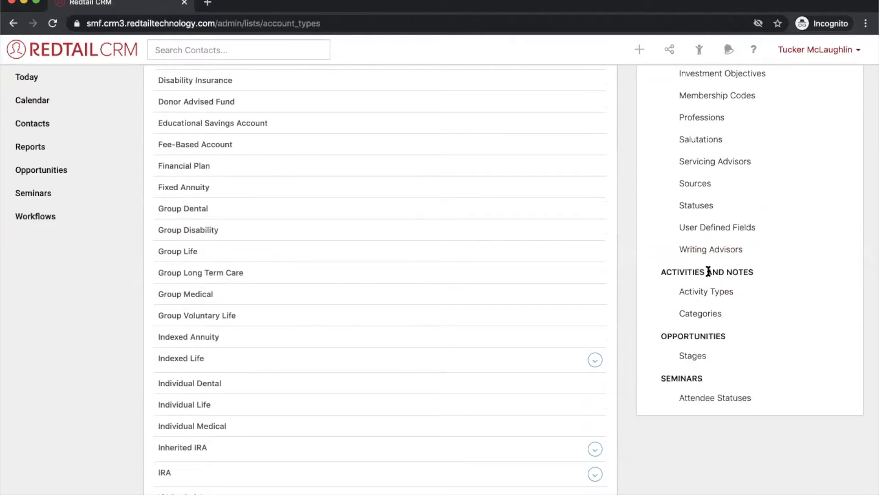
left_click(702, 314)
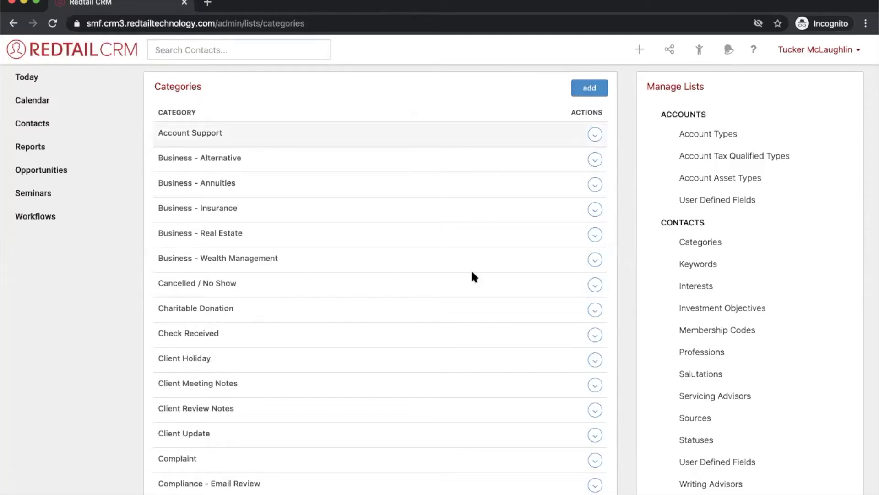
- Examine which activity and note categories are defined and which of them offer edit actions
scroll(472, 277, "down", 4)
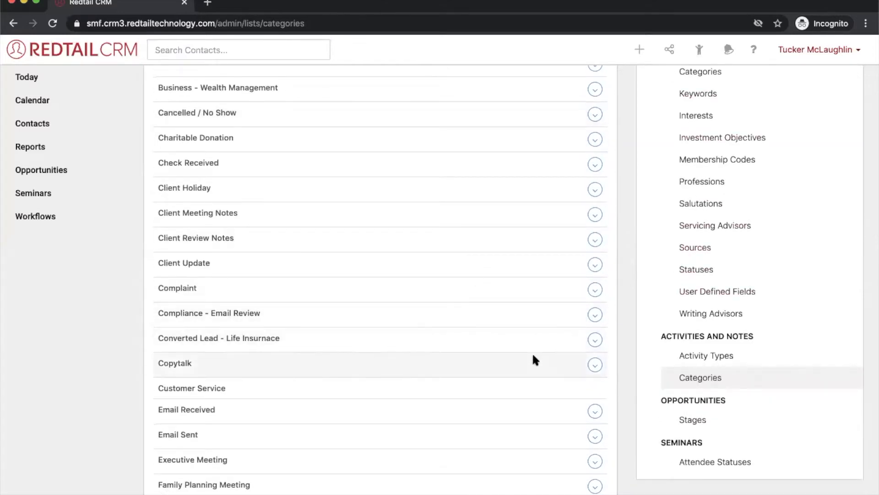
scroll(533, 356, "down", 1)
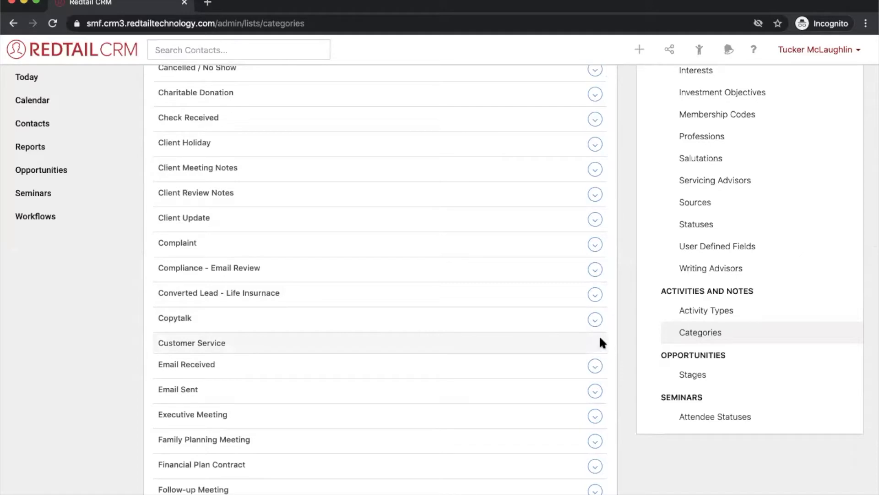
scroll(560, 274, "up", 5)
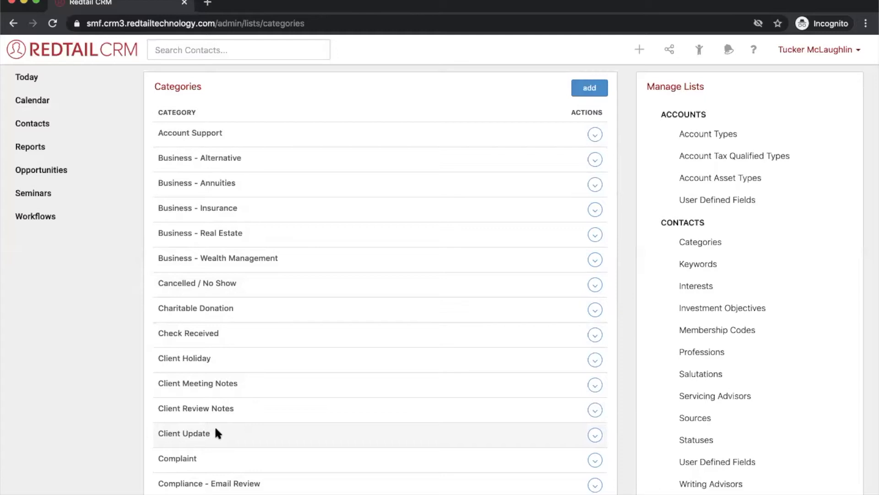
scroll(261, 397, "down", 2)
scroll(261, 398, "down", 2)
scroll(261, 399, "down", 2)
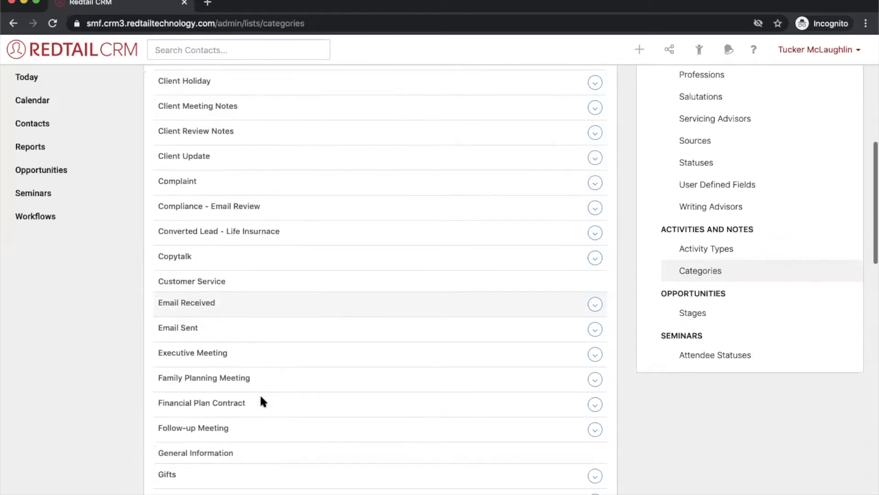
scroll(259, 398, "down", 1)
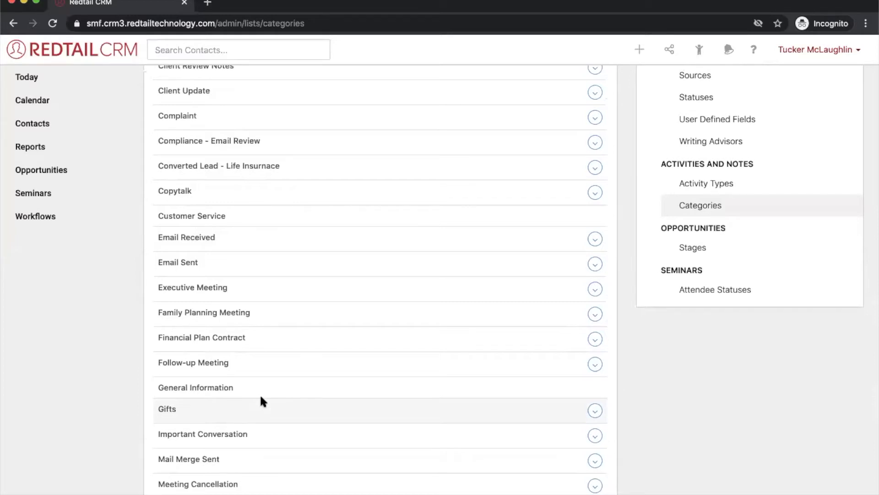
scroll(415, 228, "up", 2)
scroll(414, 227, "up", 5)
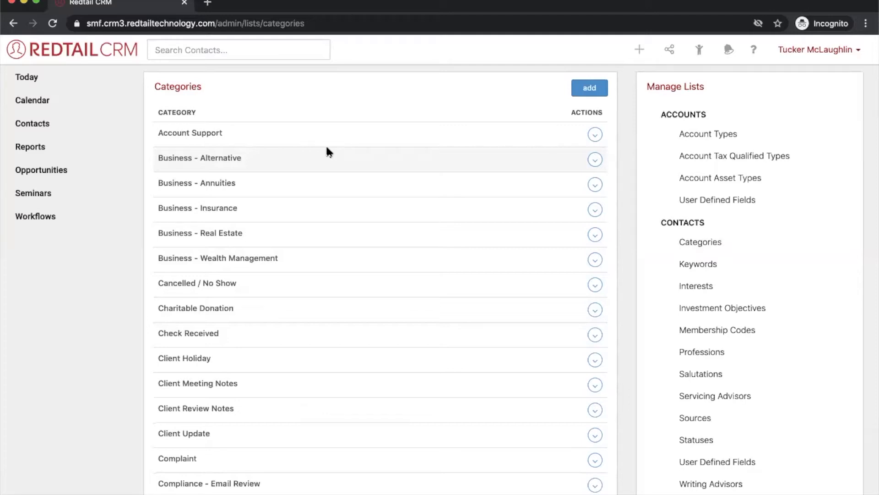
- Return to the account management page and open the Note Templates list
left_click(842, 52)
left_click(819, 137)
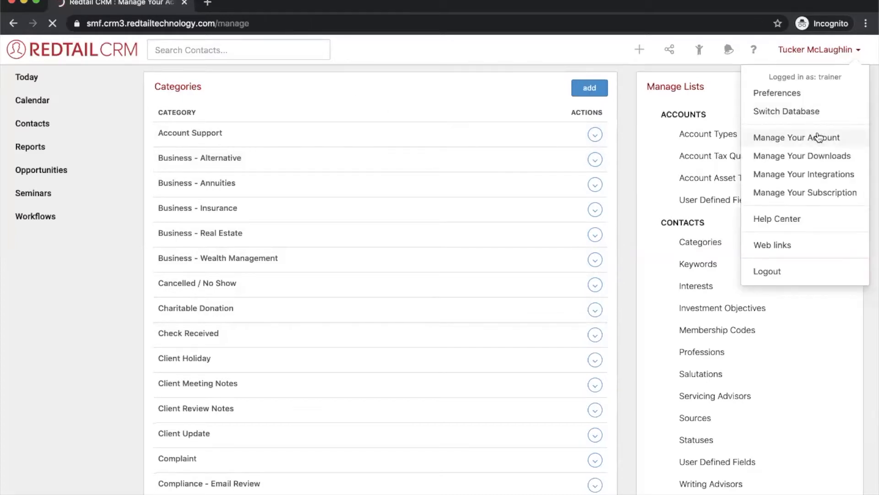
scroll(786, 274, "down", 4)
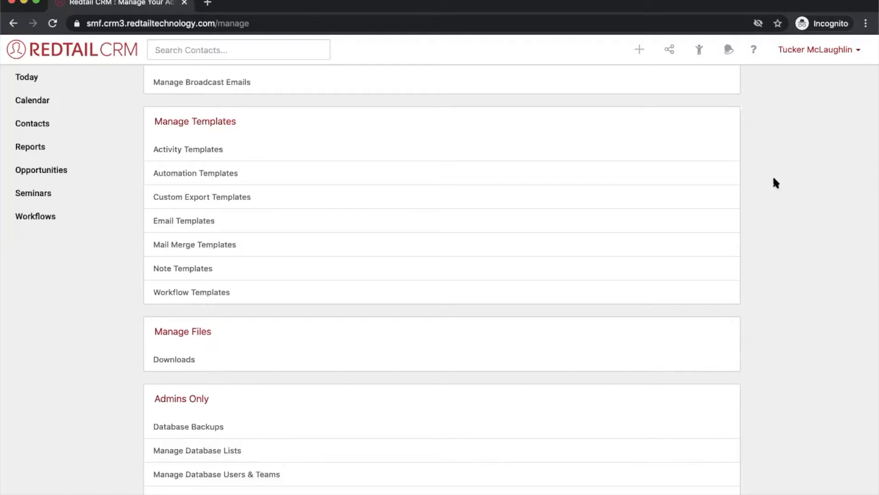
scroll(774, 179, "up", 3)
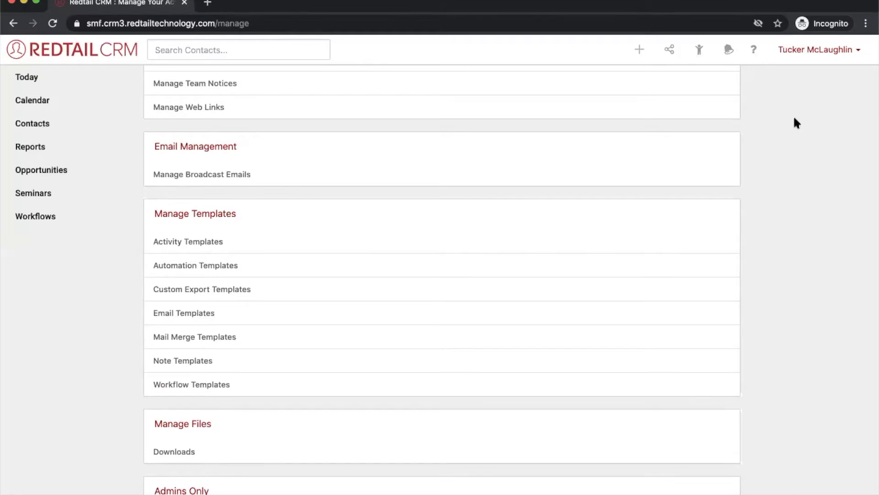
left_click(809, 54)
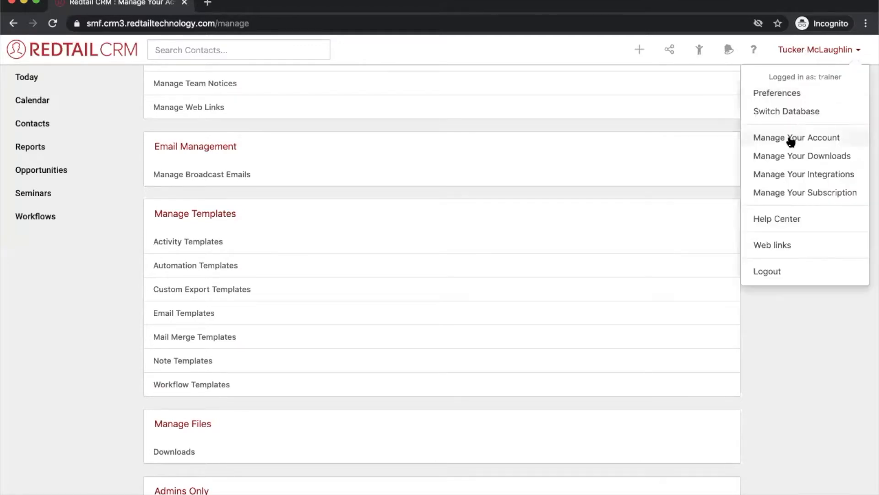
left_click(771, 331)
scroll(770, 331, "up", 2)
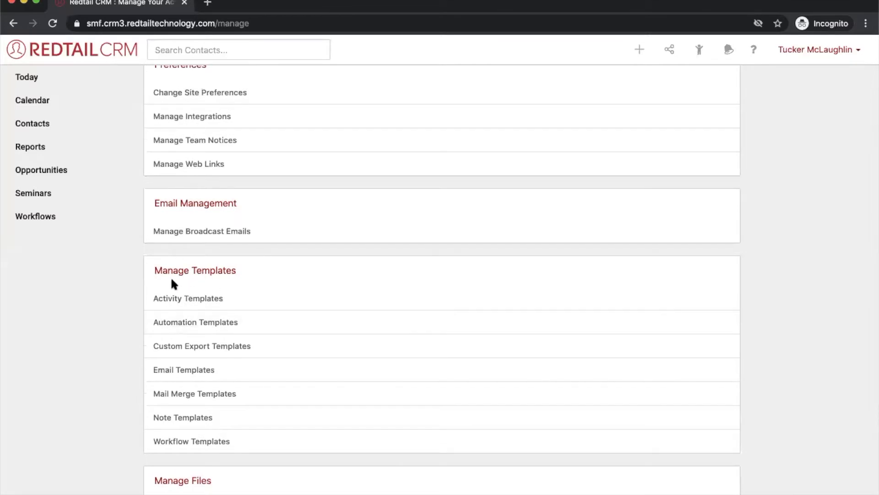
left_click(194, 425)
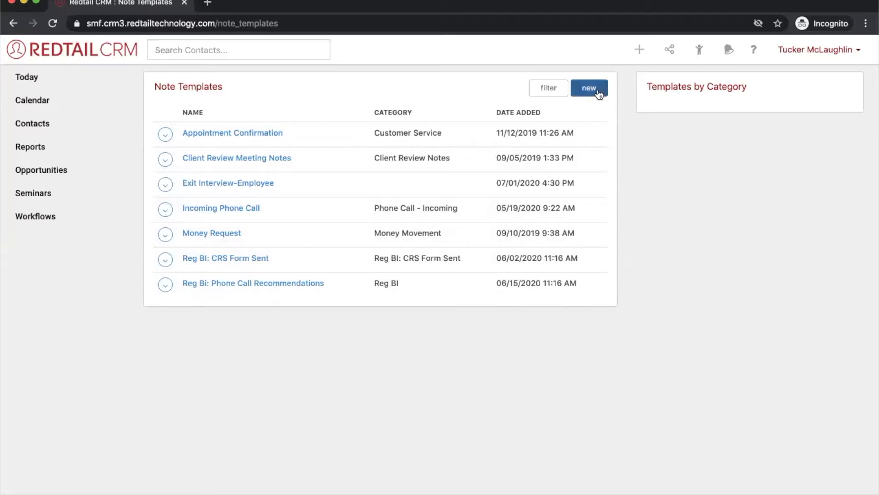
- Look over the fields of a blank note template form and close it without saving
left_click(596, 91)
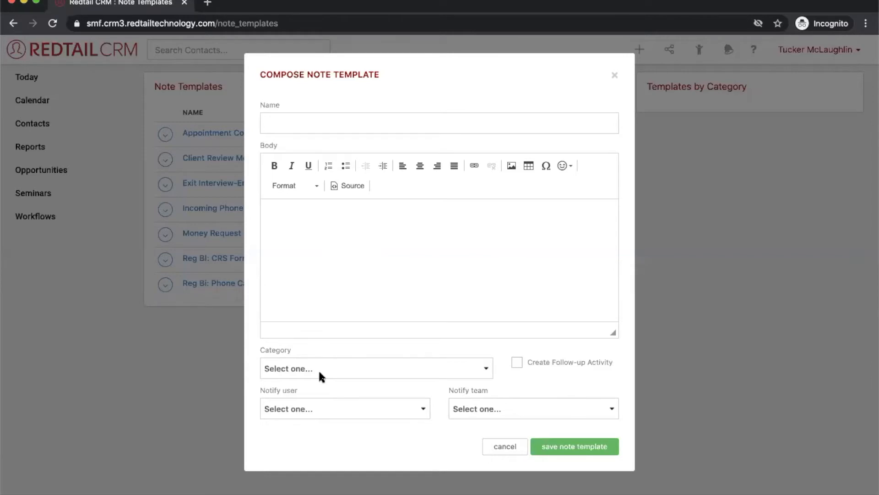
left_click(617, 74)
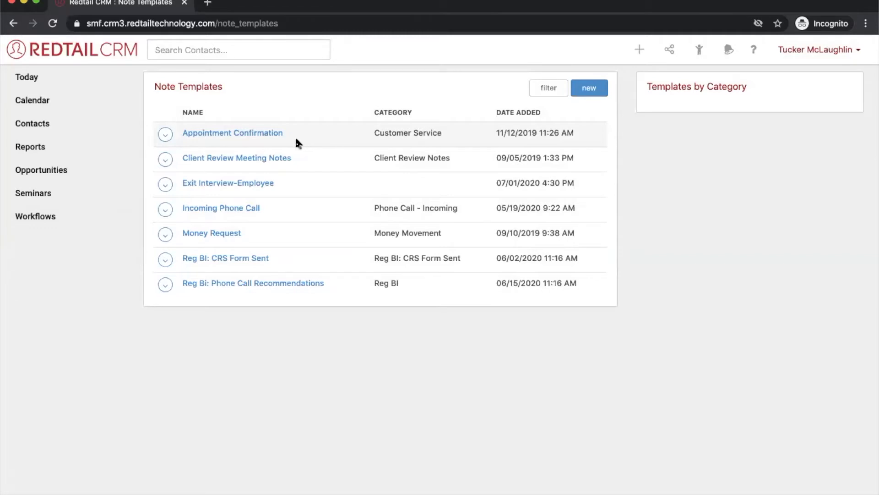
- Examine the Client Review Meeting Notes and Appointment Confirmation note templates, closing each without changes
left_click(244, 158)
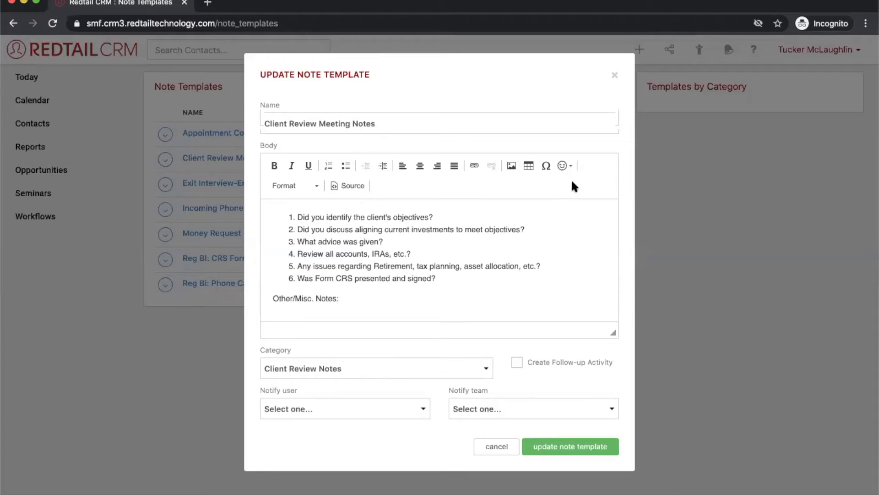
left_click(615, 76)
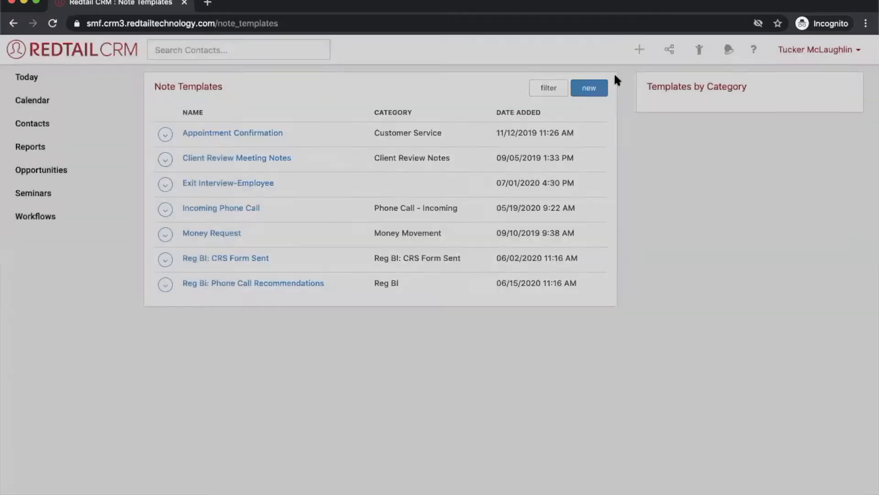
left_click(261, 133)
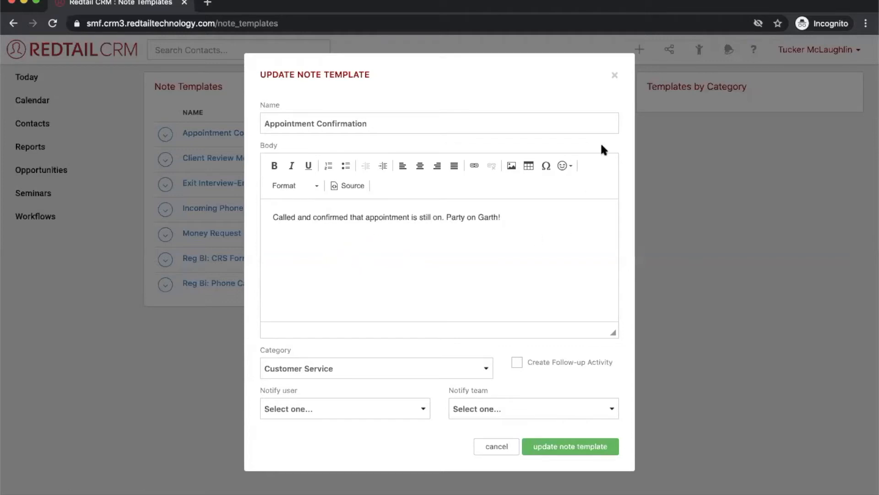
left_click(615, 76)
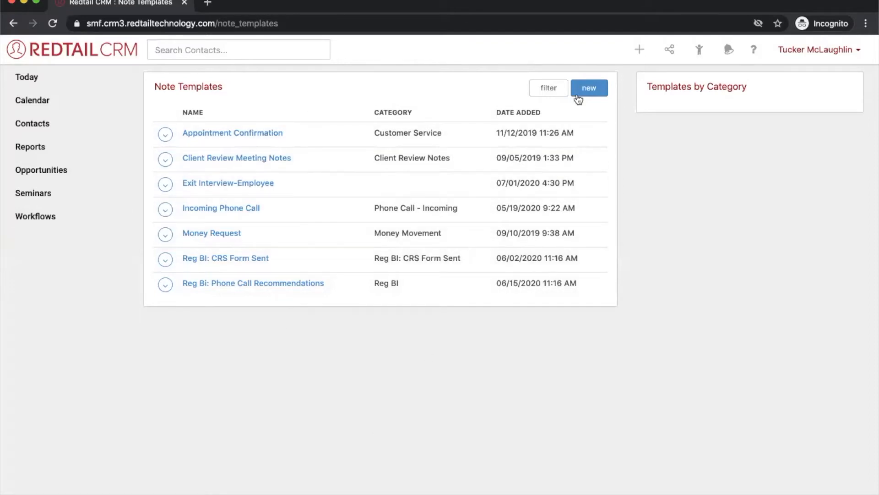
left_click(851, 57)
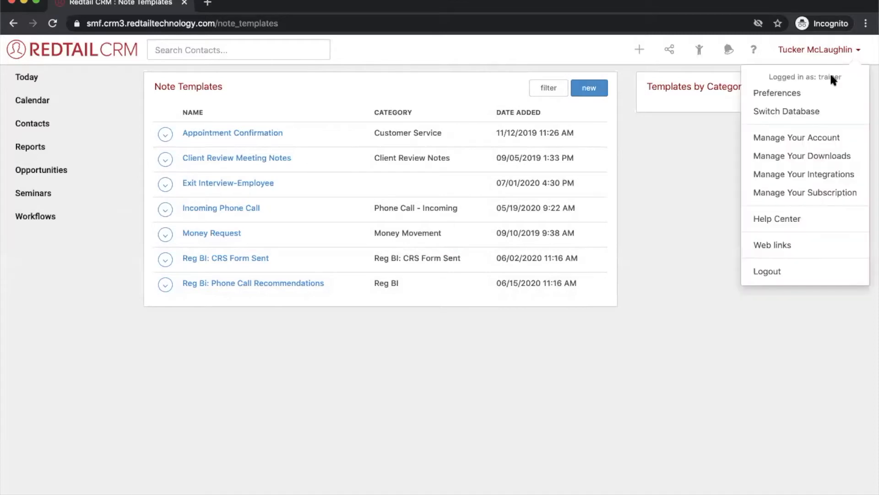
left_click(594, 103)
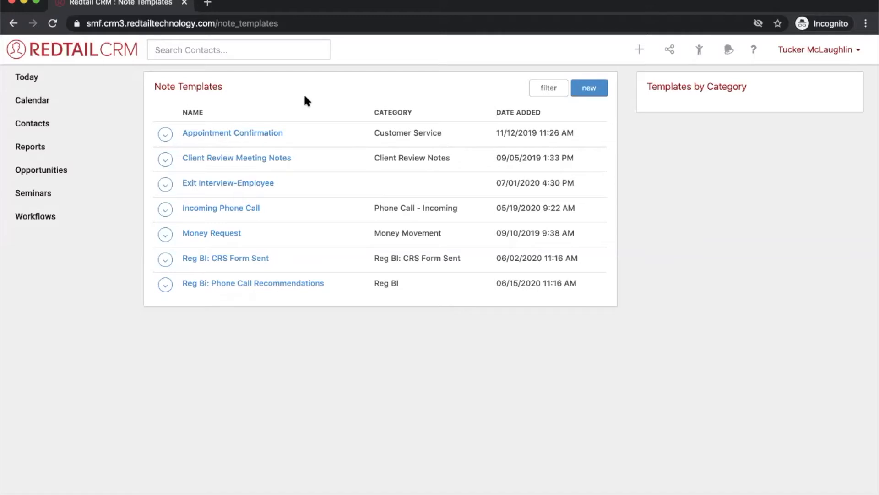
- Open the most recently viewed contact's record, and open the Today dashboard in a separate browser tab
left_click(49, 77)
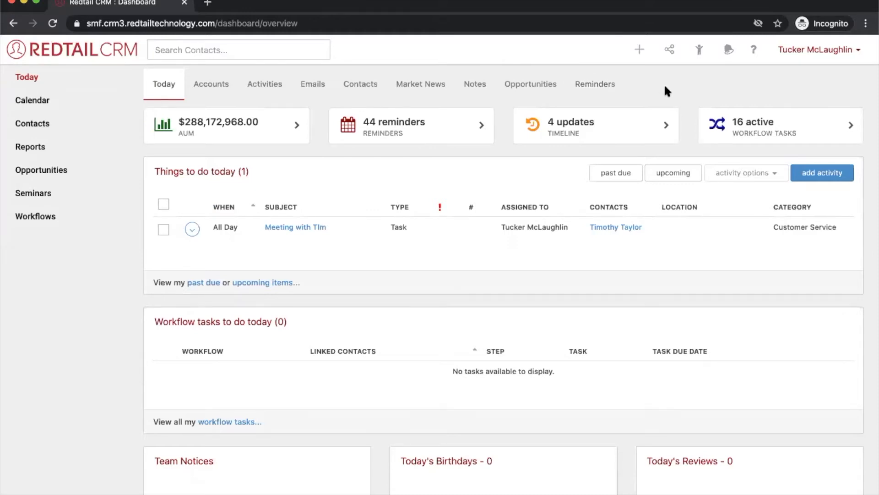
left_click(640, 50)
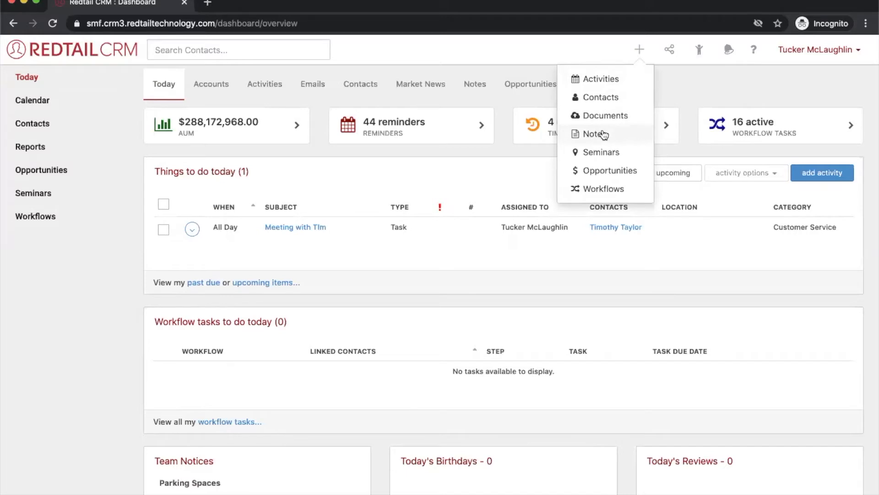
left_click(700, 50)
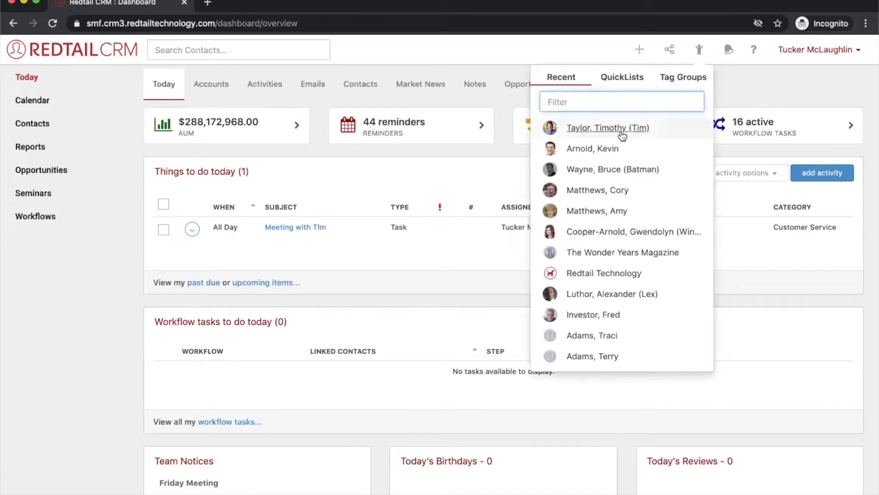
left_click(622, 130)
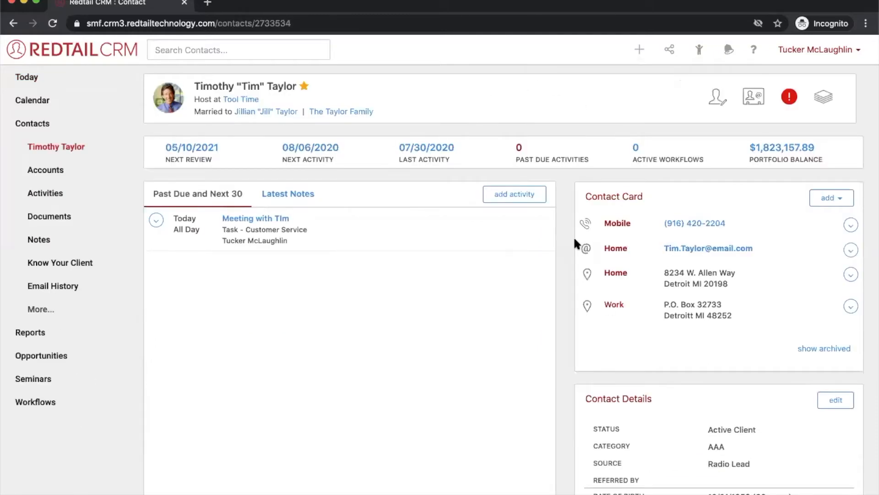
right_click(42, 76)
left_click(55, 86)
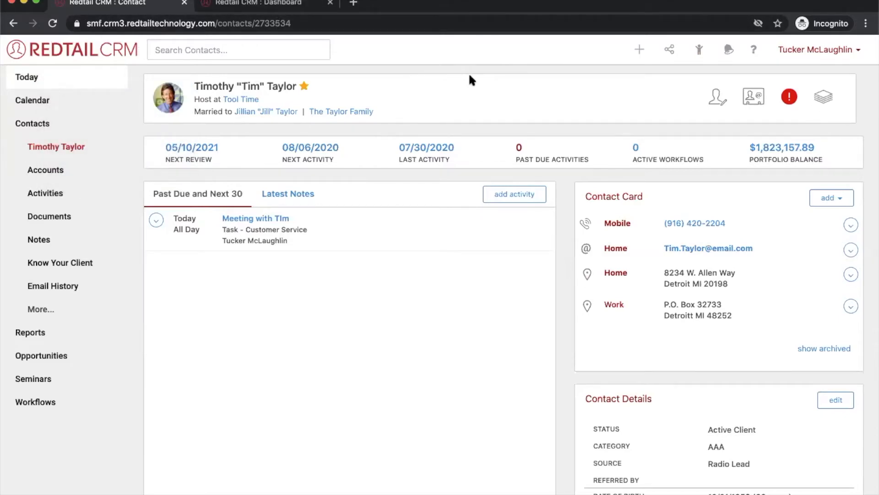
- Show the contact's latest notes and open a new note form for that contact
left_click(287, 199)
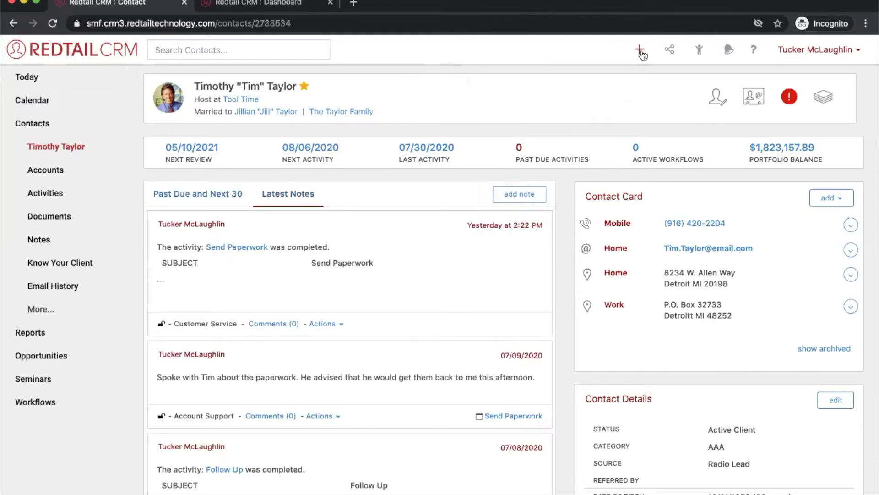
left_click(639, 50)
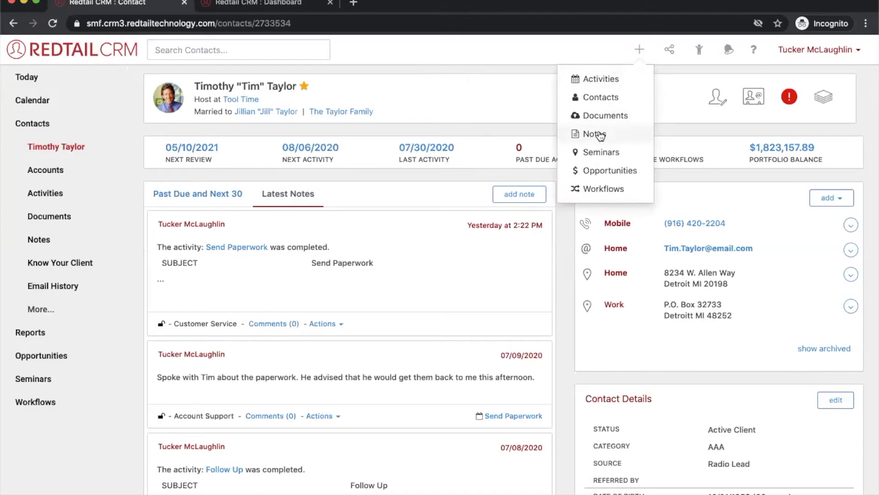
left_click(596, 134)
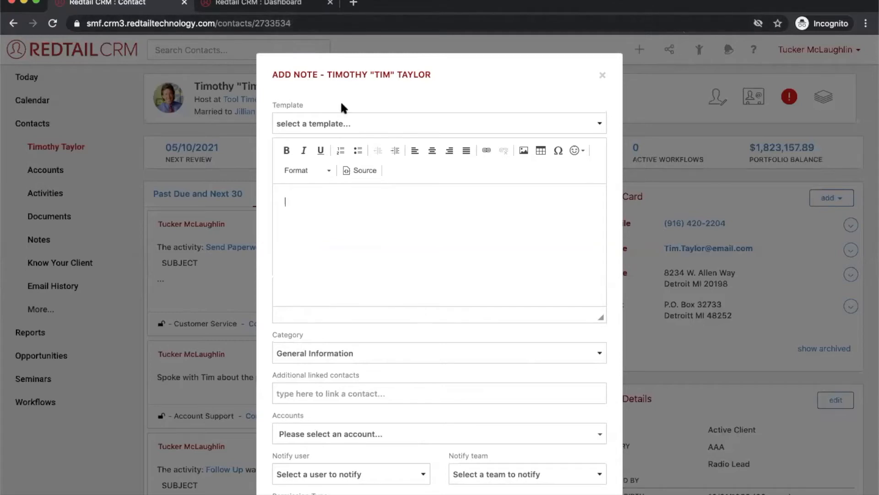
left_click_drag(366, 73, 397, 69)
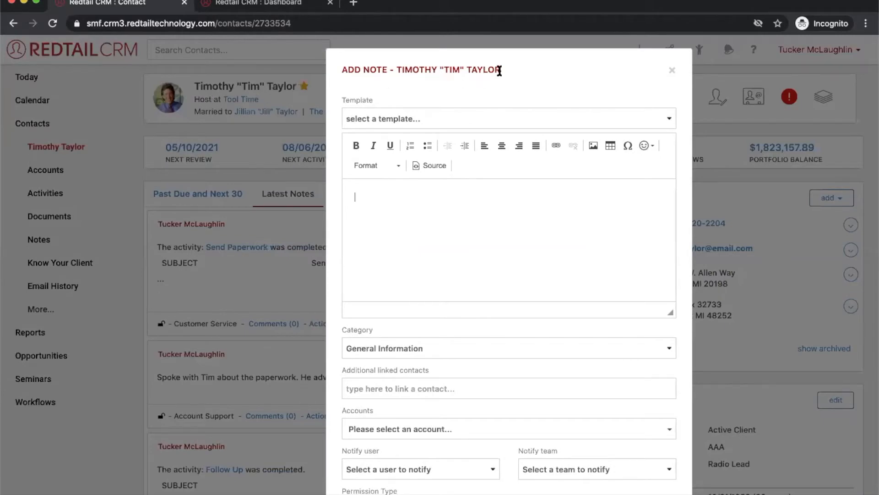
- Switch to the Today dashboard's browser tab and open a blank note form there that is not tied to a contact
left_click(305, 4)
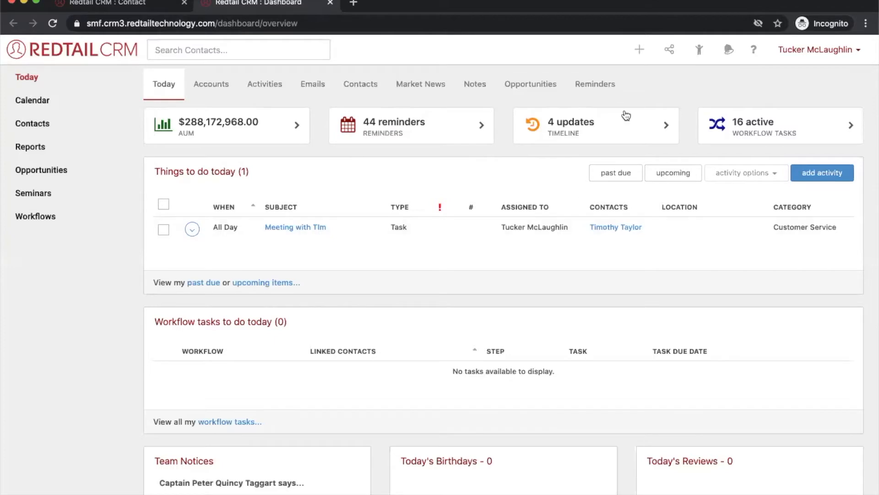
left_click(640, 50)
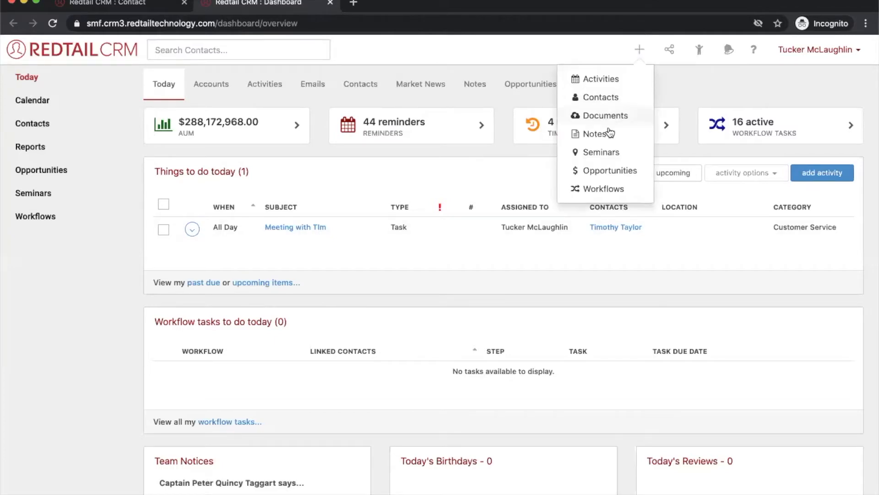
left_click(595, 134)
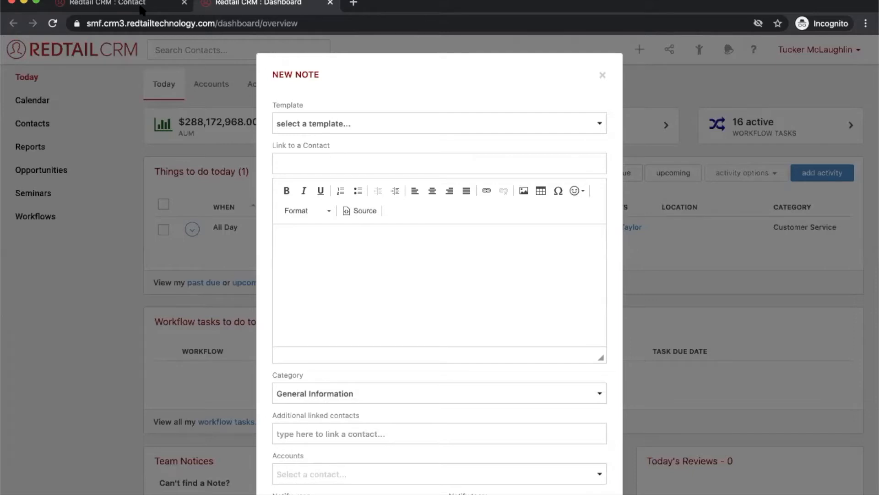
- Back on the contact's record, close the open note form and start a new note through the global quick-add
left_click(110, 3)
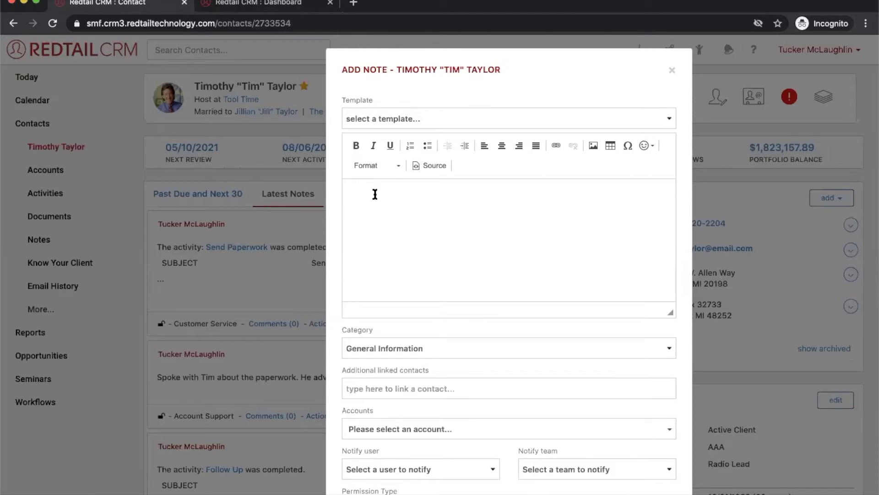
left_click(420, 198)
left_click(672, 70)
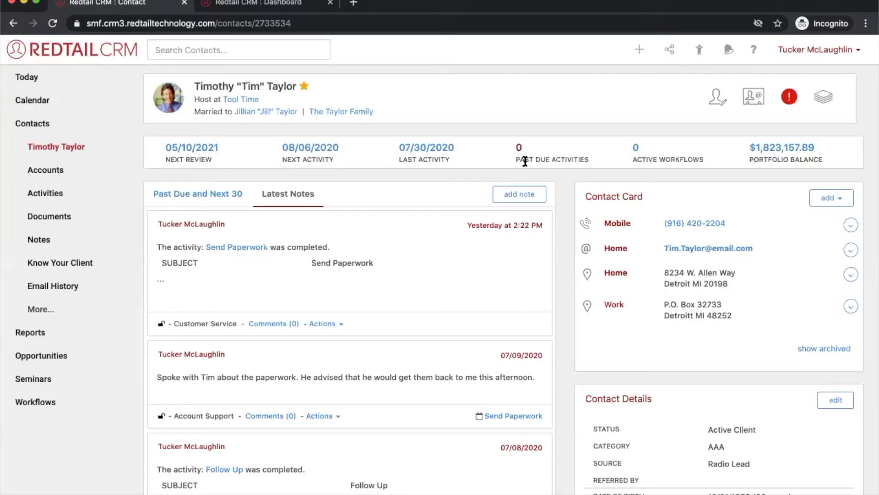
left_click(639, 49)
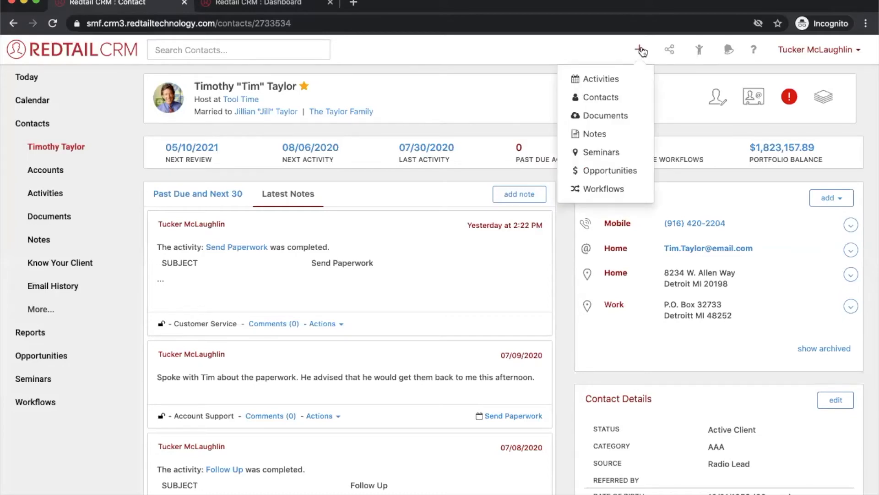
left_click(605, 134)
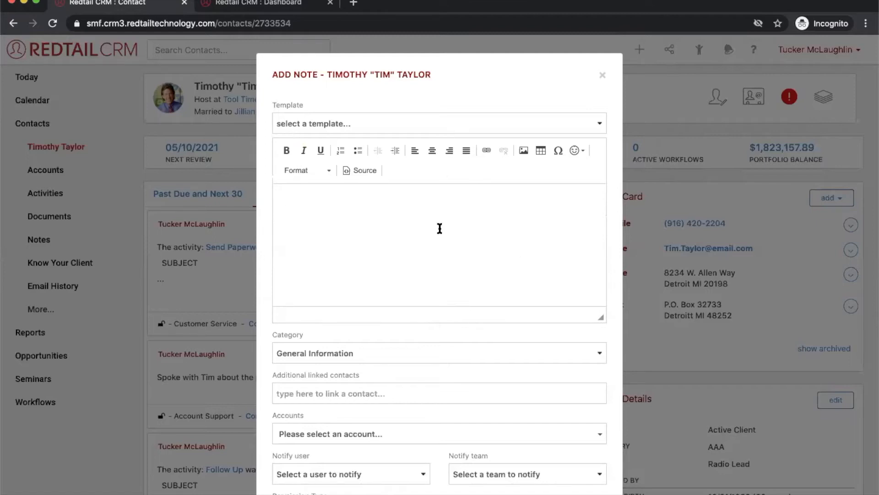
- Write the note's body text, stating that the contact was called to discuss his accounts
scroll(439, 227, "down", 1)
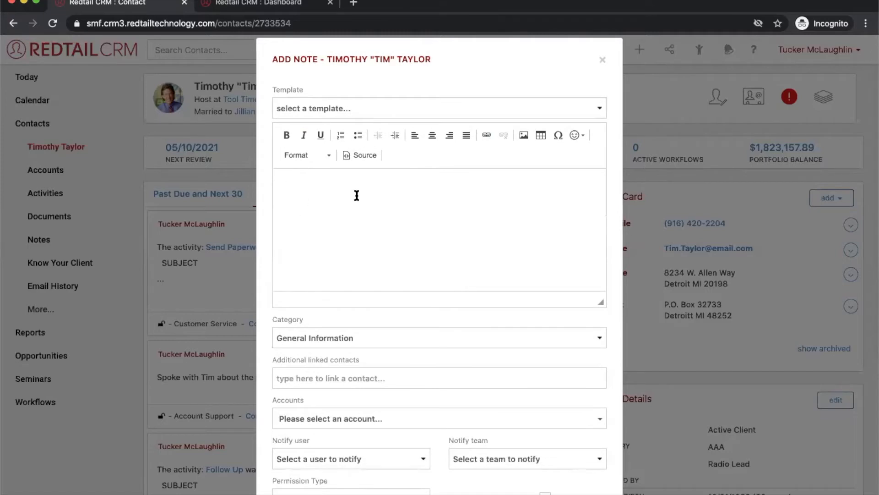
type("Called Tim to discuss his ac")
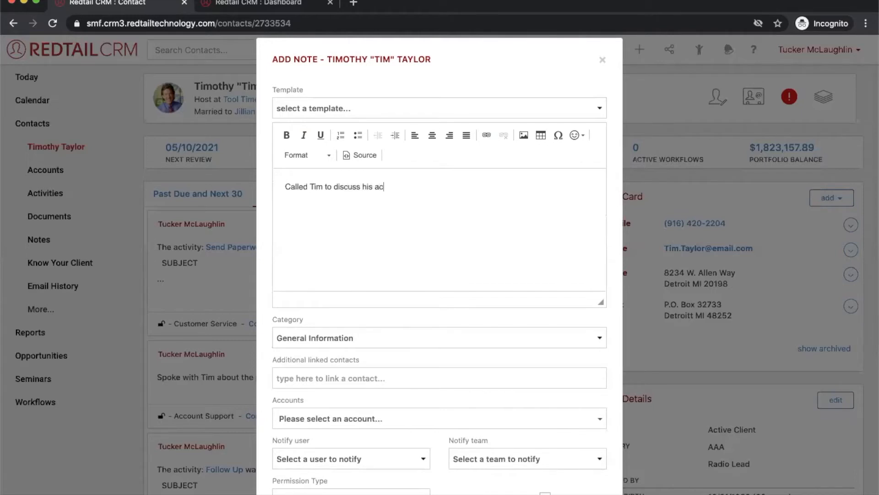
type("counts.")
- Show the saved note drafts below the form and check the options for the 03/03/2020 draft
scroll(374, 268, "down", 4)
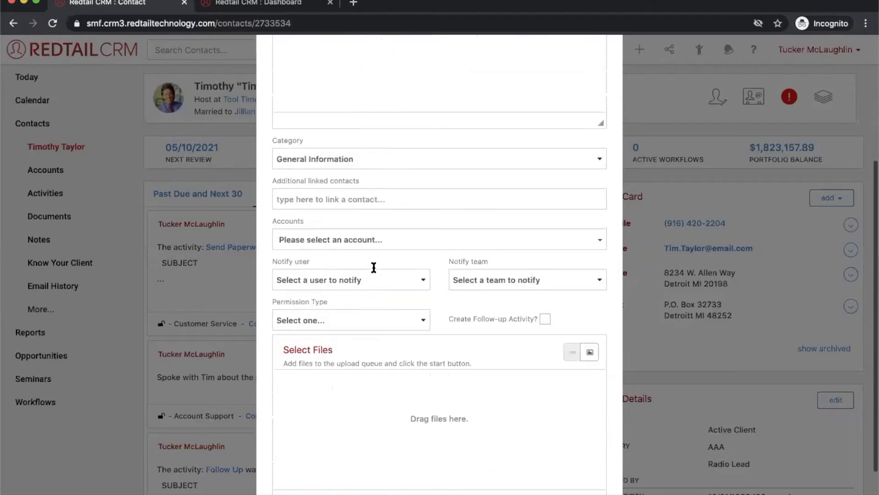
scroll(374, 268, "down", 2)
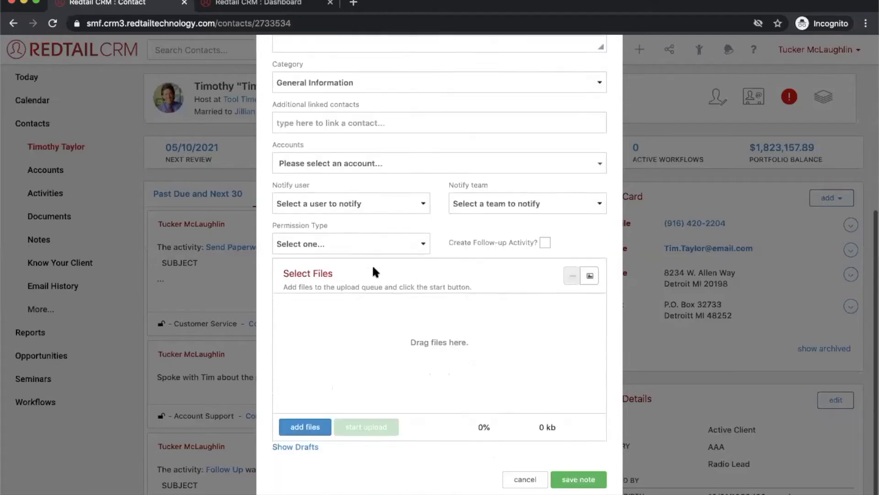
left_click(293, 447)
scroll(367, 442, "down", 4)
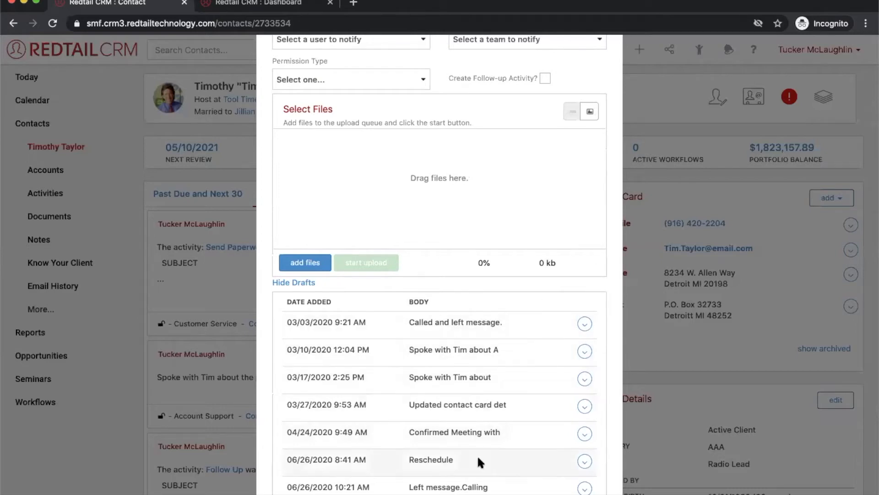
left_click(584, 326)
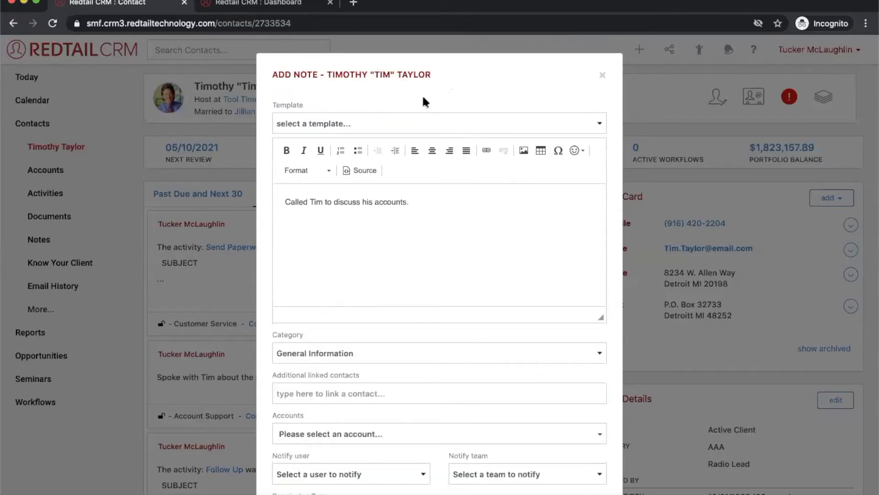
- Look through the dashboard's blank note form down to its end to compare it with the contact's note form
left_click(300, 4)
scroll(459, 142, "down", 4)
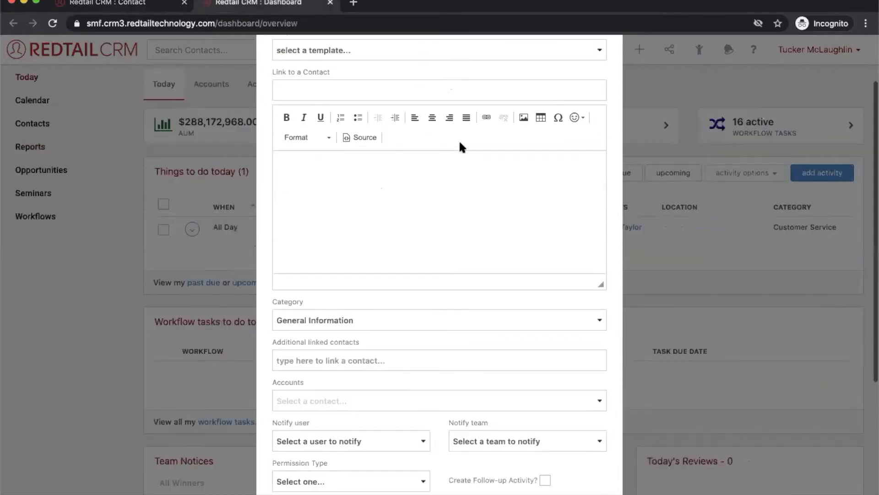
scroll(459, 139, "down", 2)
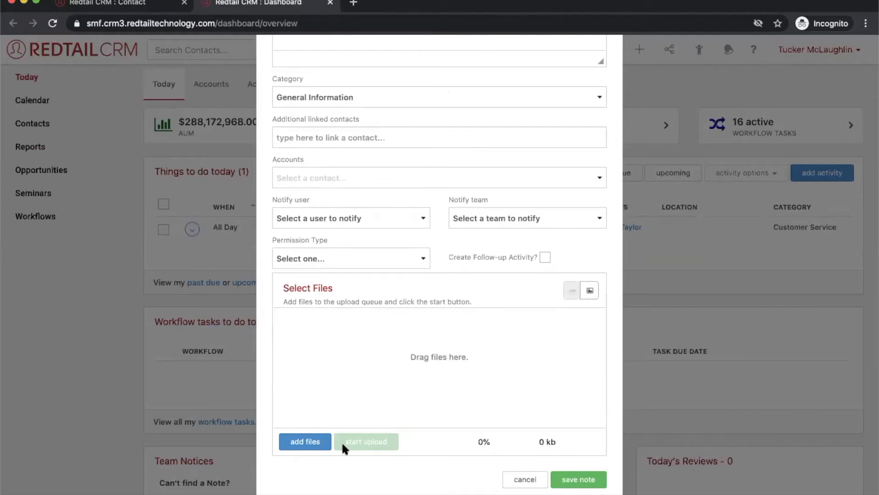
scroll(411, 205, "up", 6)
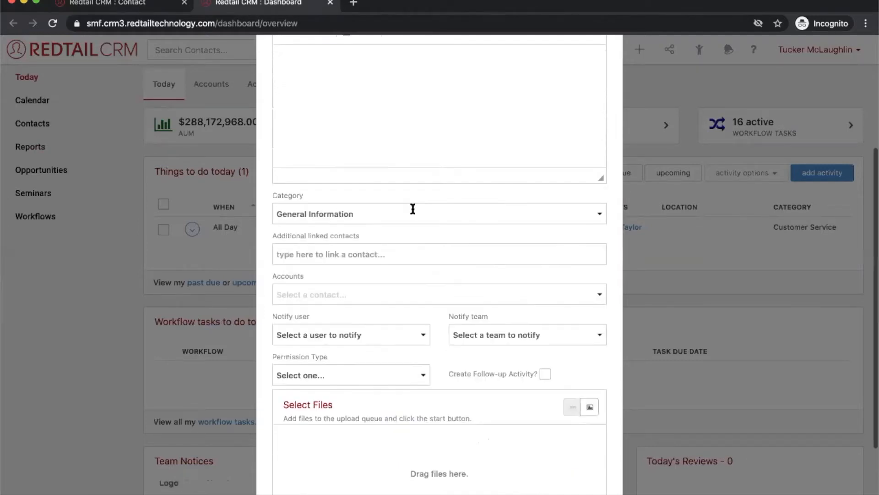
- Return to the contact's note and review the available note categories, keeping General Information
left_click(151, 4)
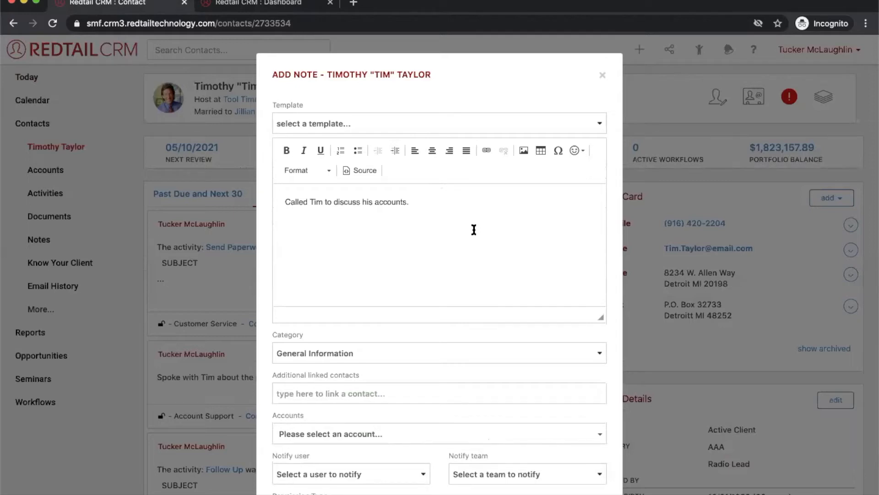
scroll(440, 251, "down", 3)
scroll(440, 252, "down", 3)
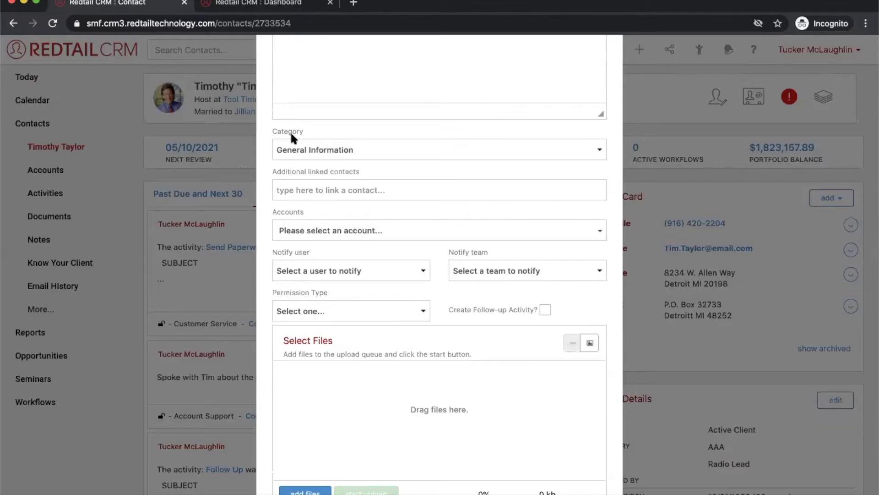
left_click(297, 145)
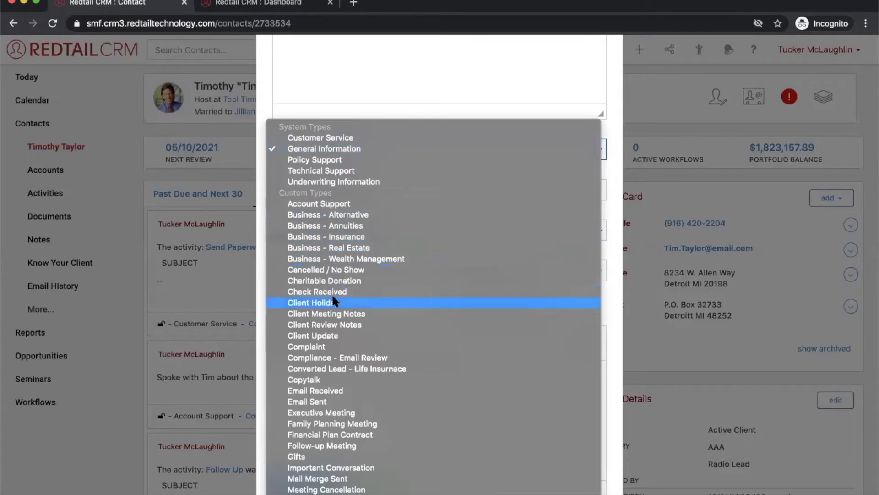
left_click(395, 107)
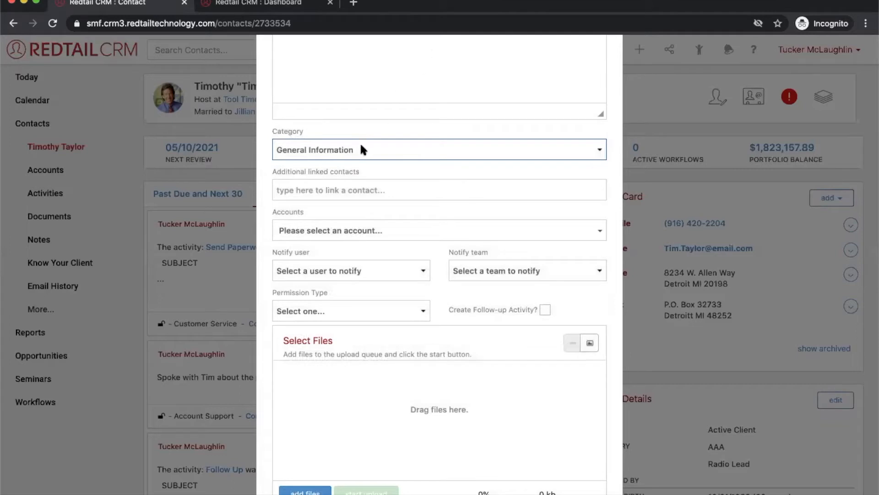
- Link the contact's spouse to the note as an additional linked contact
scroll(360, 142, "down", 3)
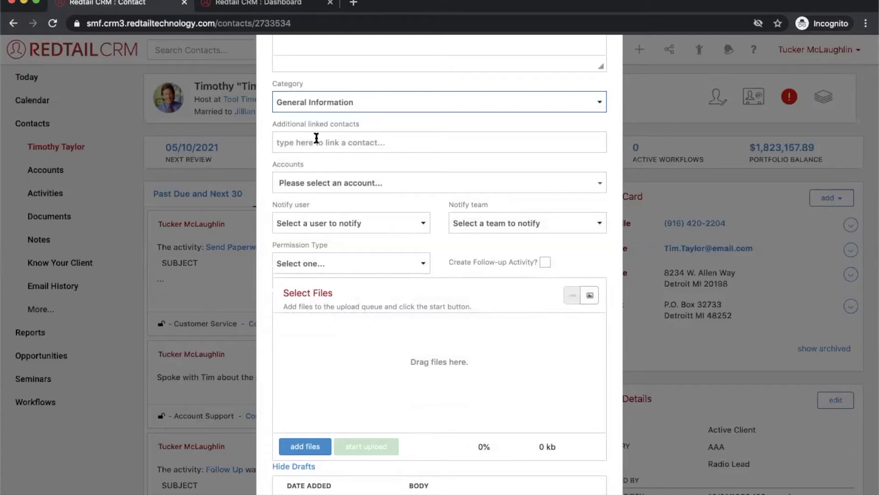
scroll(347, 119, "up", 5)
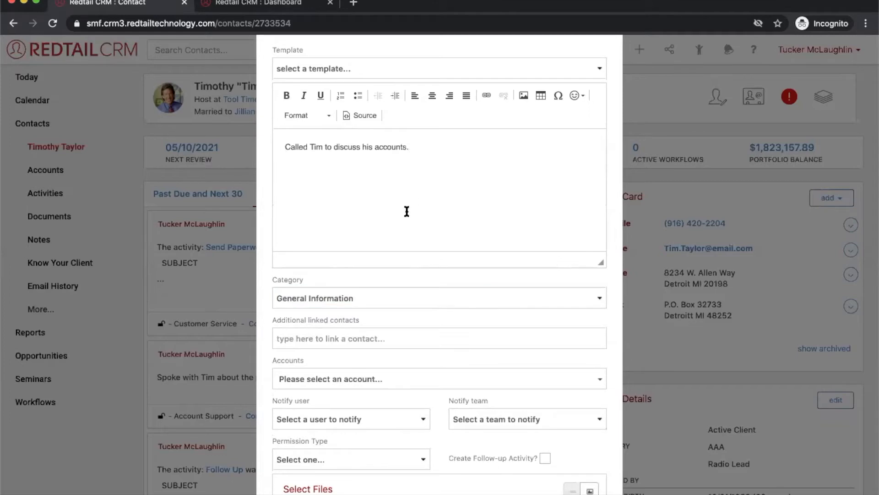
scroll(407, 211, "down", 2)
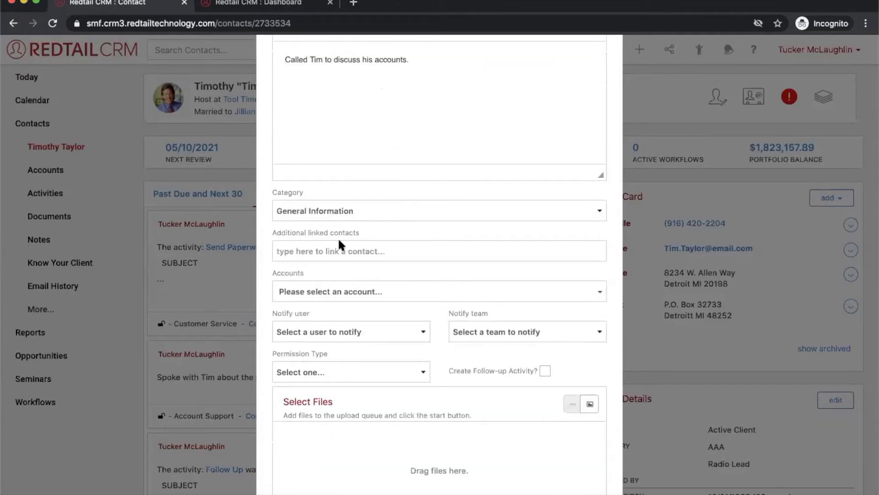
left_click(322, 251)
type("jill")
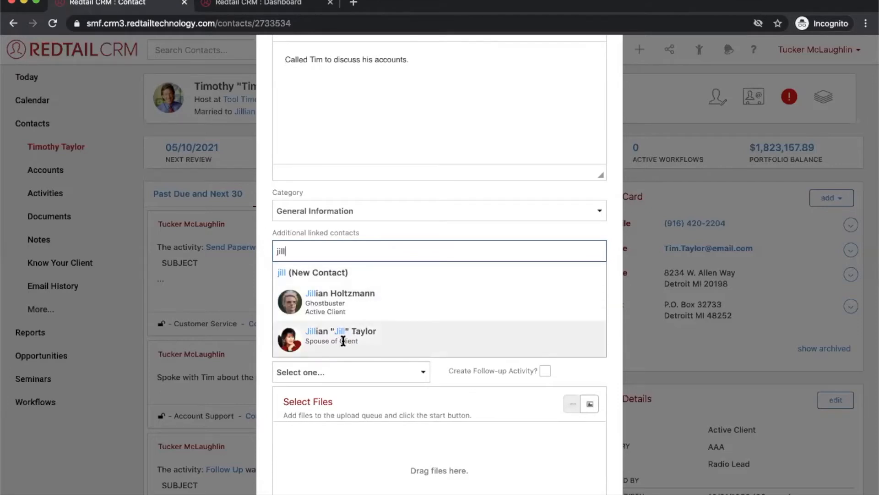
left_click(334, 341)
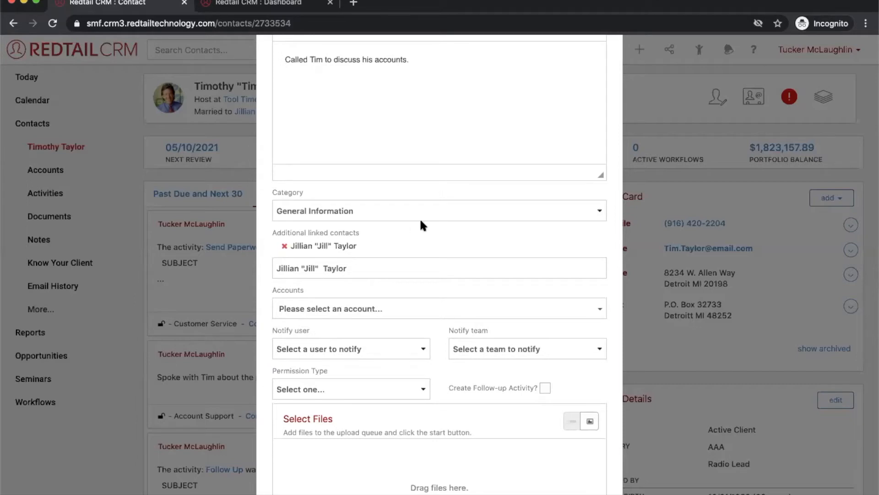
- Attach the contact's open Fixed Annuity account and the open account of type Other to the note
scroll(421, 221, "down", 3)
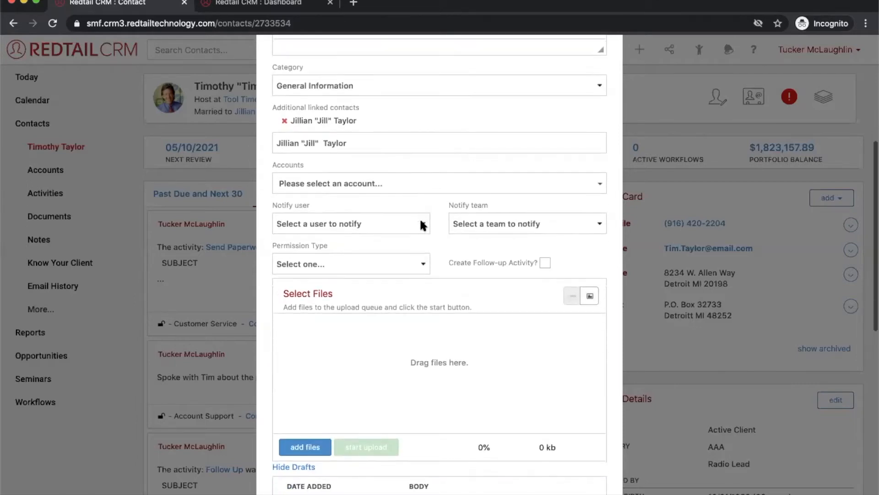
left_click(331, 184)
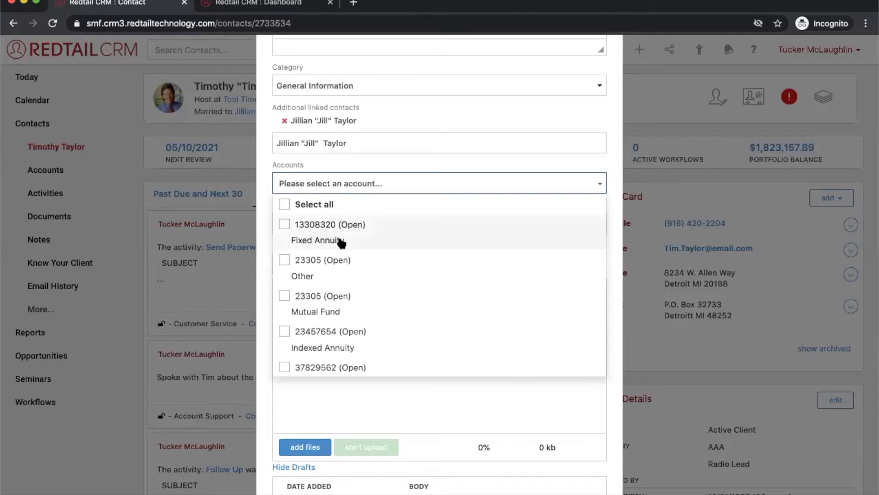
left_click(310, 238)
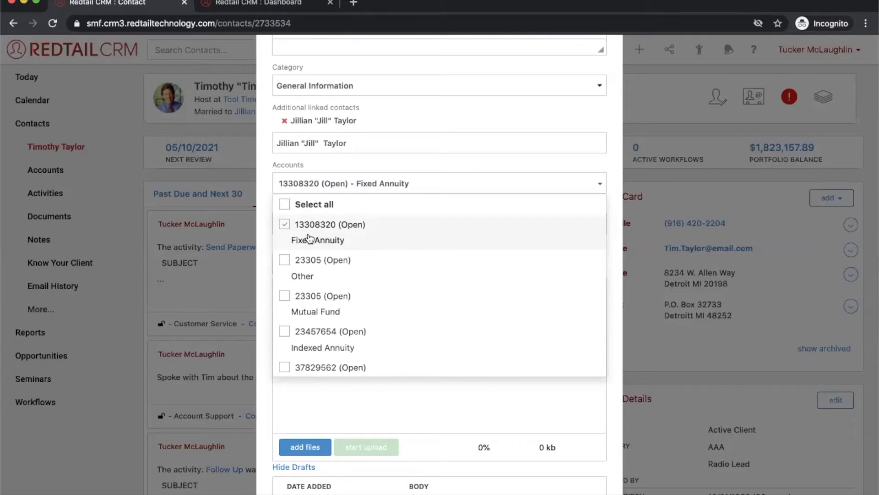
left_click(311, 269)
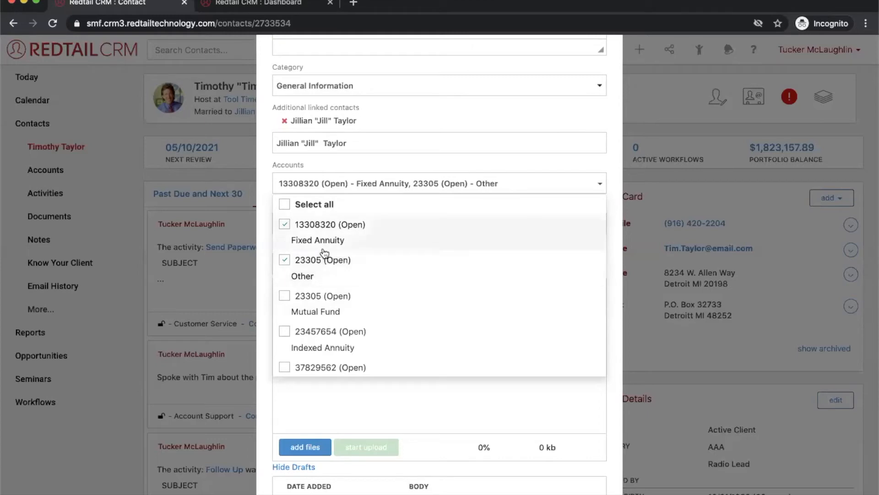
left_click(346, 153)
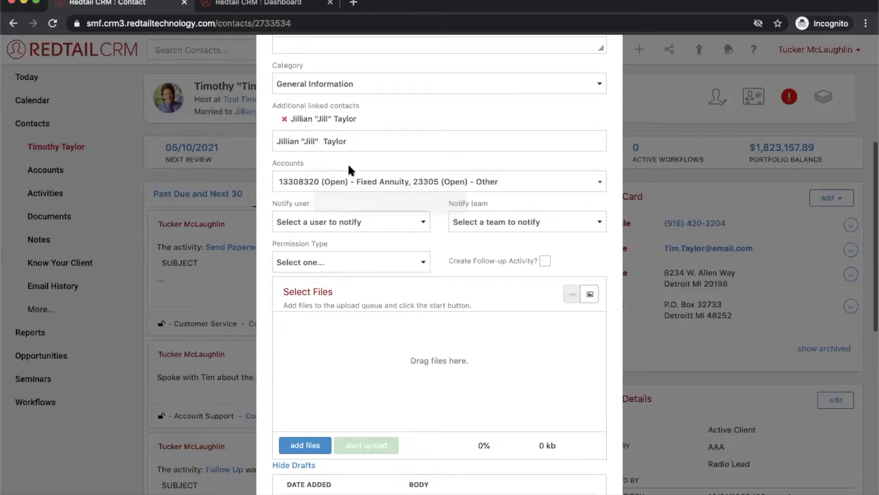
- Set the note to notify the first user in the list of users
scroll(350, 170, "down", 1)
scroll(350, 168, "down", 1)
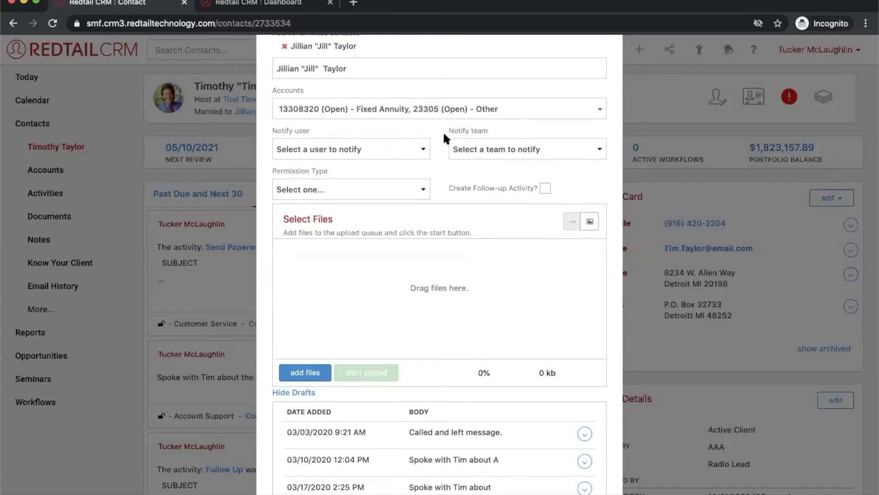
left_click(315, 146)
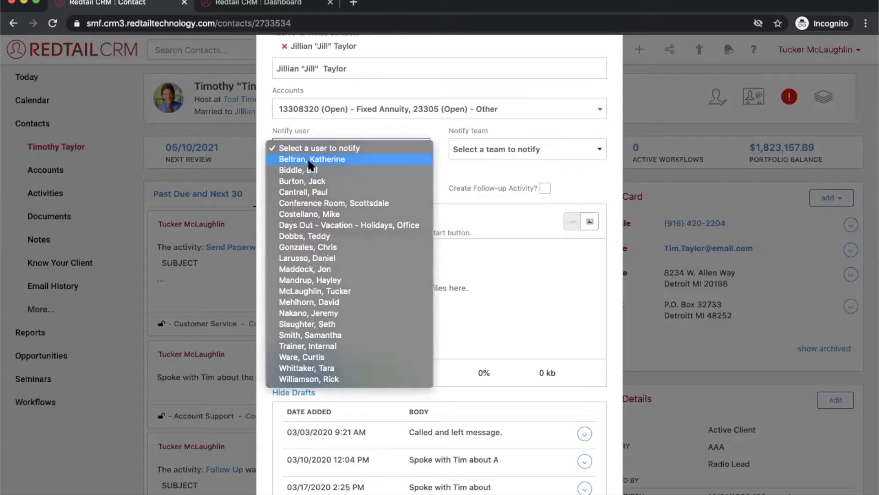
left_click(309, 159)
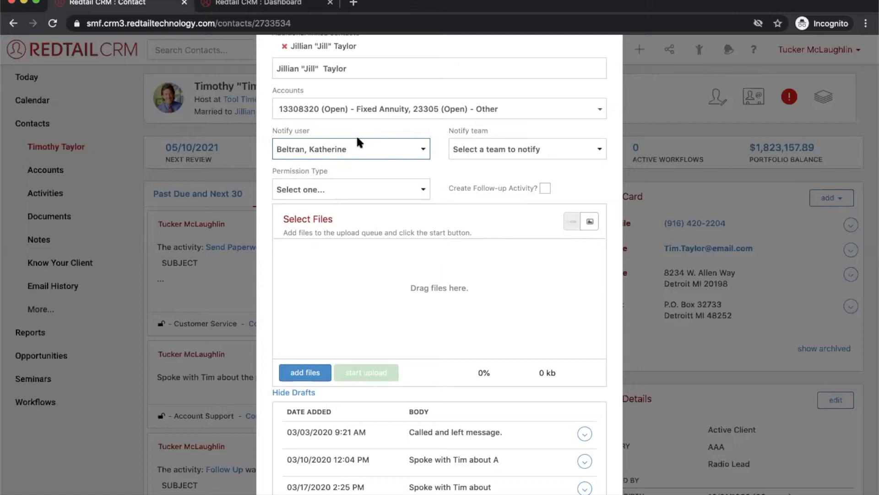
scroll(356, 134, "up", 5)
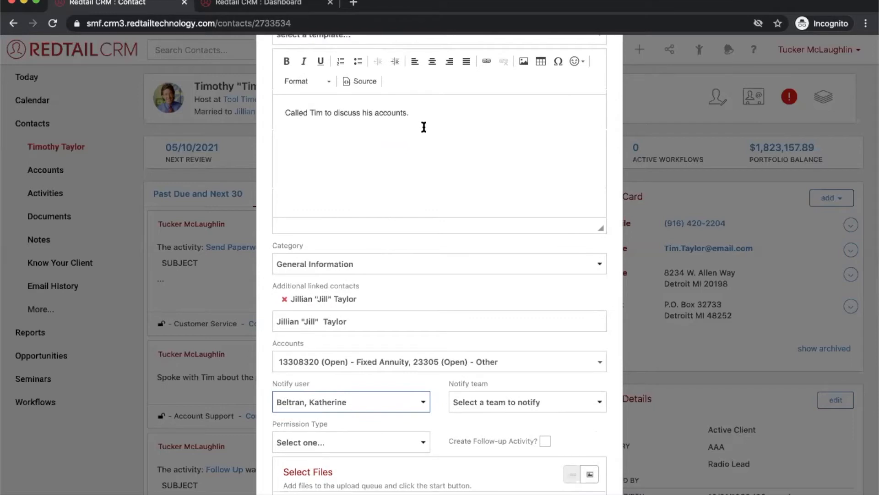
scroll(410, 305, "down", 3)
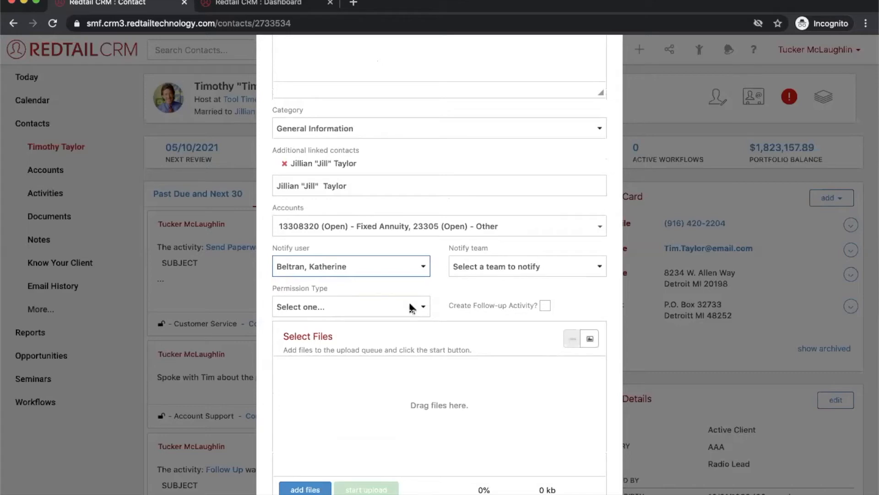
- Clear the user chosen for notification so that the note notifies nobody
left_click(414, 270)
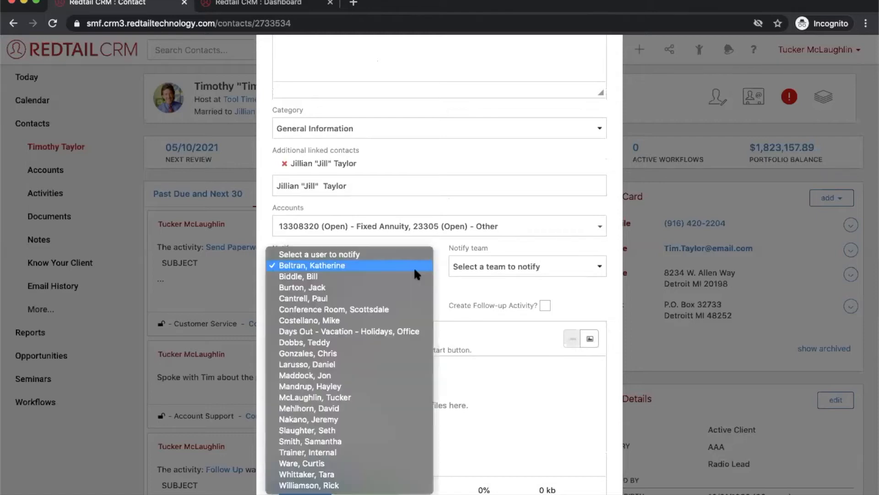
left_click(394, 254)
left_click(433, 248)
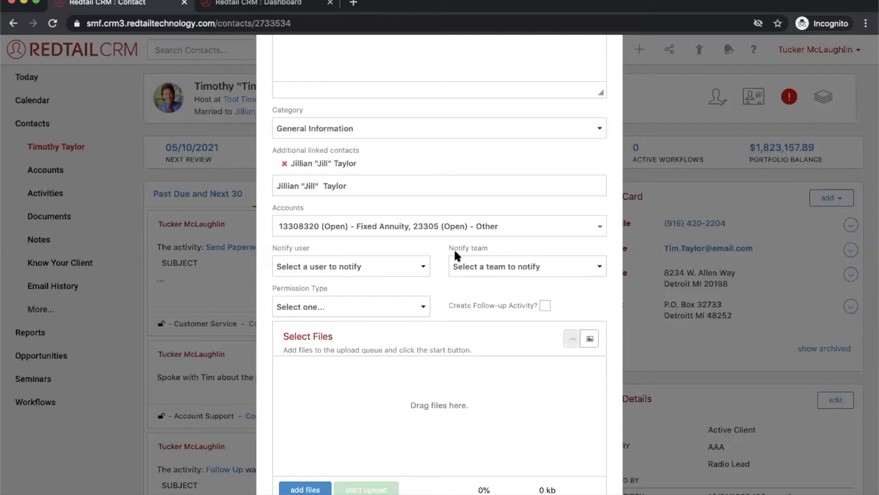
- Try the User permission type on the note, review the User and Team options and the selectable users, and reset the permission type
scroll(438, 252, "down", 3)
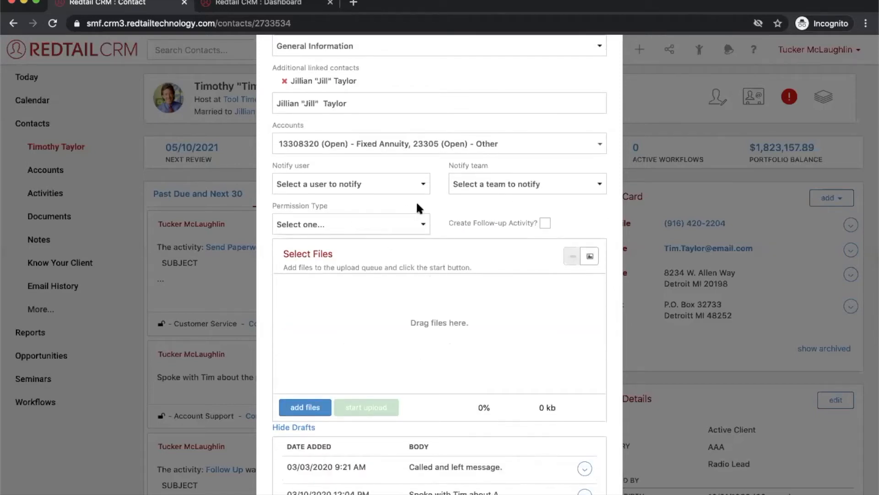
left_click(338, 224)
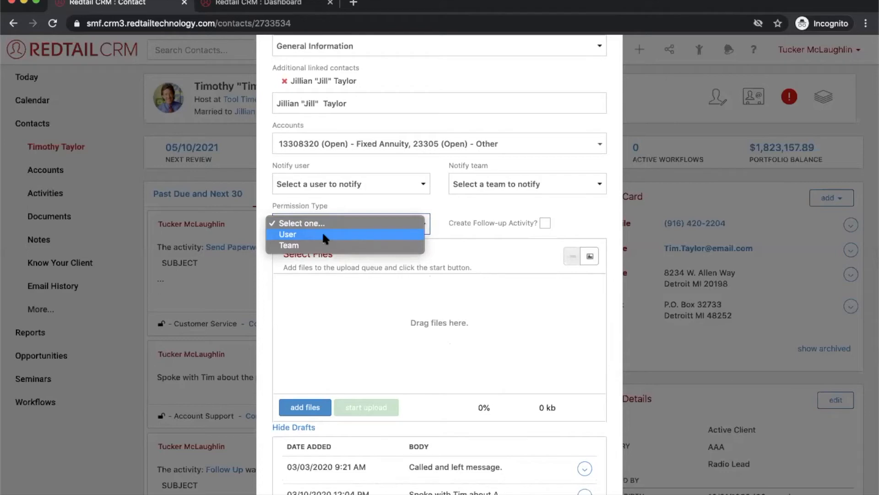
left_click(323, 234)
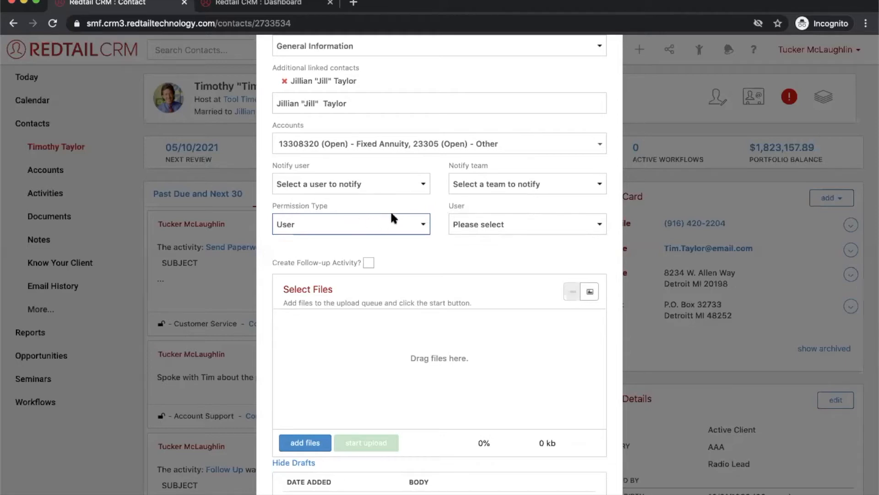
left_click(451, 224)
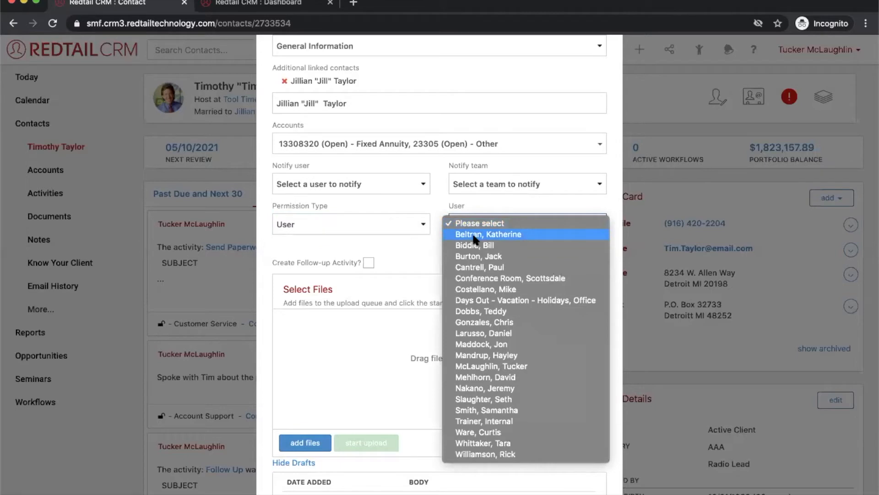
left_click(402, 205)
left_click(393, 220)
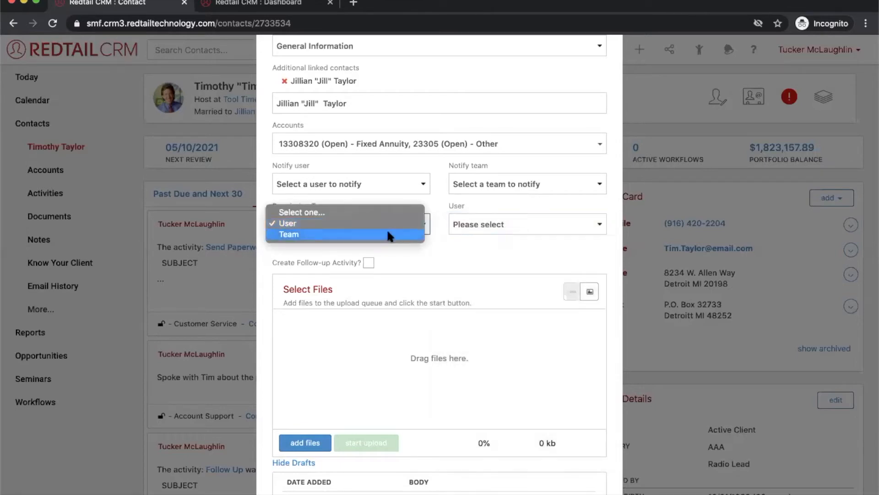
left_click(446, 207)
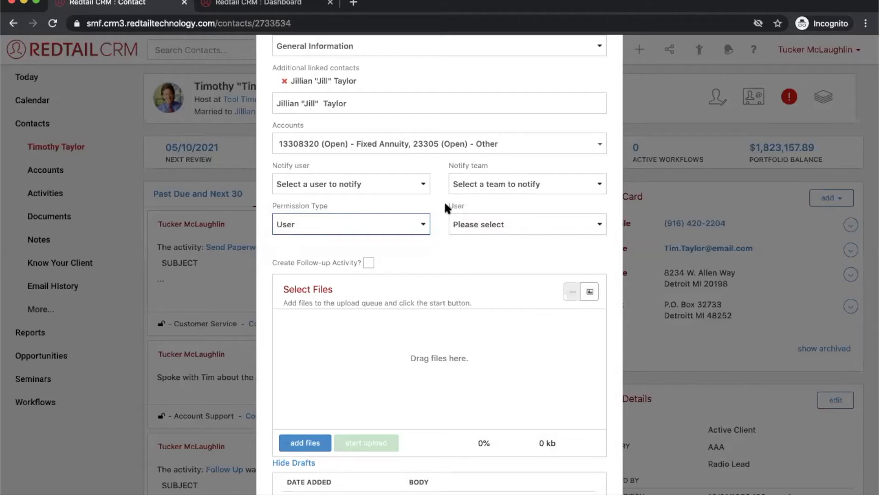
left_click(401, 220)
left_click(375, 219)
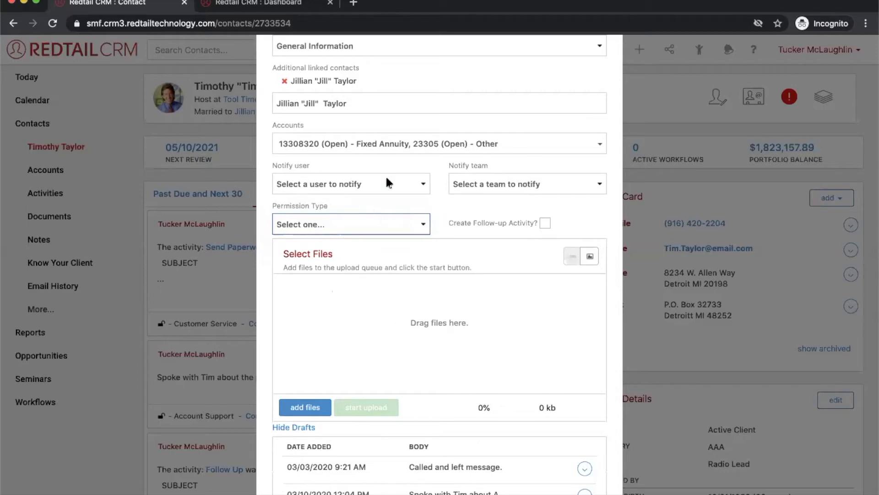
left_click(425, 223)
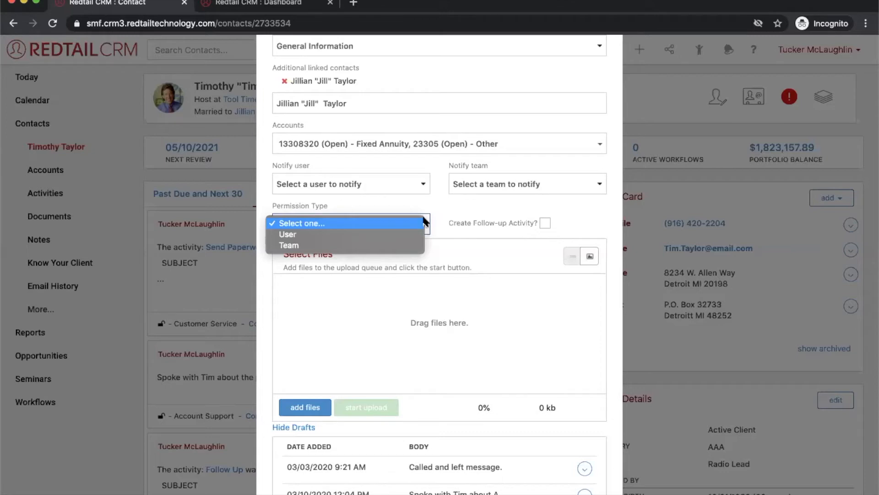
left_click(424, 223)
- Hide the list of note drafts and turn on the follow-up activity option
scroll(455, 243, "down", 2)
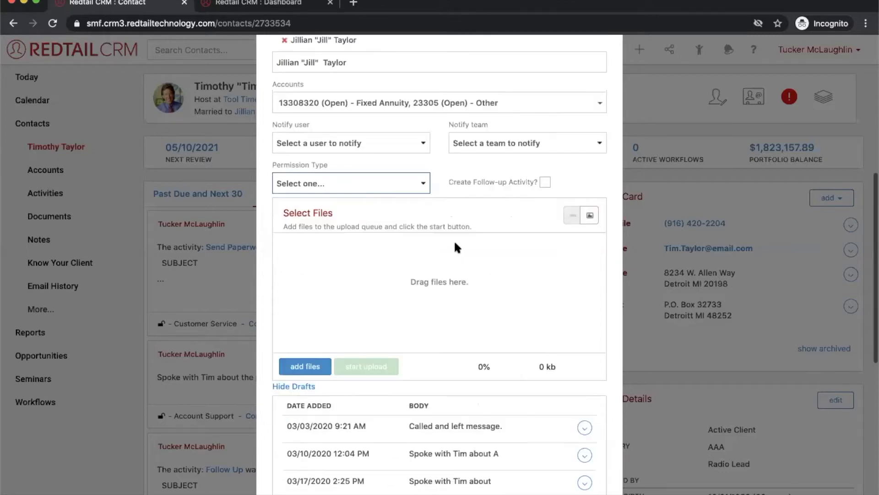
left_click(303, 386)
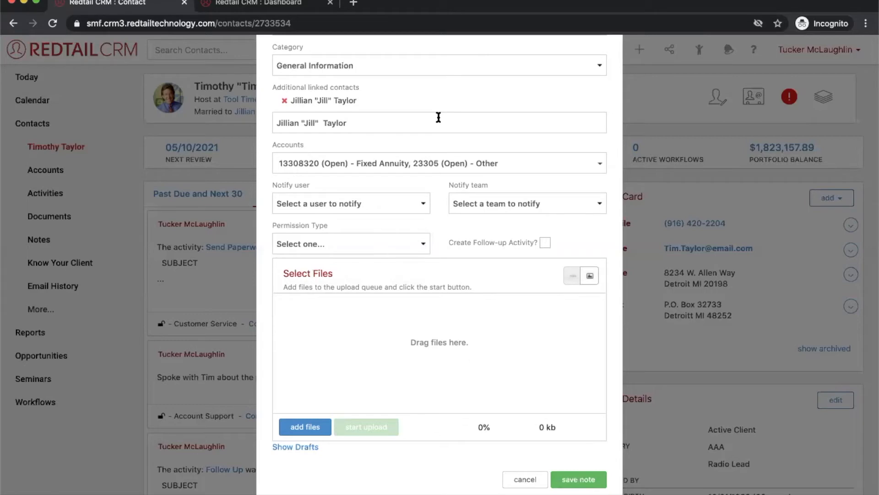
left_click(545, 242)
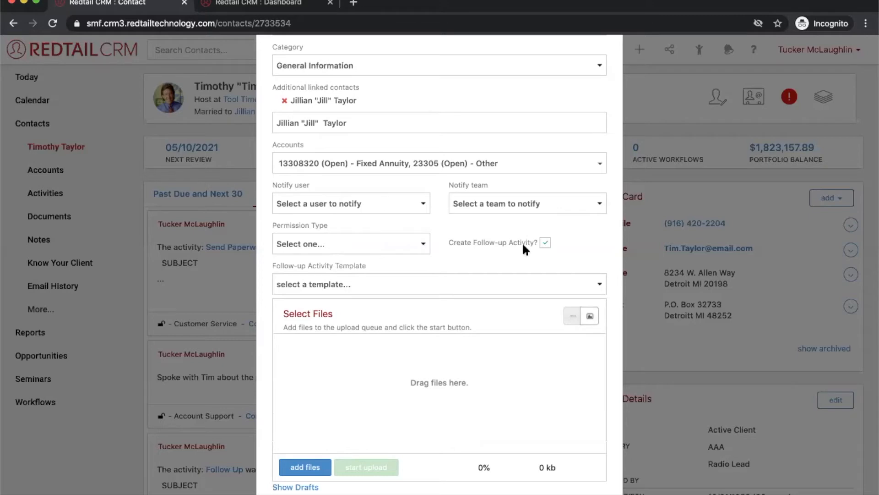
- Delete the existing note text and apply the Appointment Confirmation template to the note
scroll(522, 242, "up", 6)
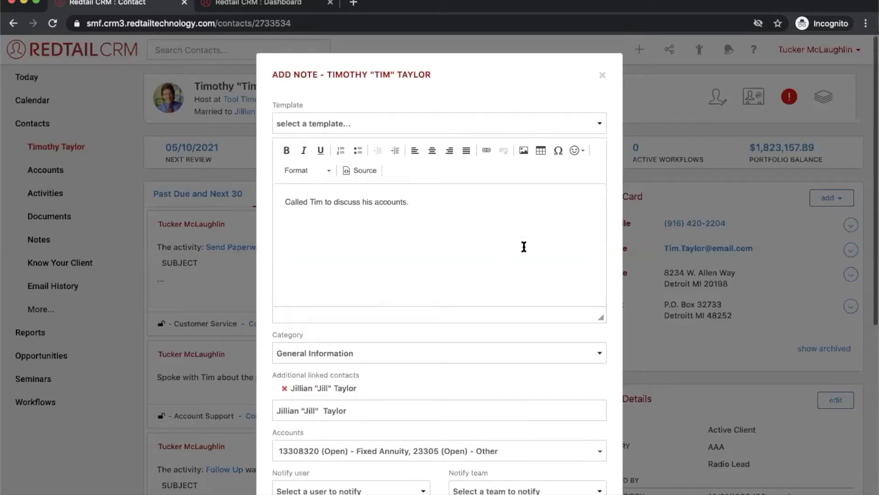
left_click_drag(425, 207, 253, 190)
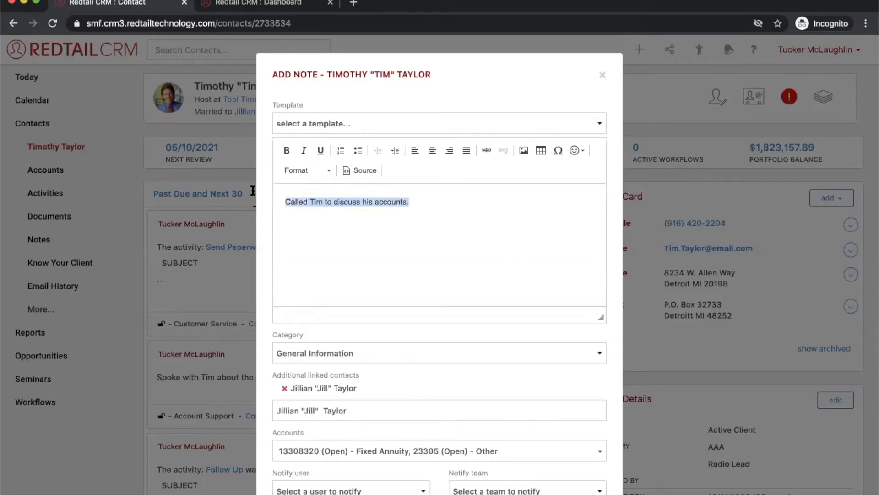
key("BackSpace")
left_click(352, 120)
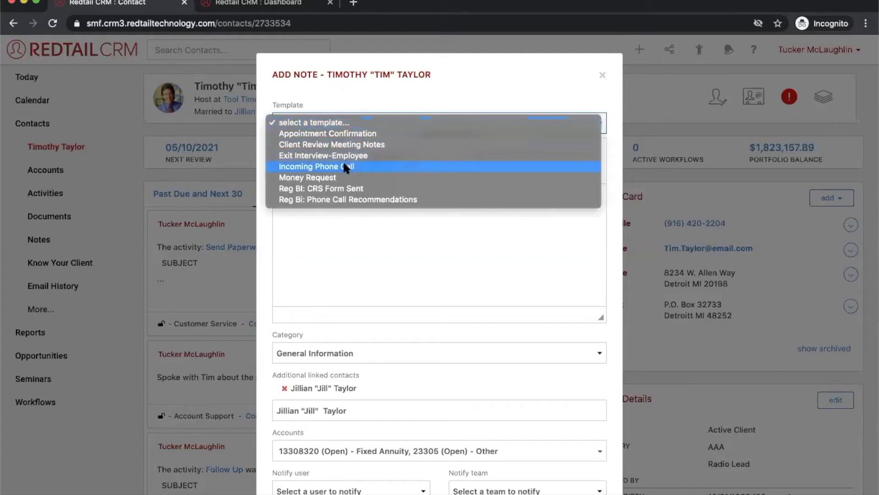
left_click(351, 134)
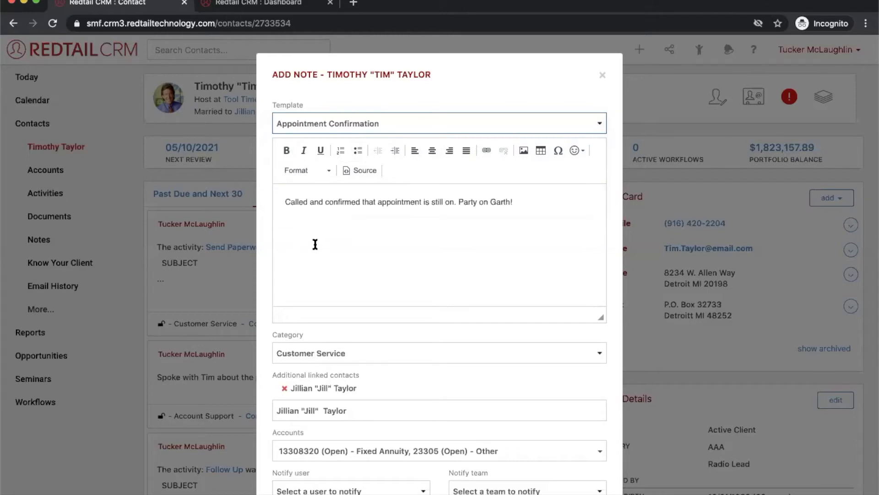
- Replace "Party on Garth!" in the note body with a sentence saying the contact is going to bring his spouse as well
left_click_drag(515, 202, 459, 201)
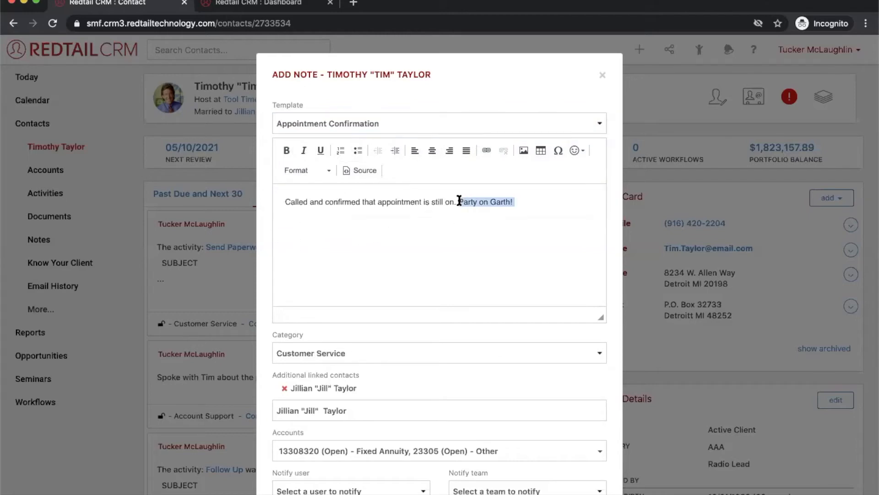
type("Tim")
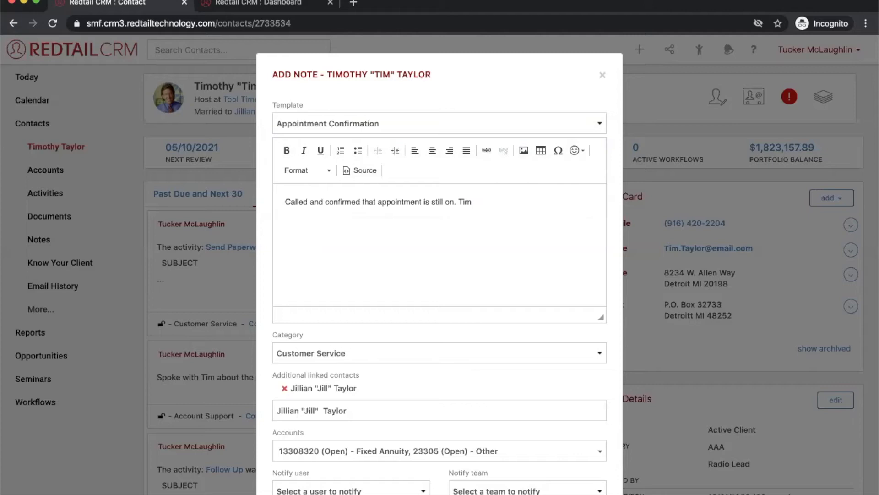
type(" is going to bring Jillian as well.")
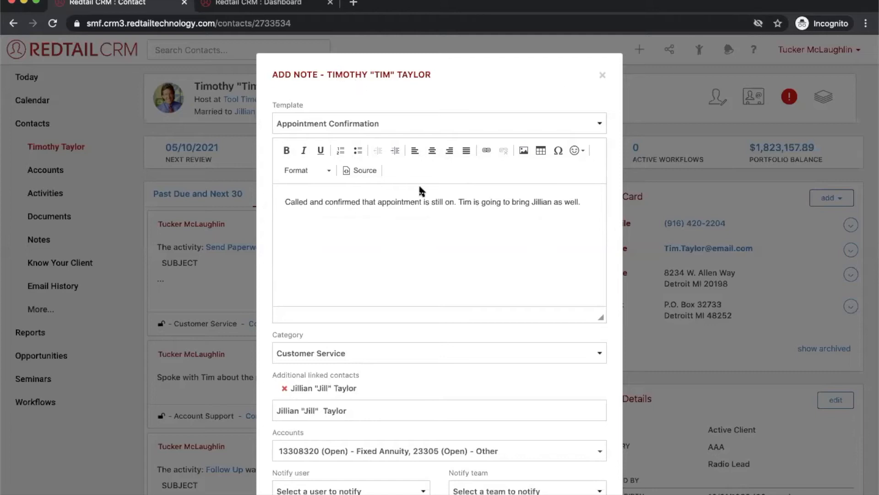
- Set the note's category to Client Meeting Notes
scroll(420, 189, "down", 1)
scroll(419, 183, "down", 3)
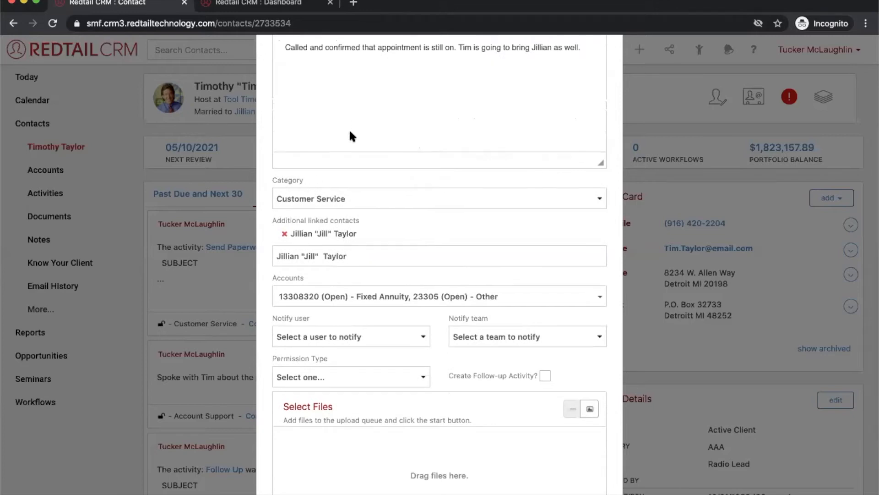
left_click(319, 196)
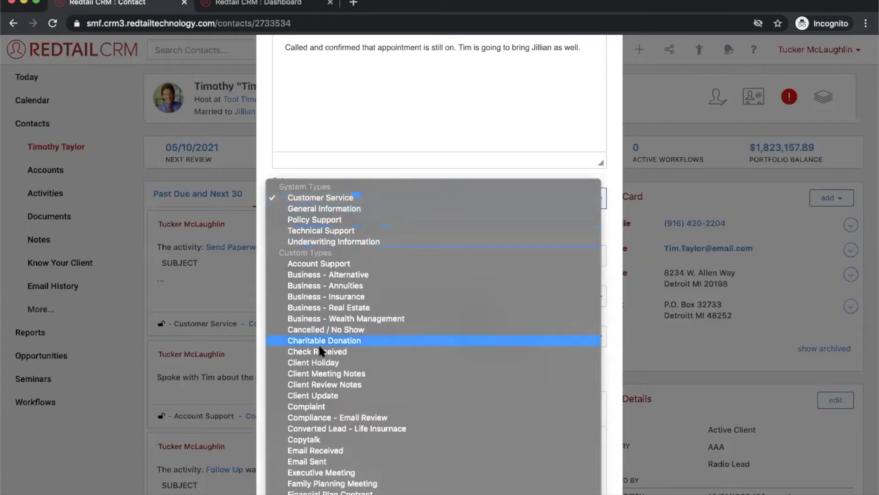
left_click(323, 374)
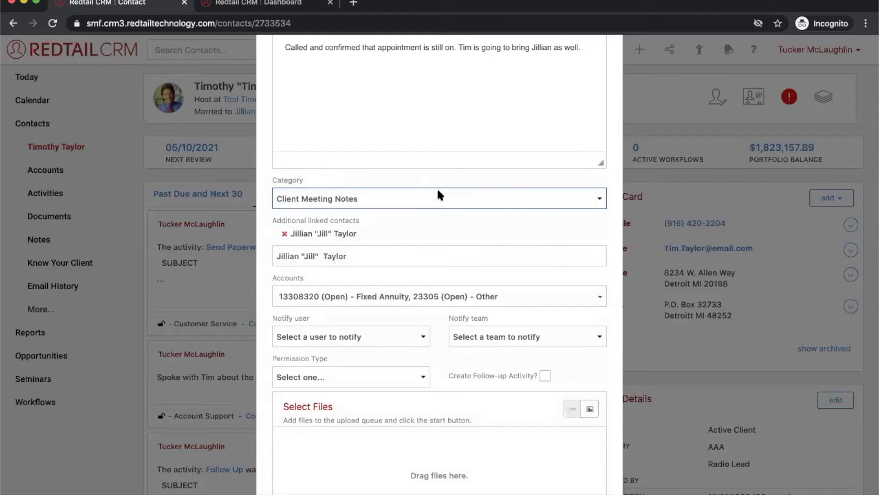
- Turn on creation of a follow-up activity for the client meeting note
scroll(415, 229, "down", 1)
scroll(418, 233, "down", 2)
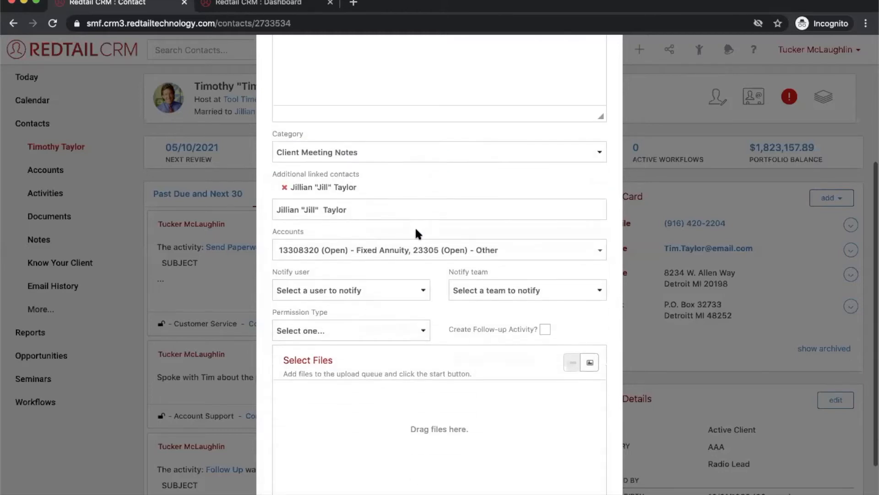
scroll(439, 186, "down", 3)
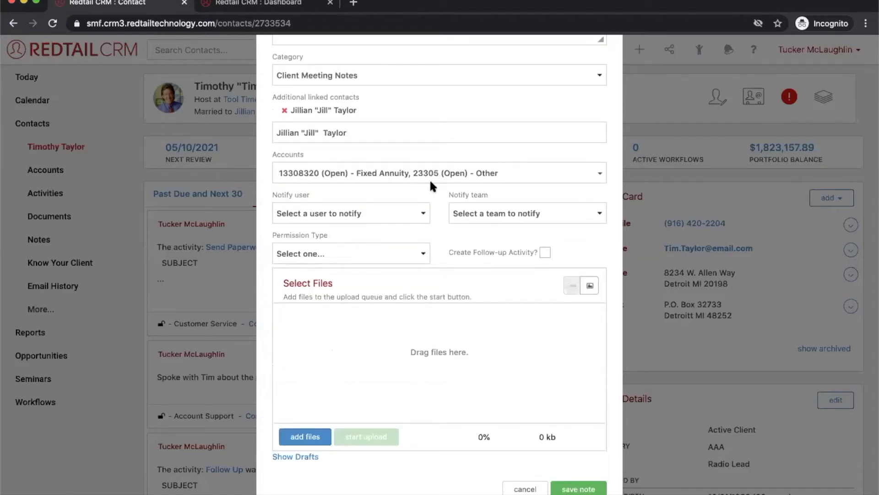
scroll(431, 186, "down", 1)
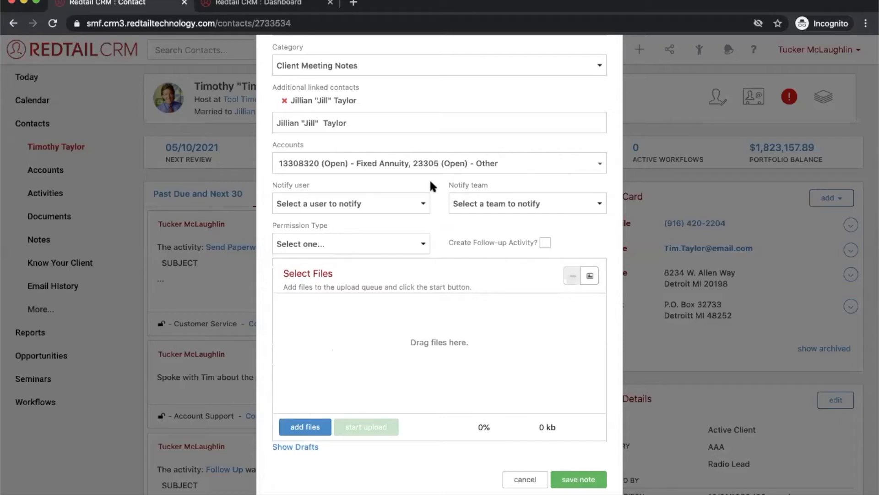
left_click(545, 243)
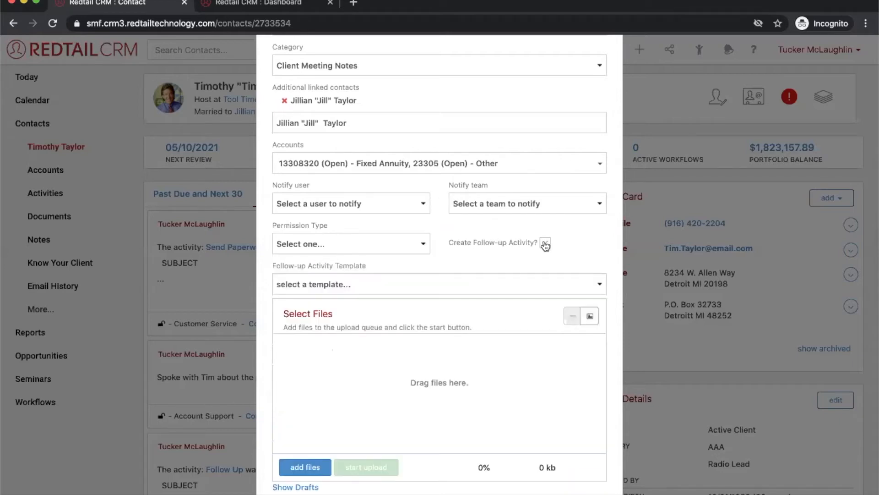
- Review the follow-up activity templates without choosing one, and save the note to open its follow-up activity
scroll(447, 162, "up", 1)
scroll(447, 163, "up", 7)
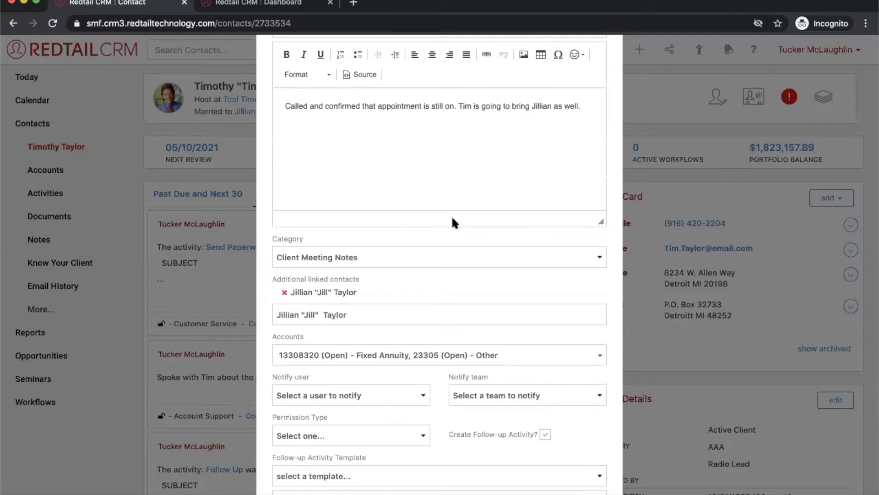
scroll(452, 220, "down", 5)
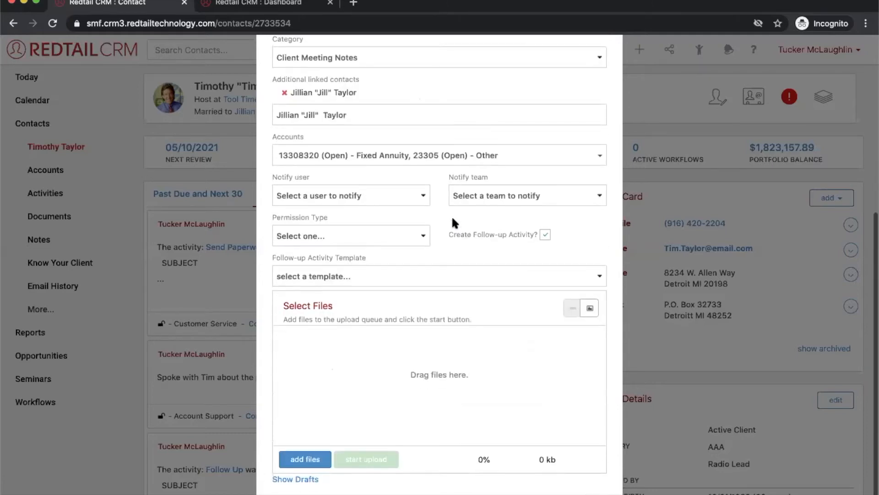
left_click(341, 275)
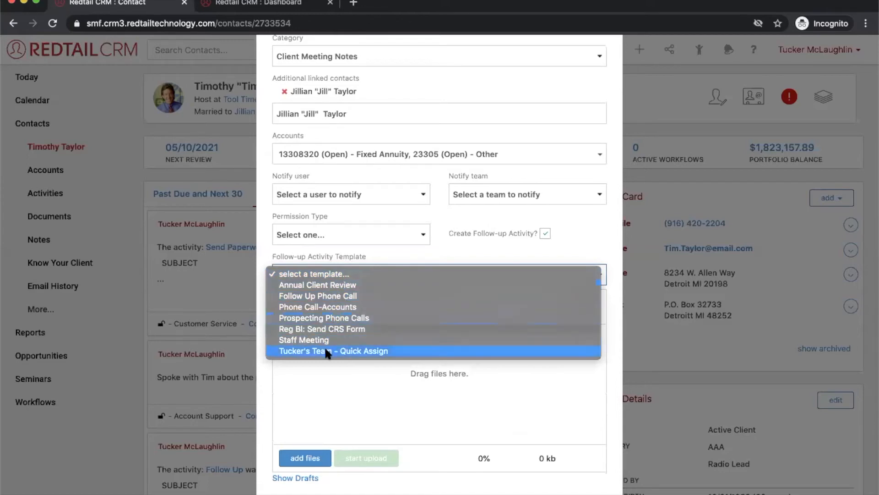
left_click(436, 251)
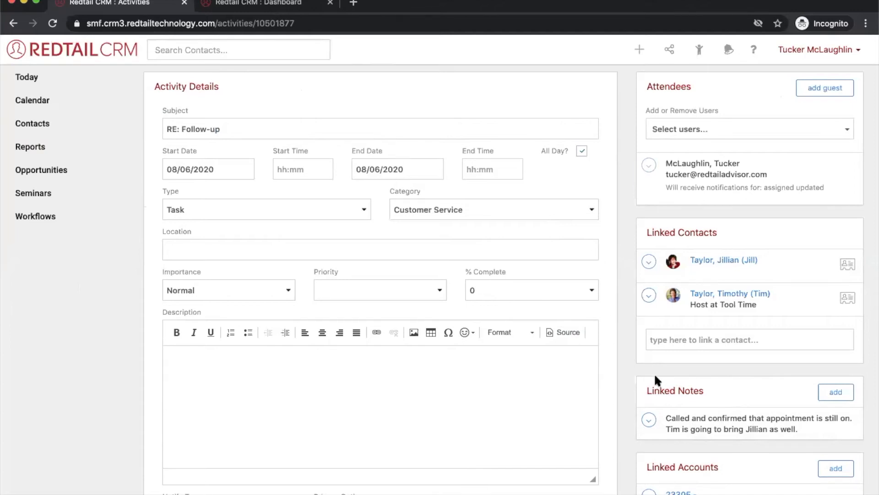
- Review the follow-up activity's details and linked records, and reopen the note's main contact from the recent contacts
scroll(655, 377, "down", 1)
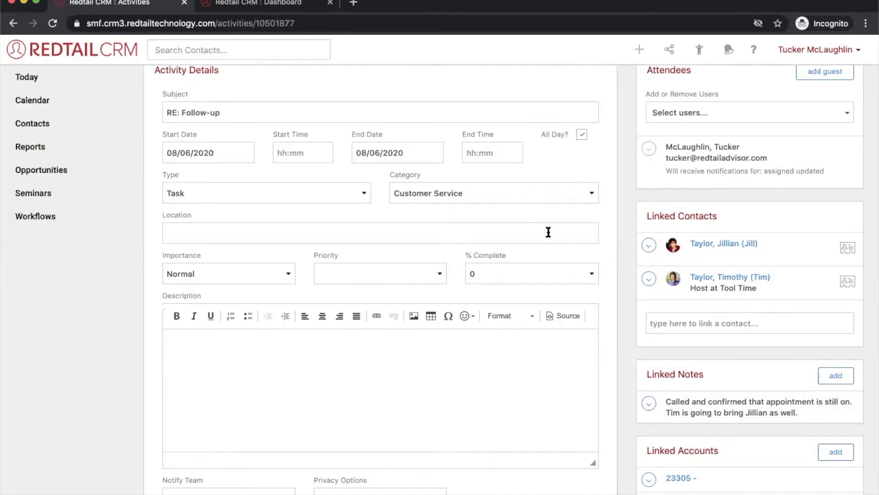
scroll(608, 167, "up", 1)
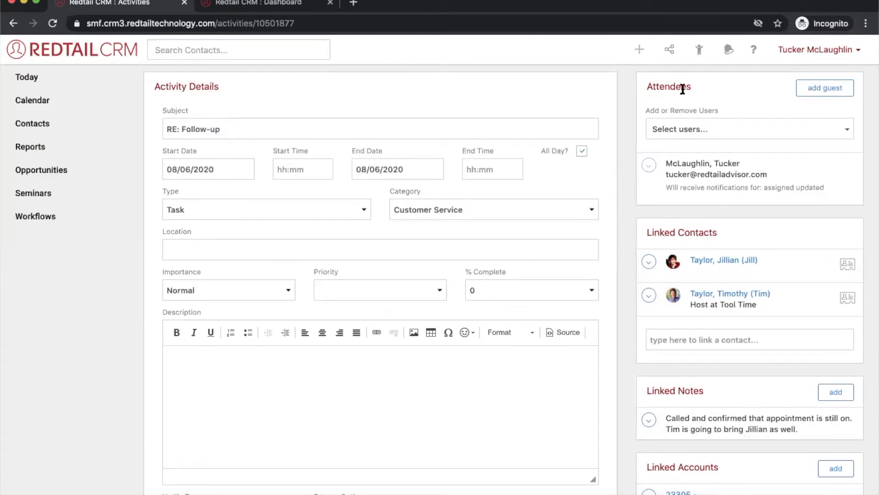
left_click(698, 57)
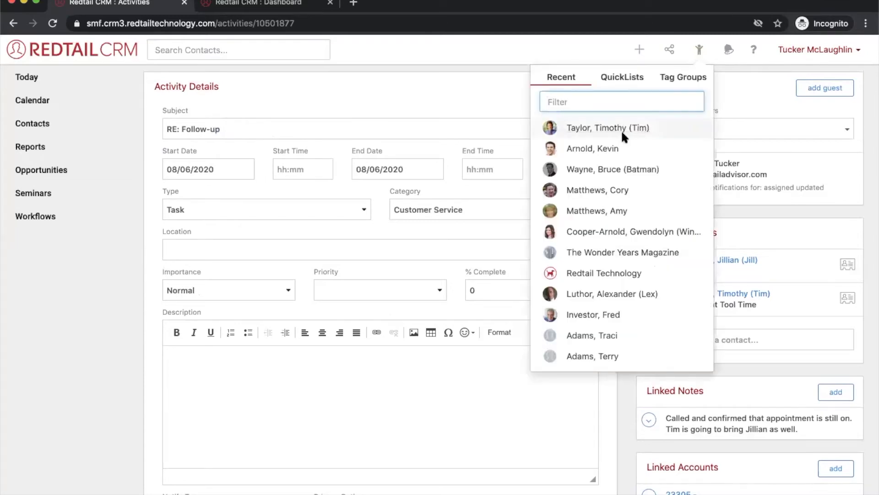
left_click(623, 132)
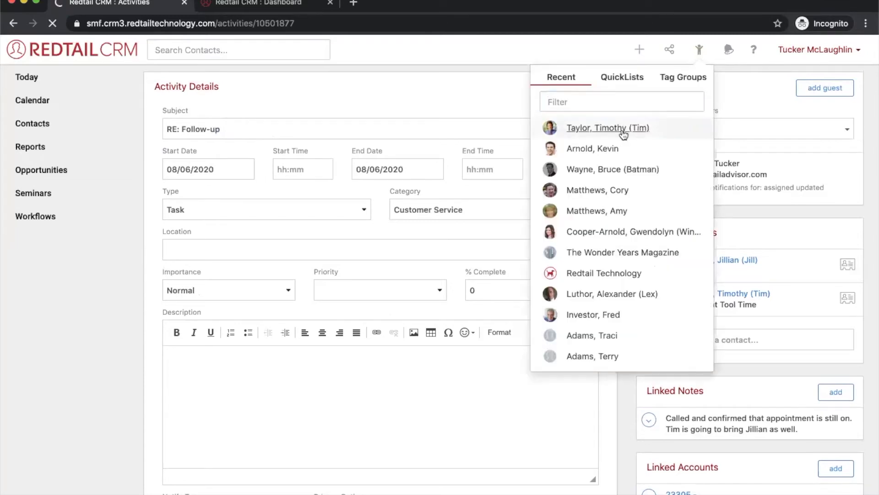
- Open the contact's meeting activity due today and start a linked note from it
left_click(209, 198)
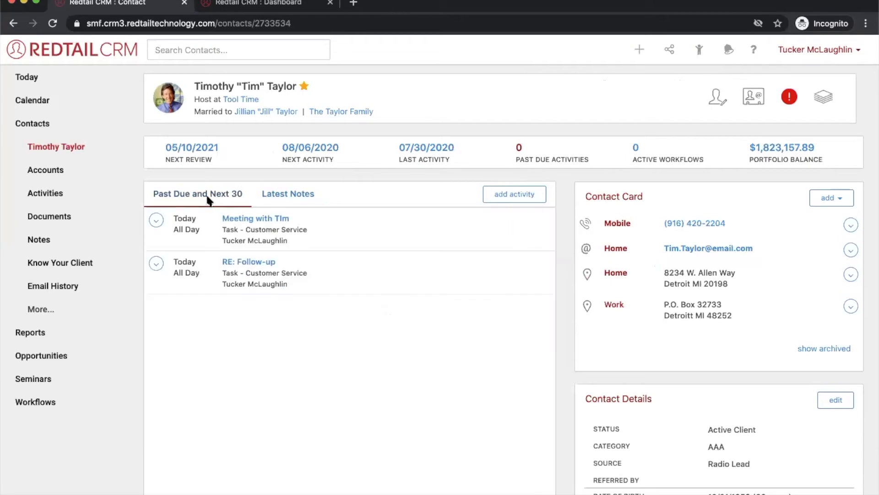
left_click(253, 221)
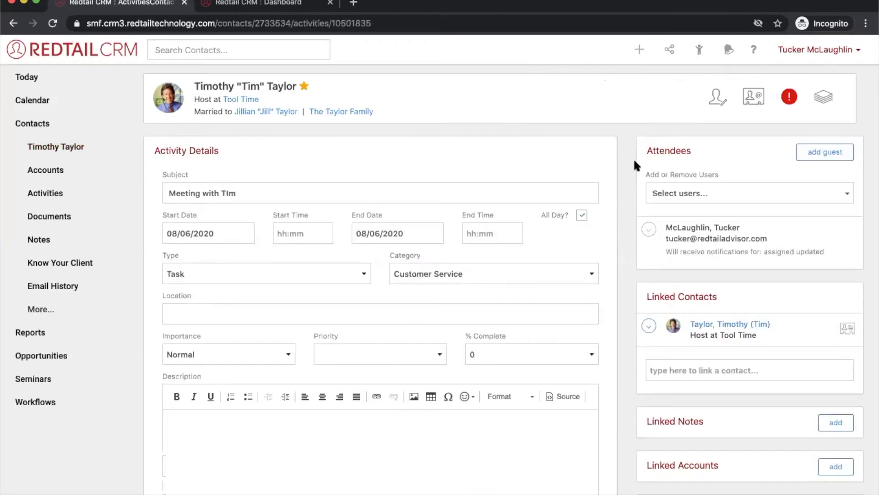
scroll(605, 224, "down", 2)
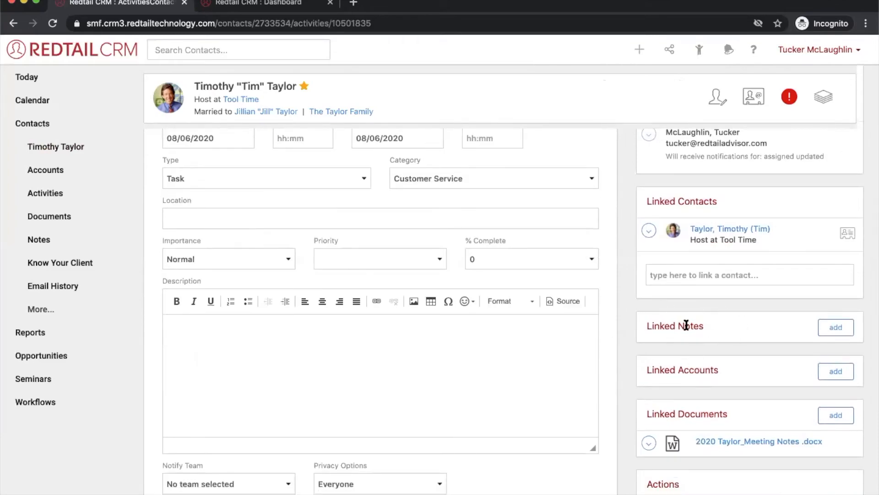
left_click(839, 328)
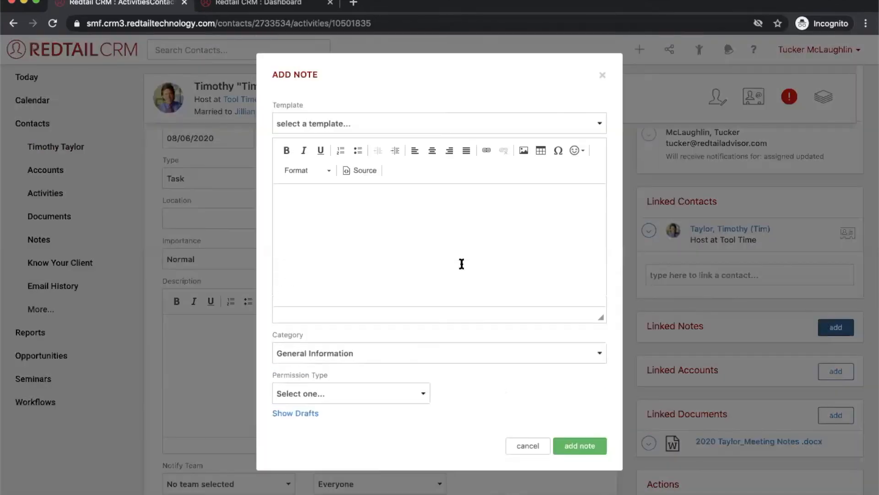
- Write in the note that the client's call was missed, he told the assistant they are running a little behind and will come as soon as possible
left_click(375, 241)
type("Miss")
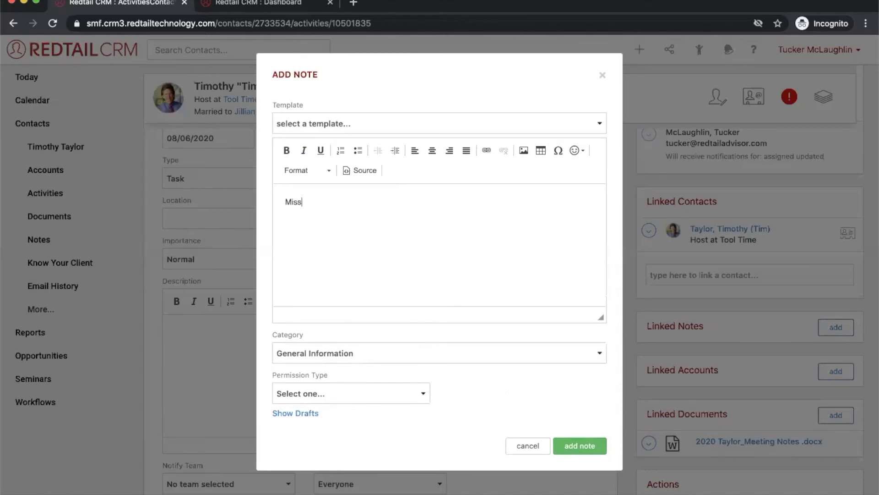
type("ed a call with Tim. He spoke to ")
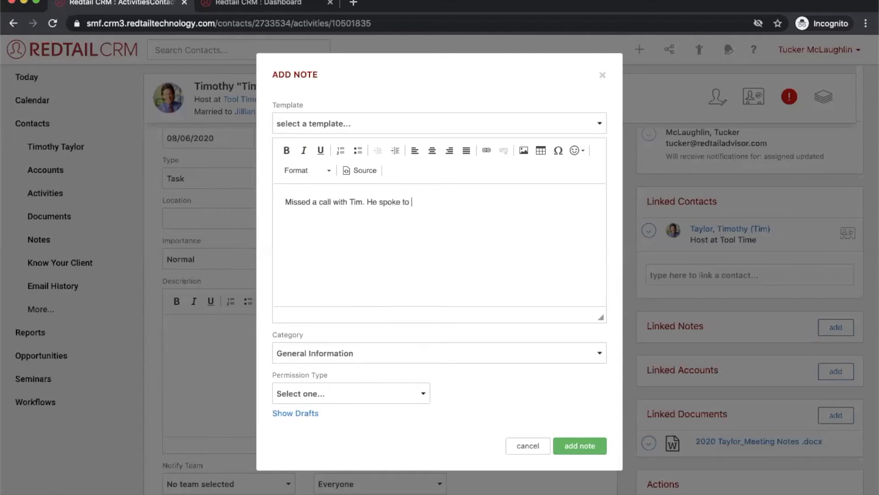
type("my assistant and said that ")
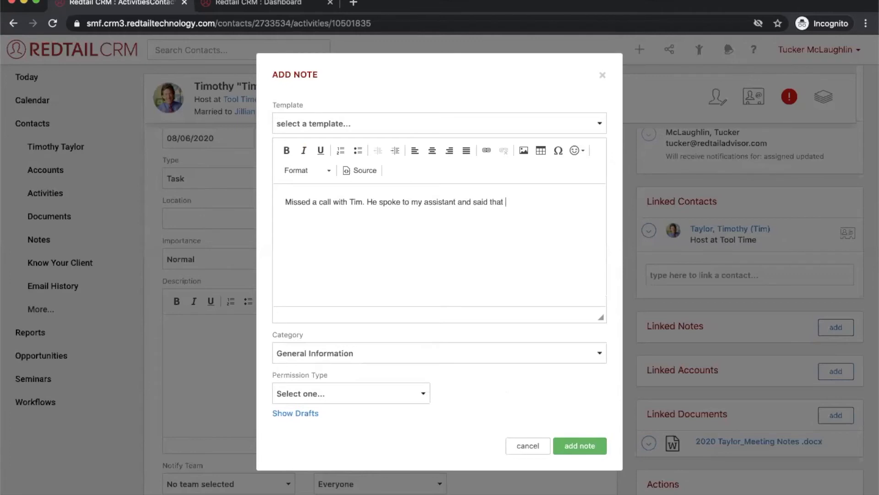
type("they are running a little behind. T")
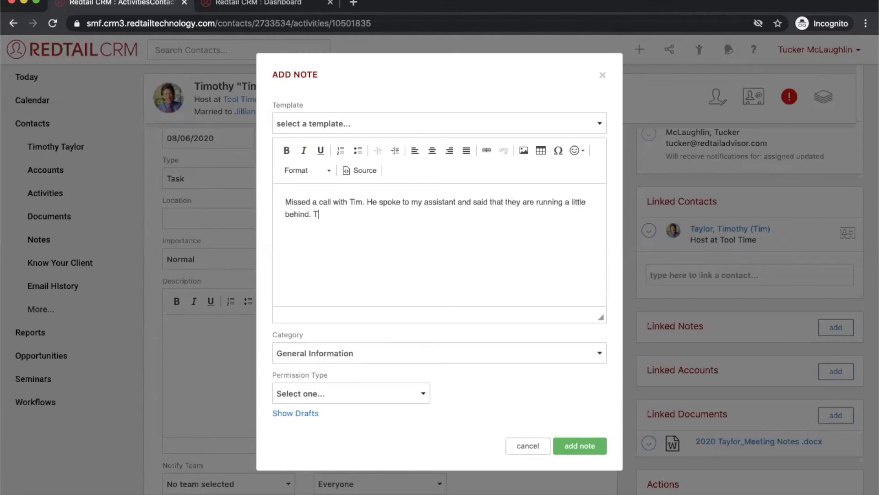
type("hey will be here a sso")
key("BackSpace")
key("BackSpace")
type("oon")
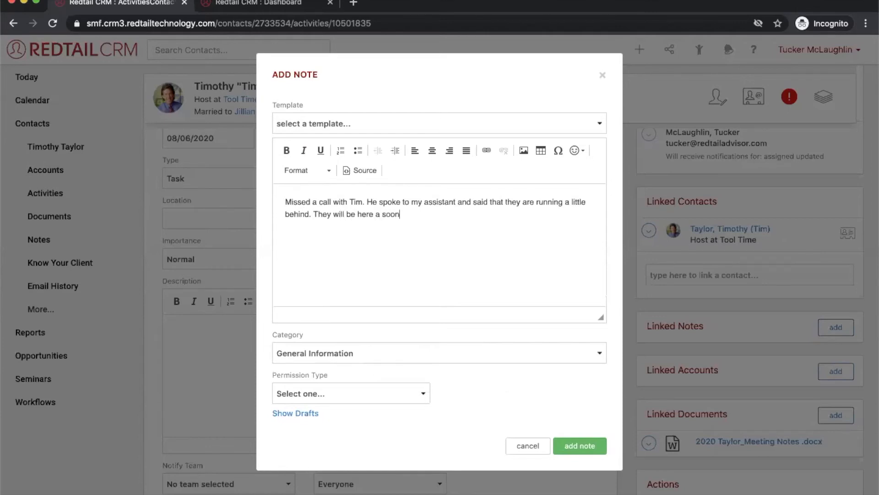
type(" as possible.")
- Set the linked note's category to Client Meeting Notes and add the note to the activity
left_click(353, 354)
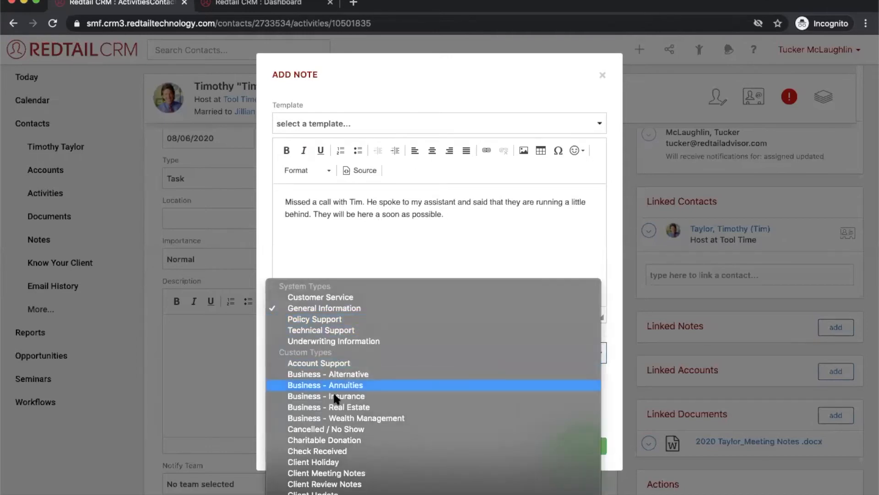
scroll(337, 394, "down", 5)
left_click(353, 308)
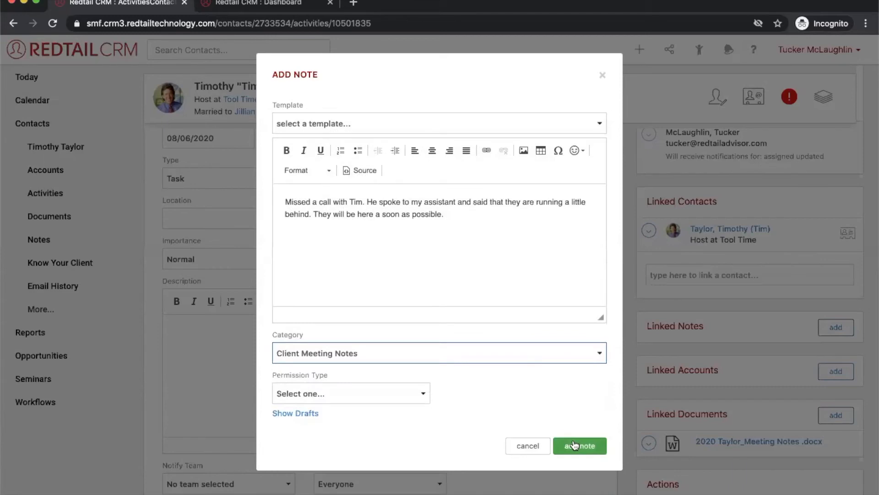
left_click(581, 446)
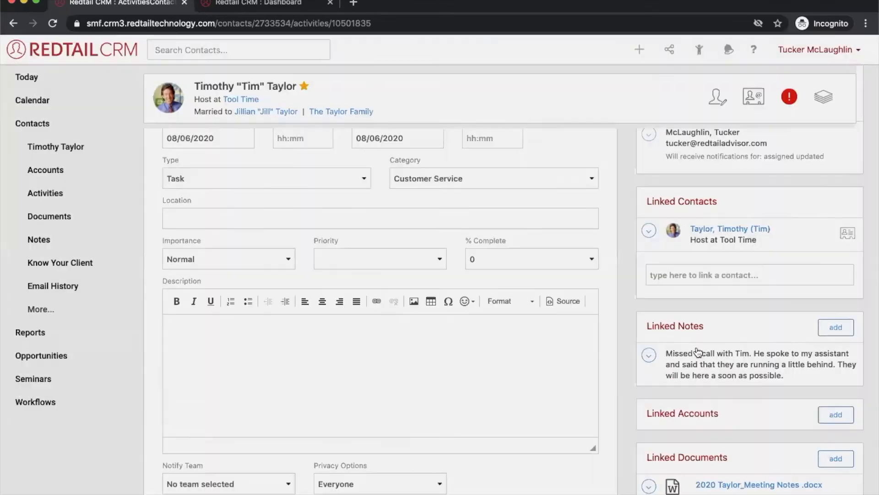
- Review the meeting activity's details, linked notes and linked documents, and return to the contact's overview
scroll(451, 196, "up", 3)
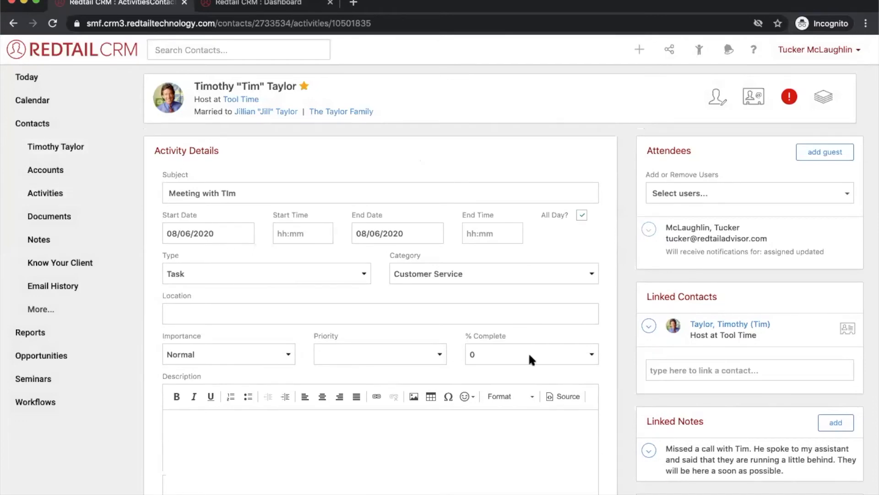
scroll(529, 352, "down", 2)
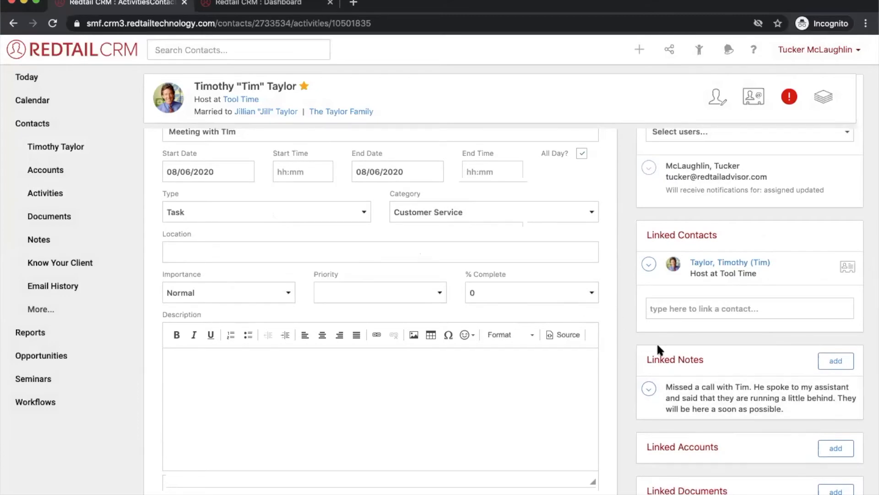
scroll(619, 330, "down", 3)
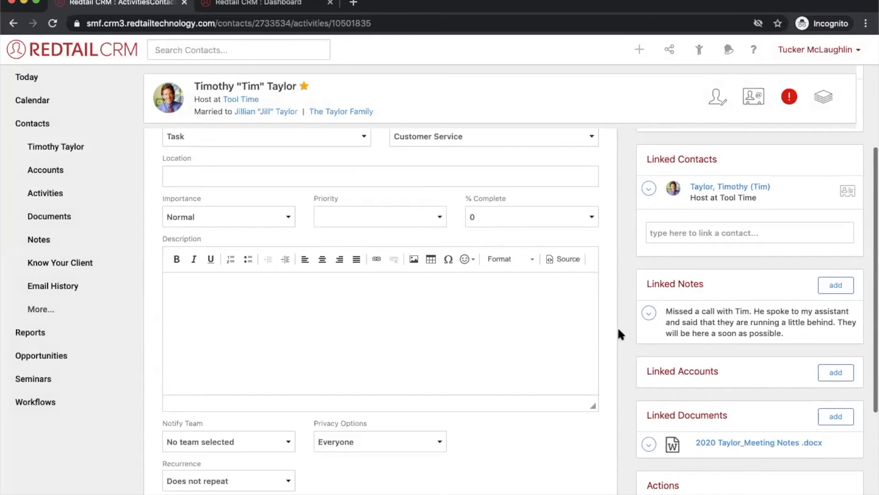
scroll(618, 330, "down", 1)
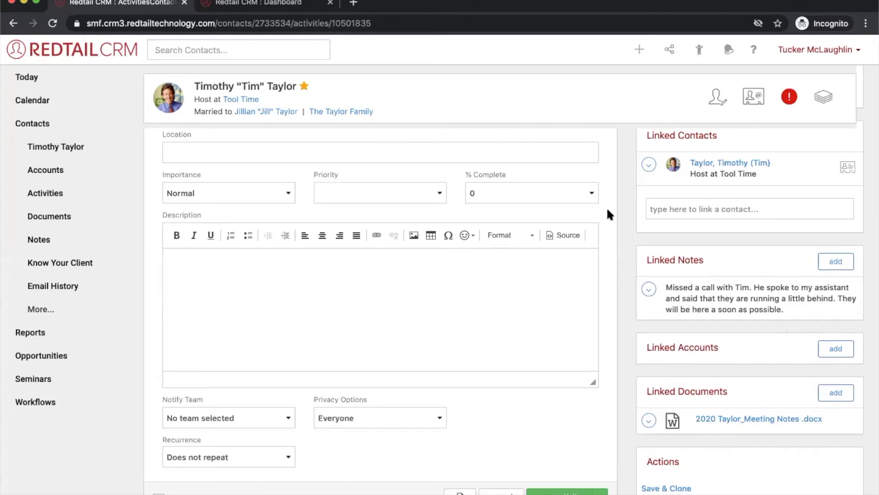
mouse_move(692, 297)
left_click(67, 151)
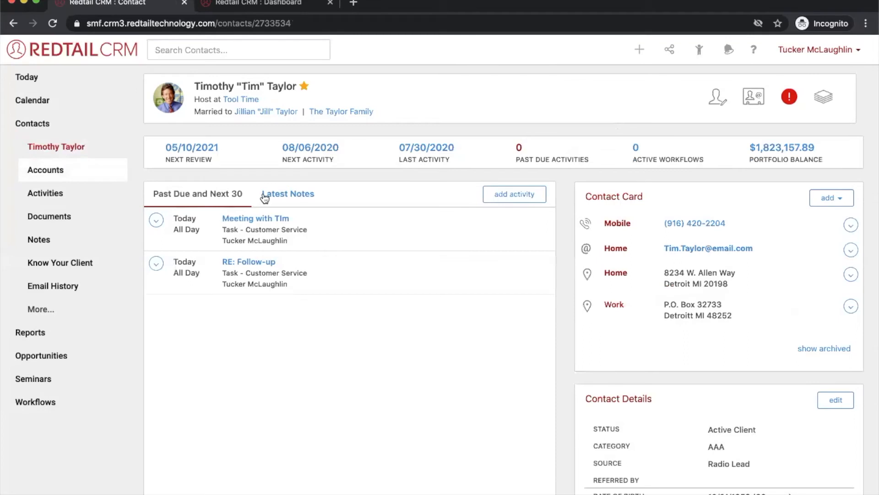
- Review the contact's latest notes with their categories and linked records, and open the contact's full notes page
left_click(283, 194)
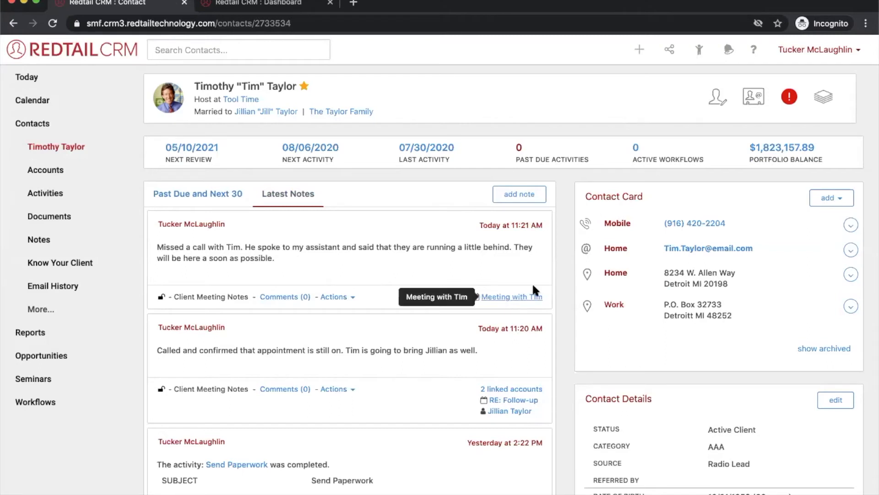
scroll(550, 358, "down", 2)
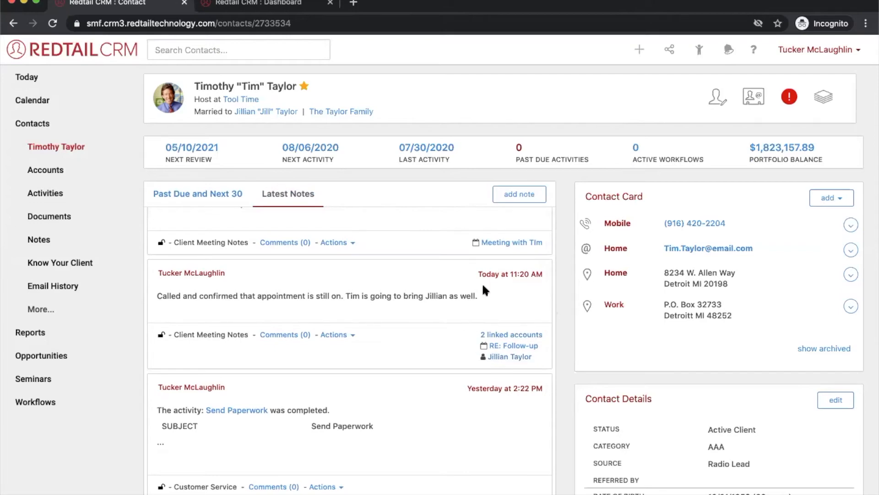
scroll(468, 247, "up", 2)
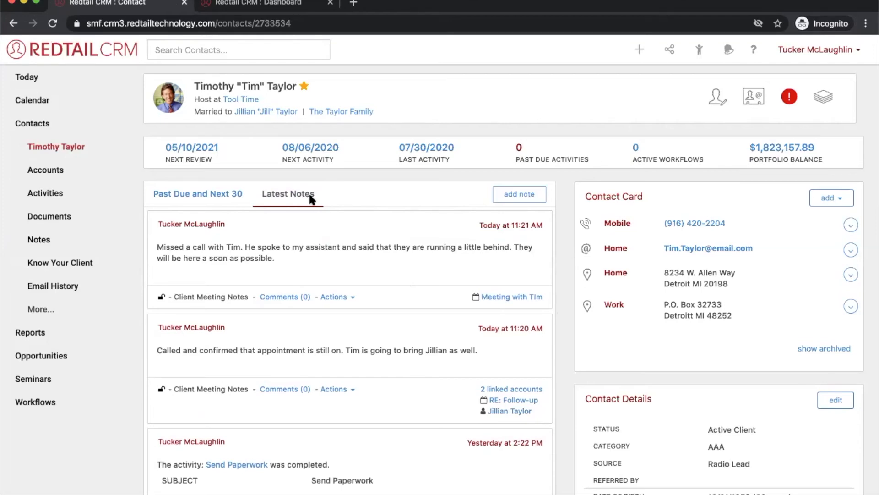
scroll(401, 256, "down", 6)
scroll(400, 253, "down", 5)
scroll(400, 253, "up", 6)
scroll(400, 255, "down", 3)
scroll(400, 255, "up", 3)
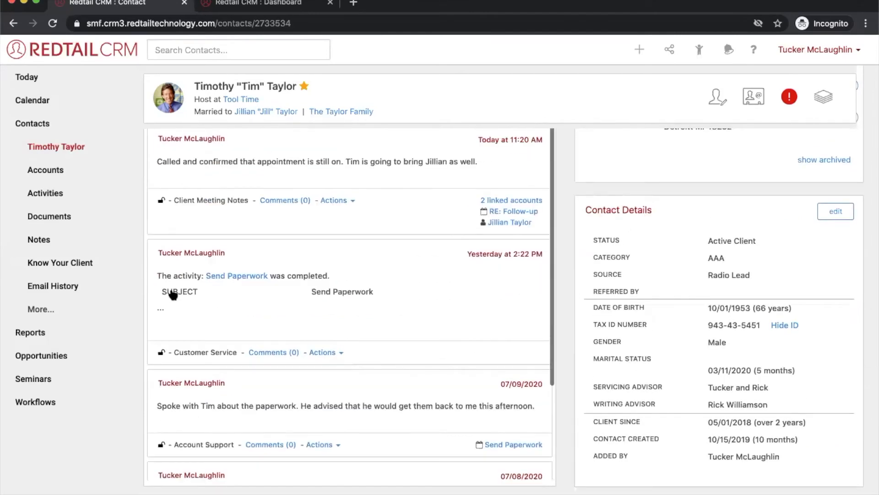
scroll(404, 236, "up", 5)
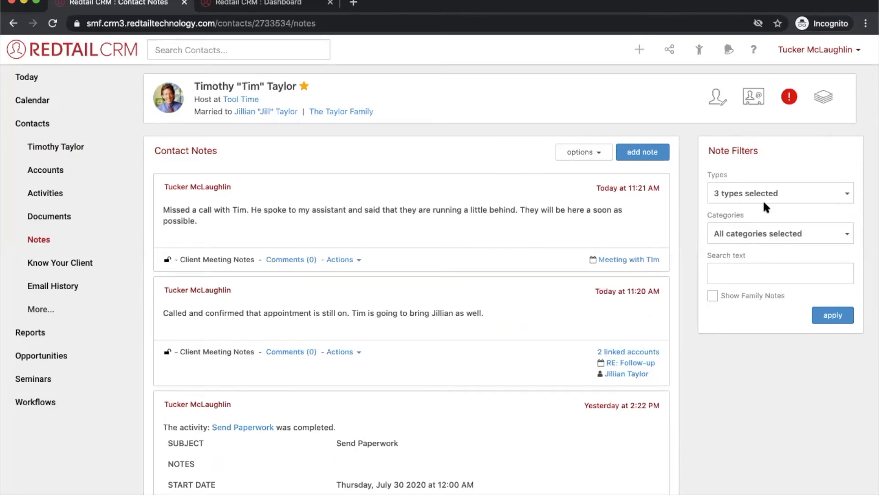
- Close the Dashboard page and open the contact's overview in a new browser tab
left_click(330, 3)
right_click(69, 146)
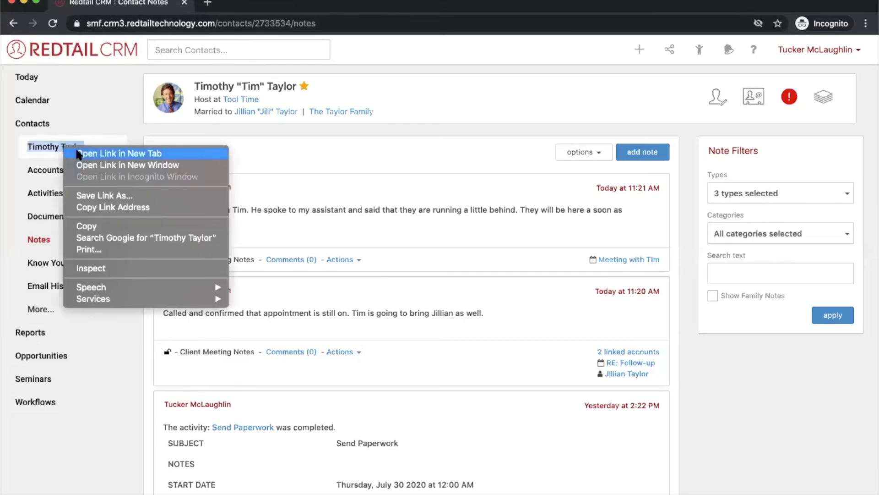
left_click(83, 151)
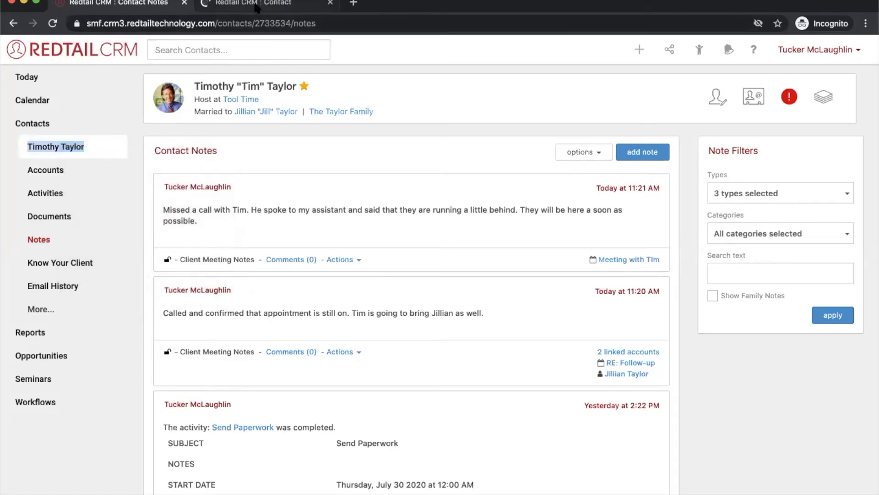
left_click(254, 3)
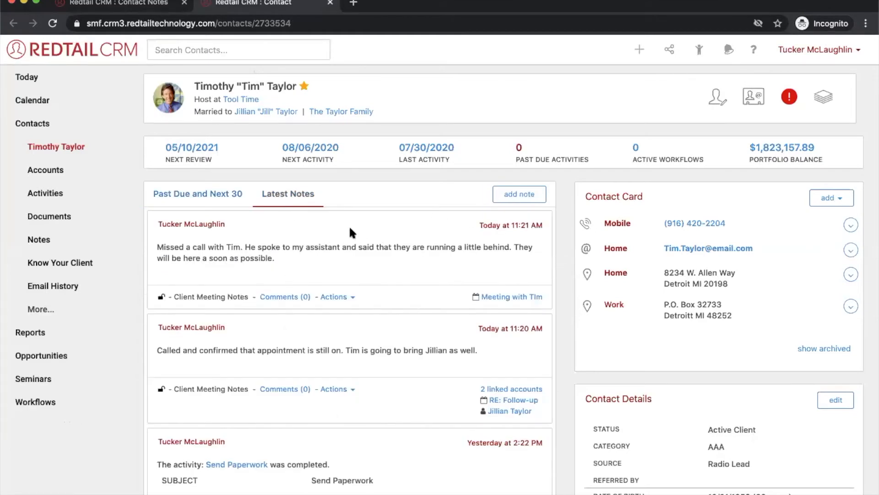
- Review the actions available for the newest note without choosing one, and go back to the contact's notes page
left_click(347, 297)
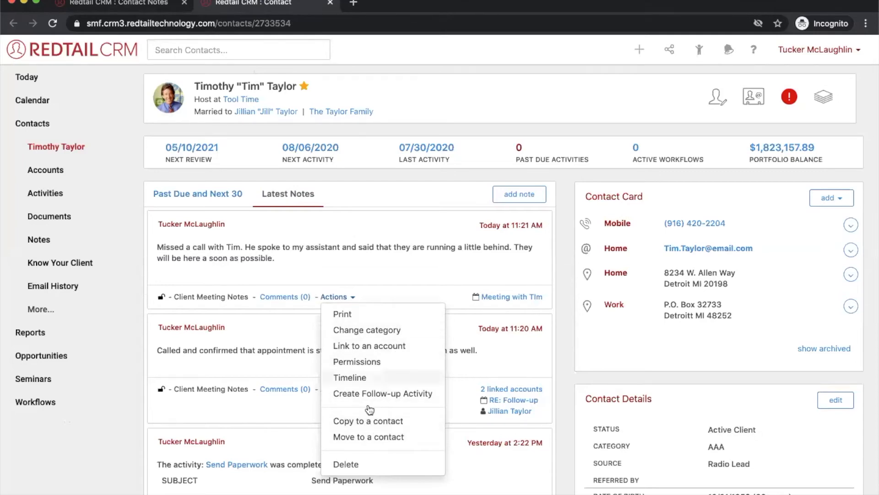
left_click(362, 185)
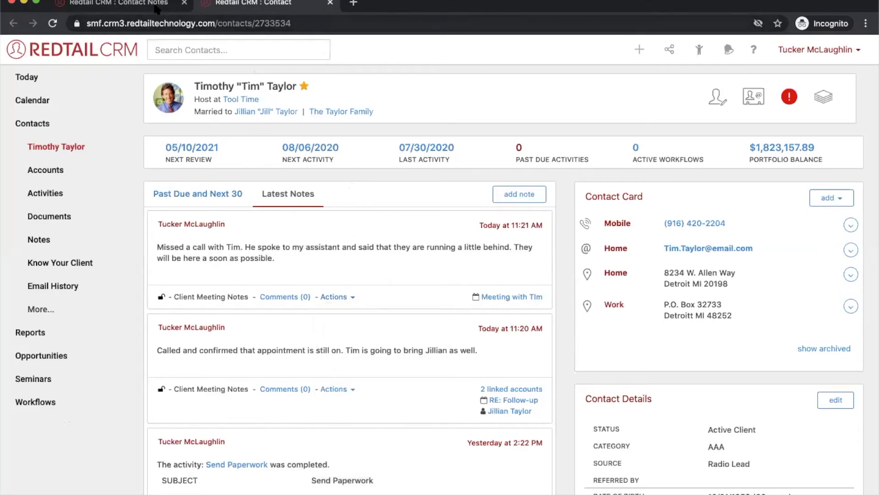
left_click(150, 3)
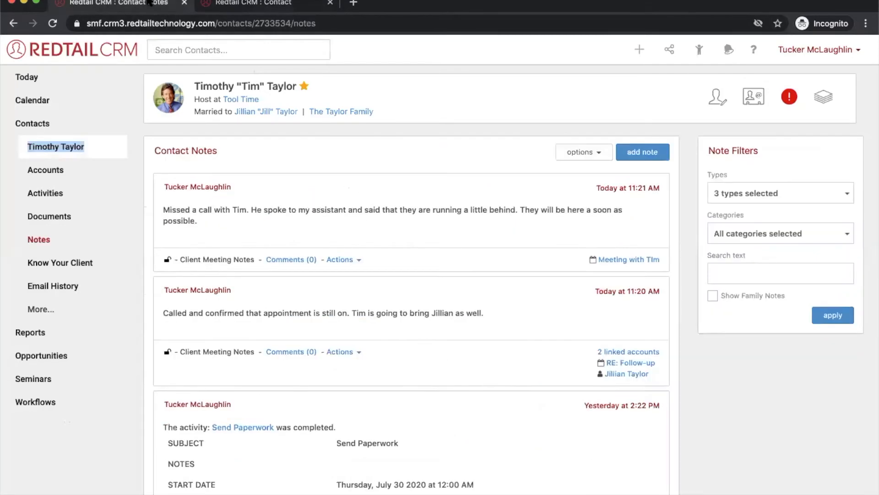
left_click(40, 242)
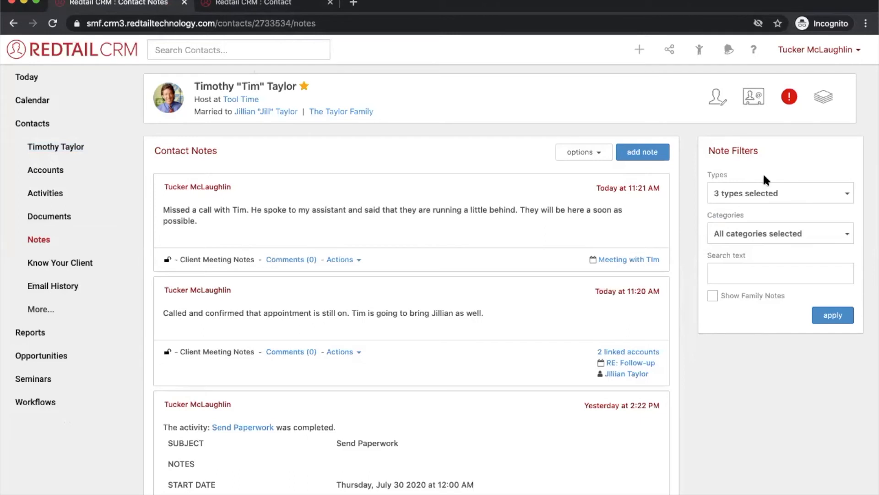
- Examine the note type filter choices and the notes they cover, leaving the selected types as they are
left_click(755, 194)
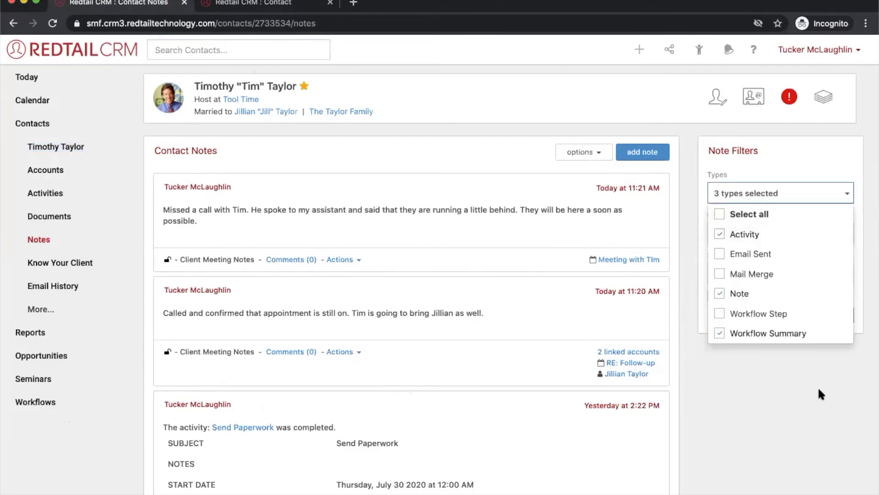
left_click(757, 422)
scroll(758, 422, "down", 2)
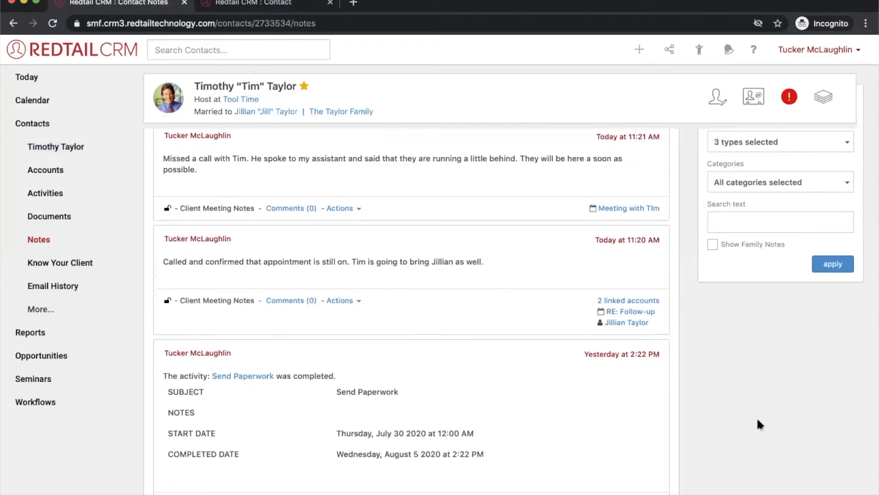
scroll(330, 370, "down", 1)
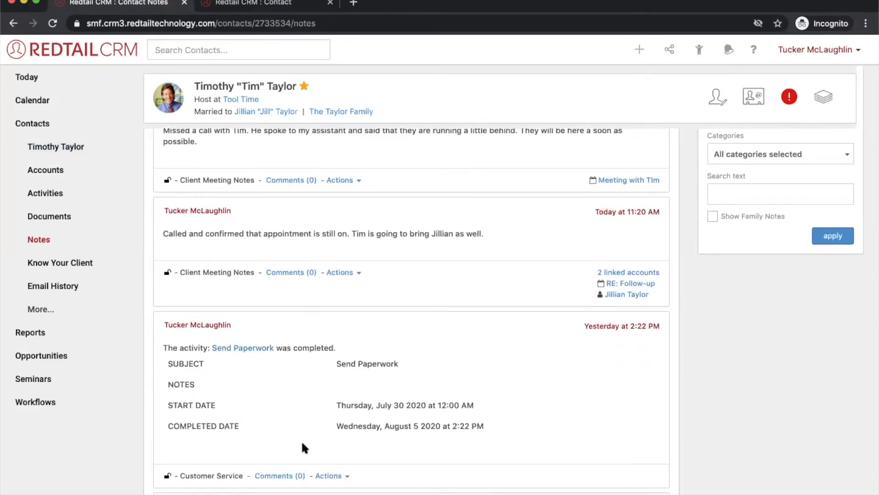
scroll(716, 366, "up", 1)
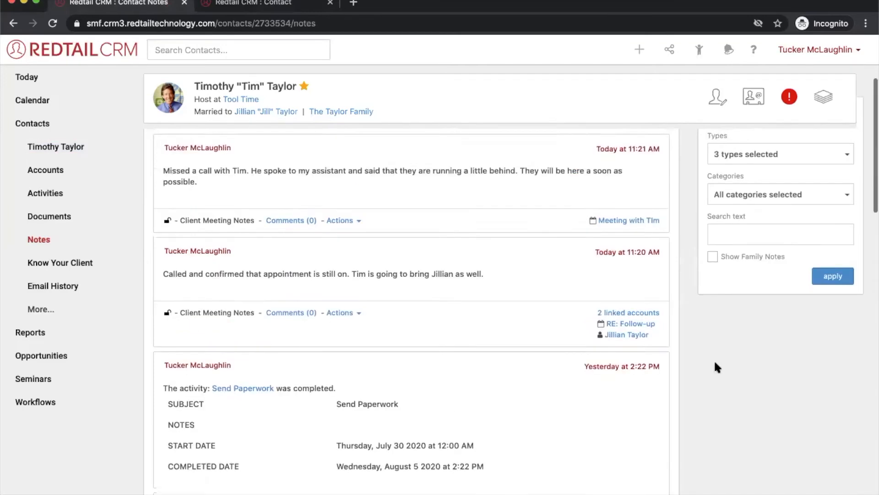
scroll(717, 367, "up", 1)
left_click(769, 193)
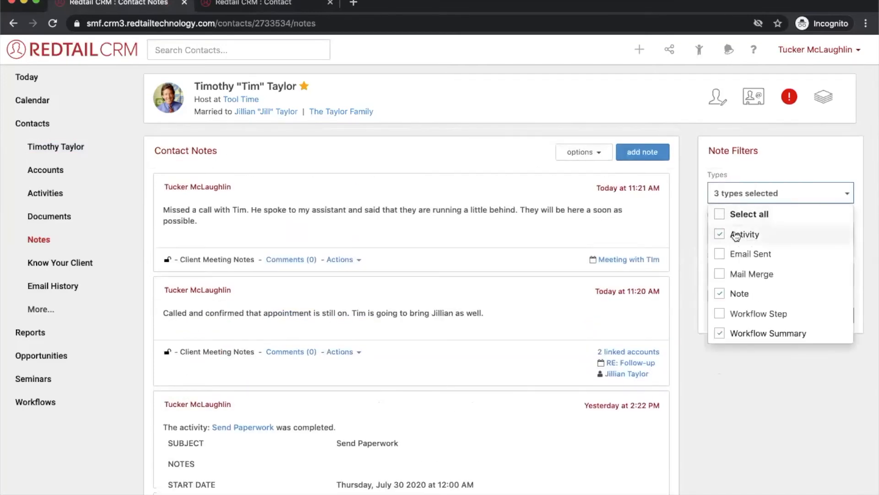
left_click(759, 345)
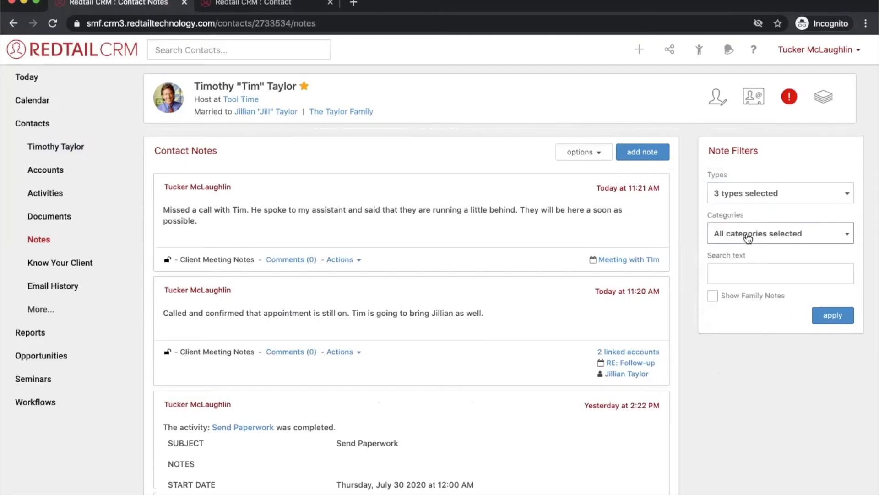
- Filter the contact's notes to the Account Support category with all six note types selected, and review the matching notes
left_click(748, 236)
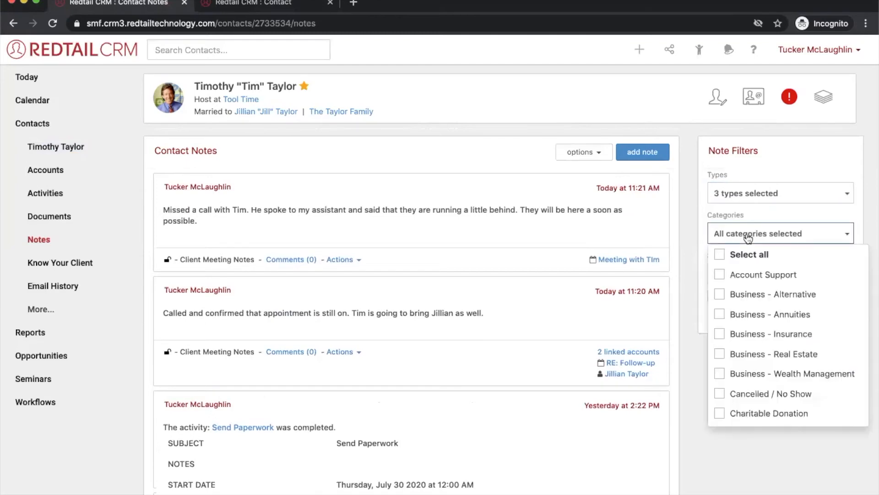
left_click(752, 277)
left_click(700, 261)
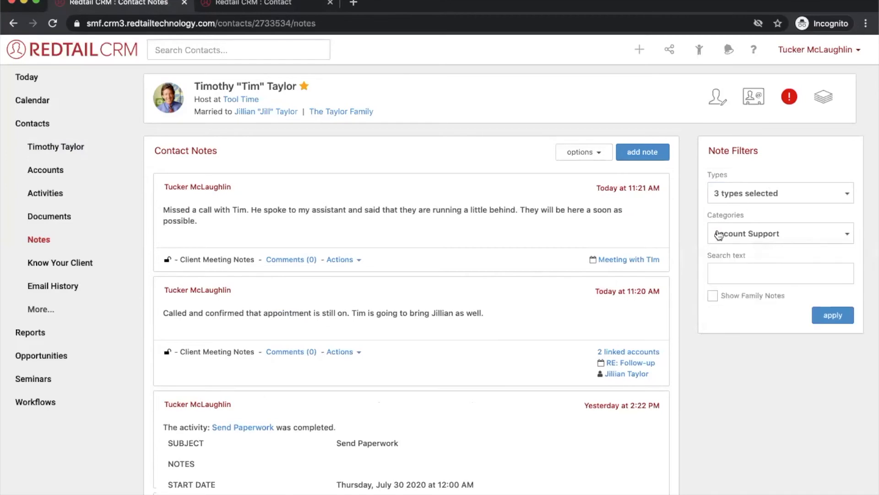
left_click(751, 192)
left_click(720, 214)
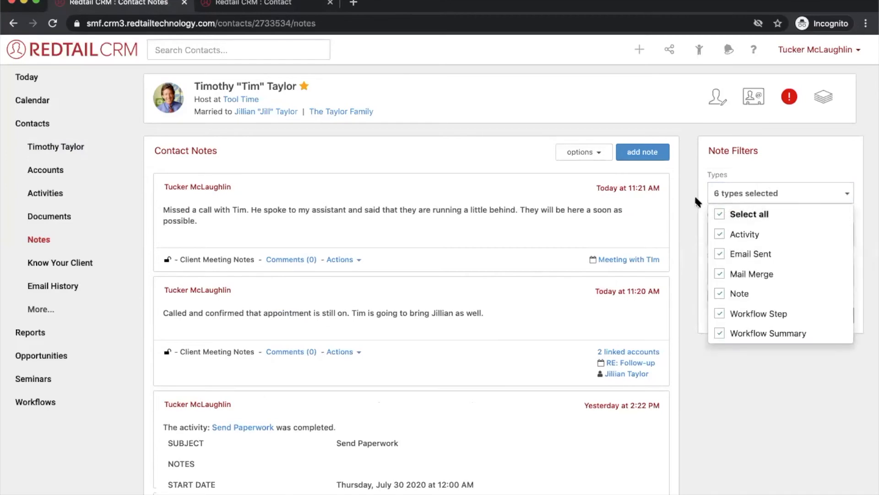
left_click(694, 194)
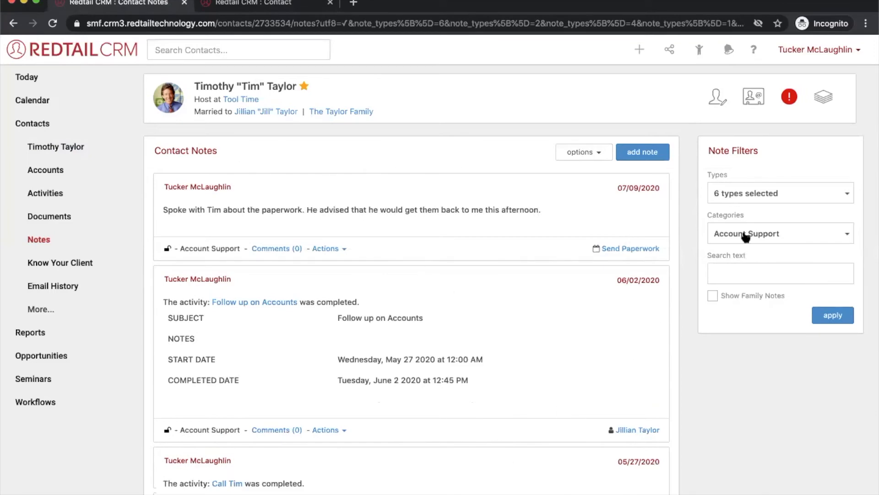
scroll(549, 223, "down", 15)
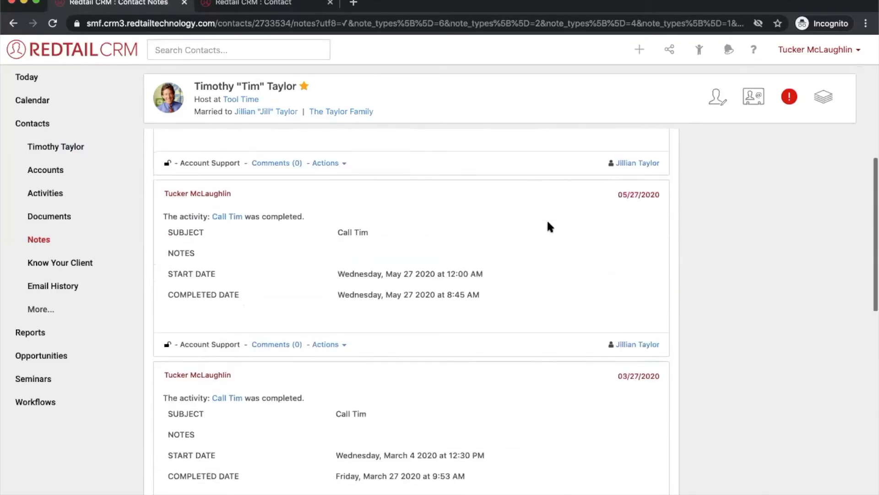
scroll(548, 222, "down", 2)
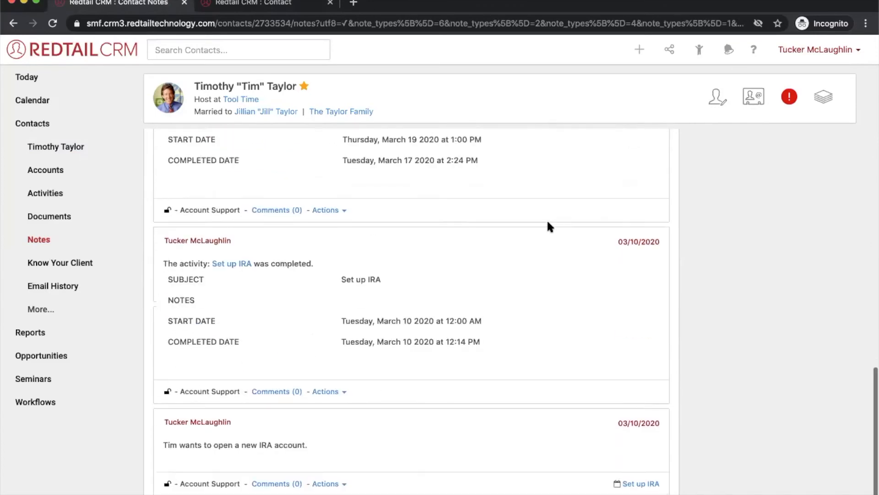
scroll(548, 222, "up", 16)
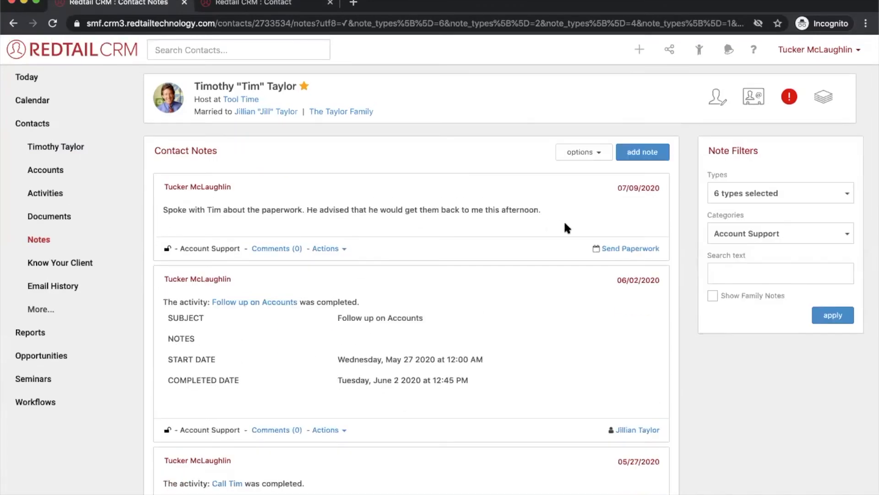
- Deselect Account Support in the note category filter so that all categories are covered
left_click(752, 236)
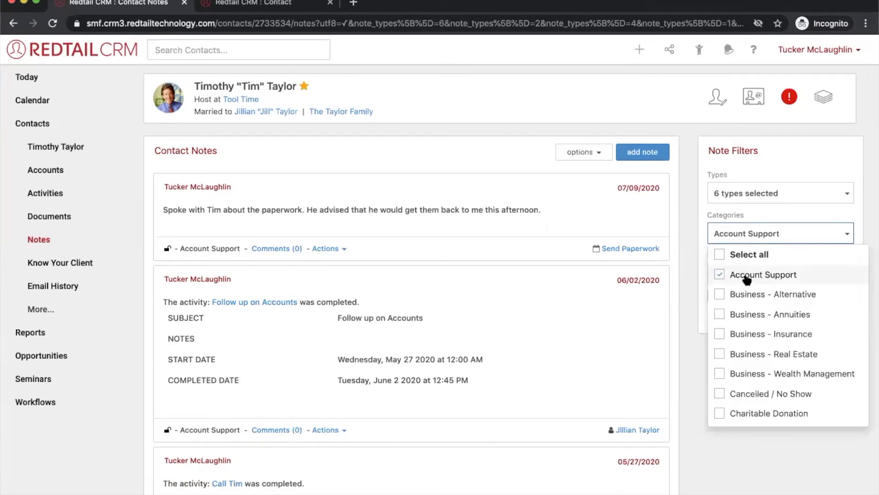
left_click(746, 274)
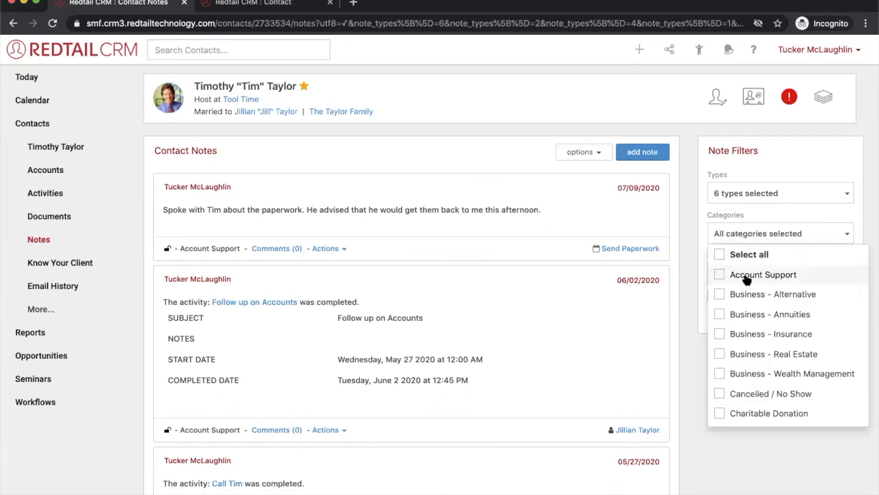
left_click(690, 242)
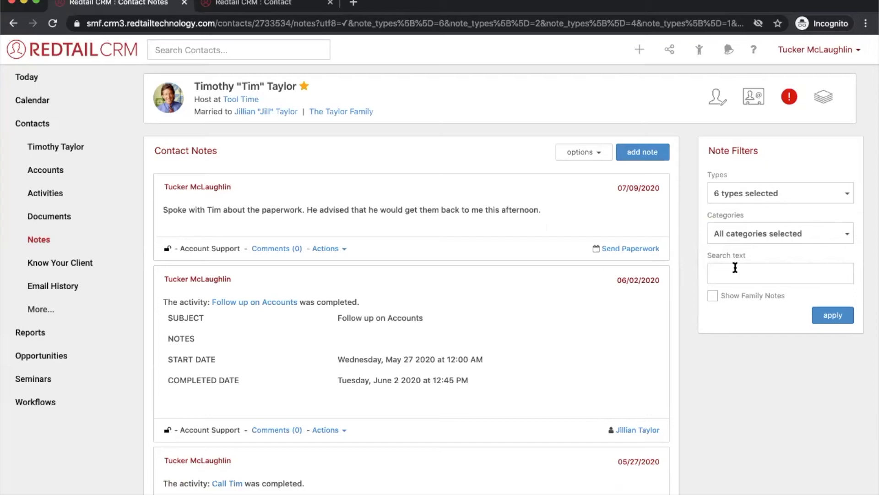
scroll(535, 206, "down", 15)
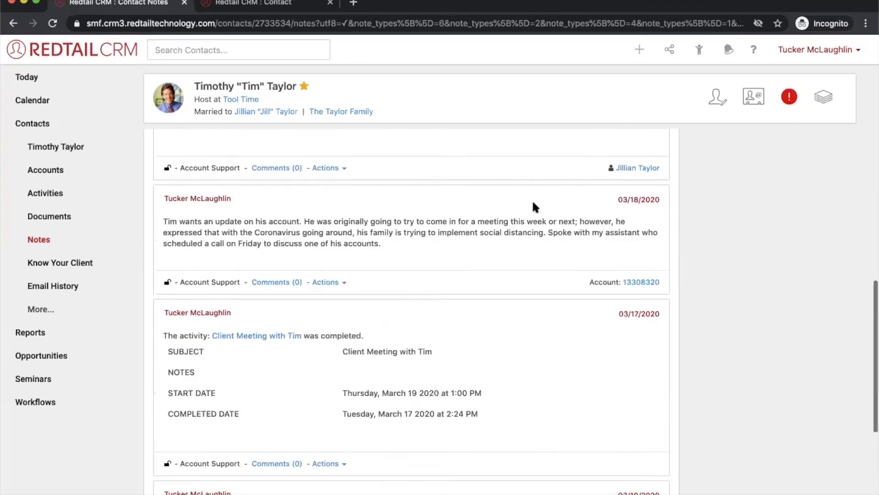
scroll(534, 206, "up", 15)
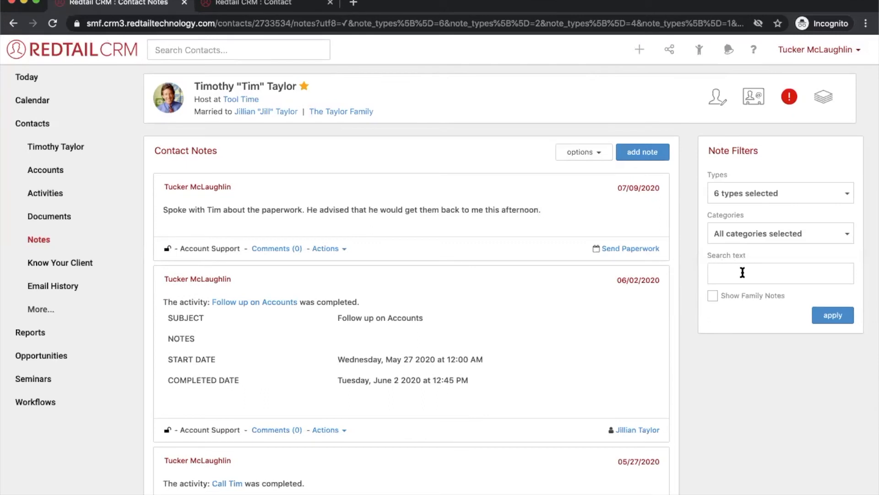
- Search the contact's notes for the text "paperwork" and check the category choices without selecting any
left_click(743, 271)
type("paperwork")
left_click(830, 314)
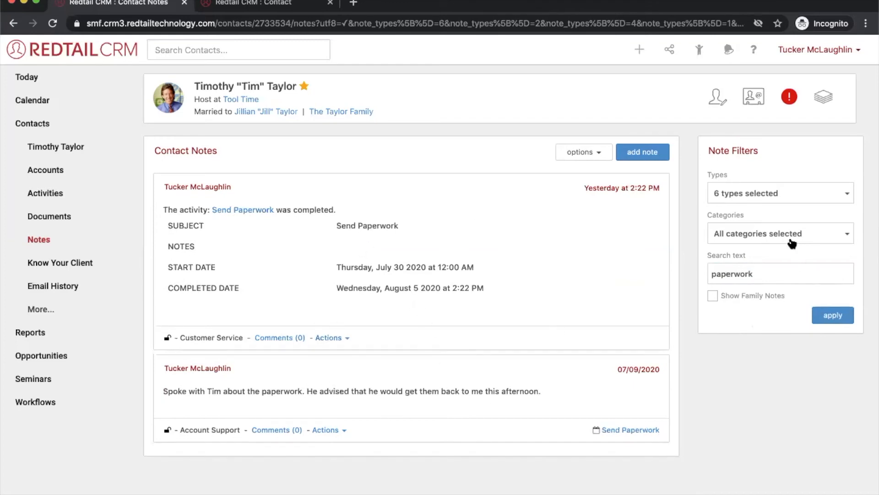
left_click(792, 240)
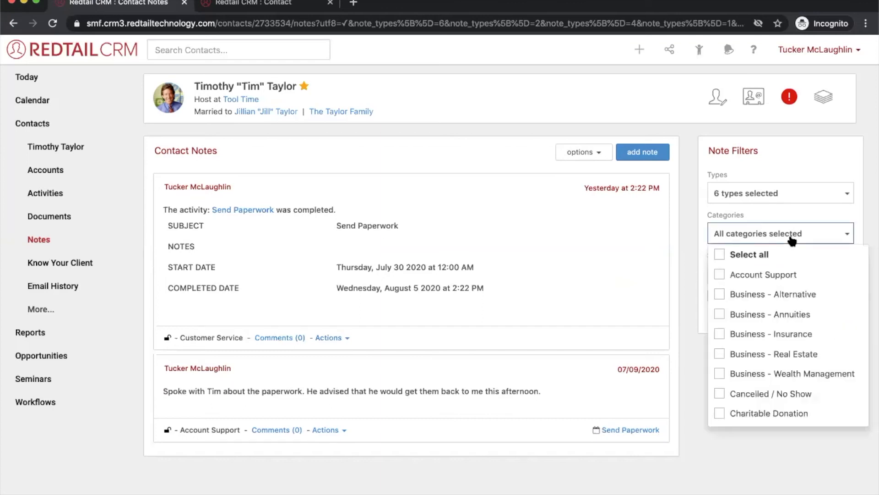
left_click(764, 213)
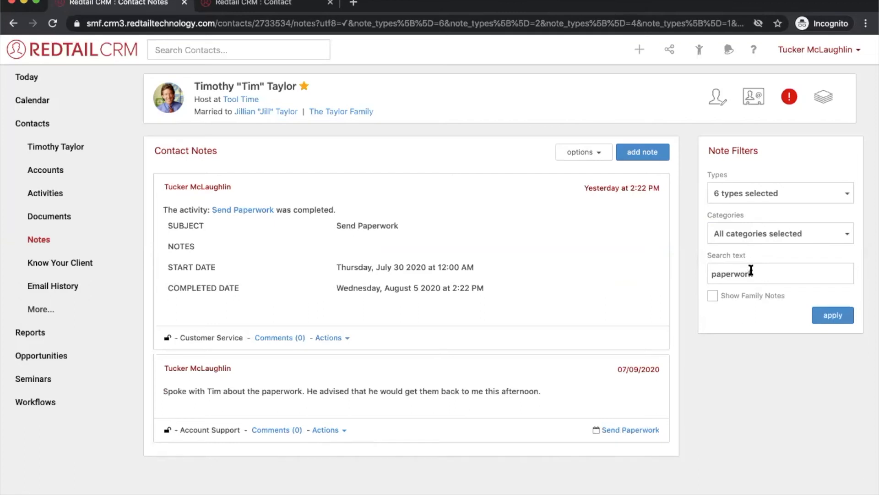
- Clear the search text from the note filters and reapply them to list all notes
double_click(759, 272)
key("BackSpace")
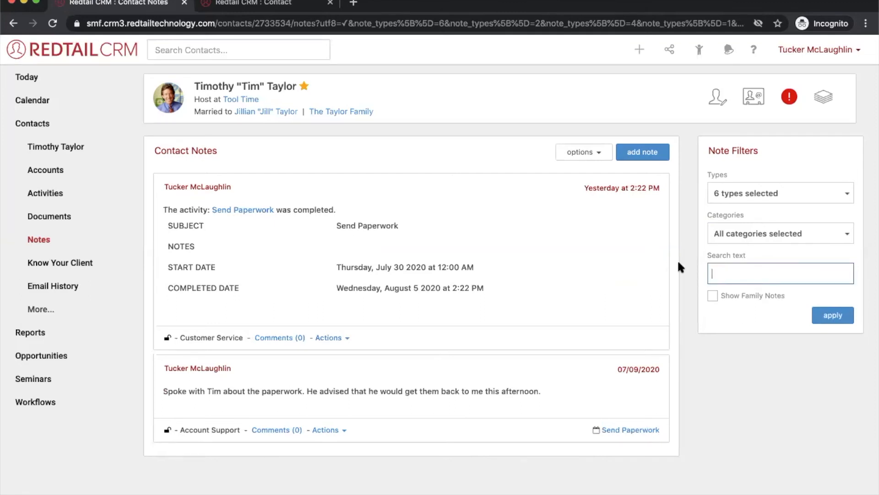
left_click(832, 316)
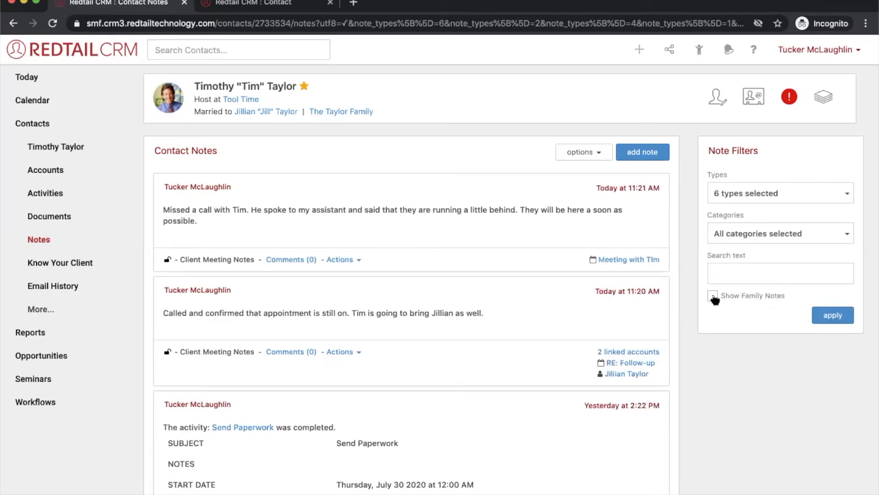
- Apply the note filters with Show Family Notes enabled and review the family's combined notes
left_click(835, 315)
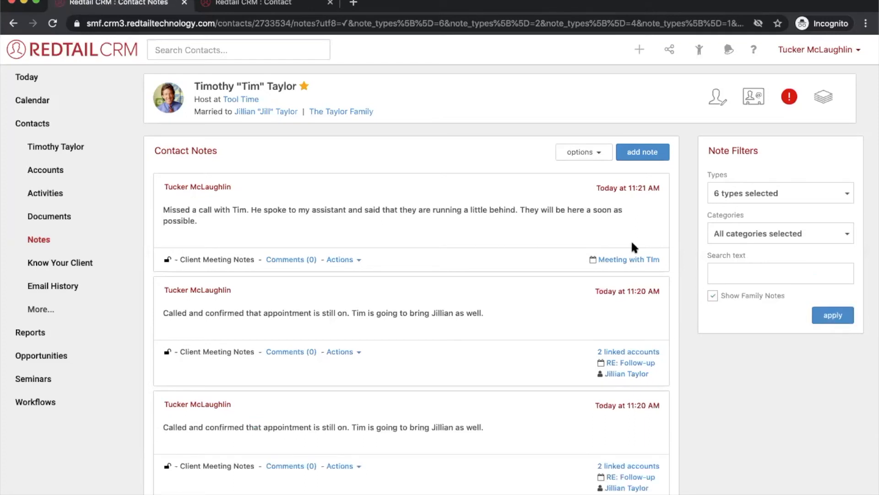
scroll(678, 320, "down", 3)
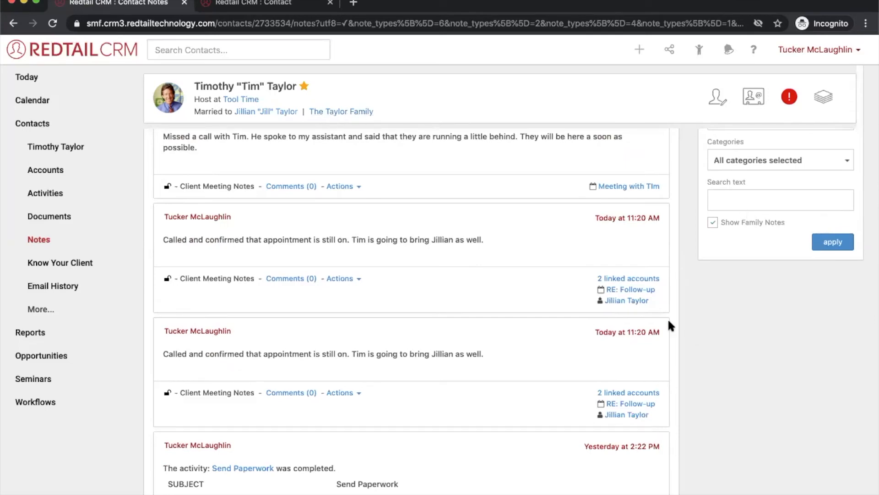
scroll(670, 323, "down", 2)
scroll(670, 325, "down", 5)
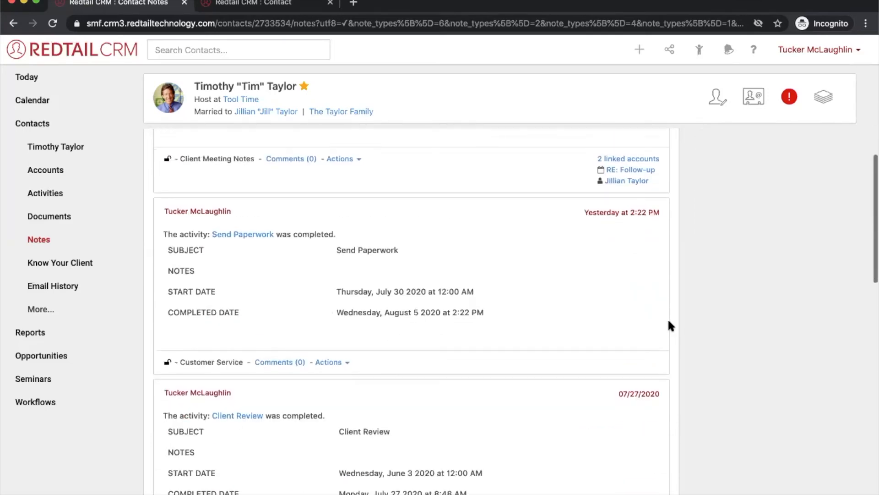
scroll(668, 324, "down", 2)
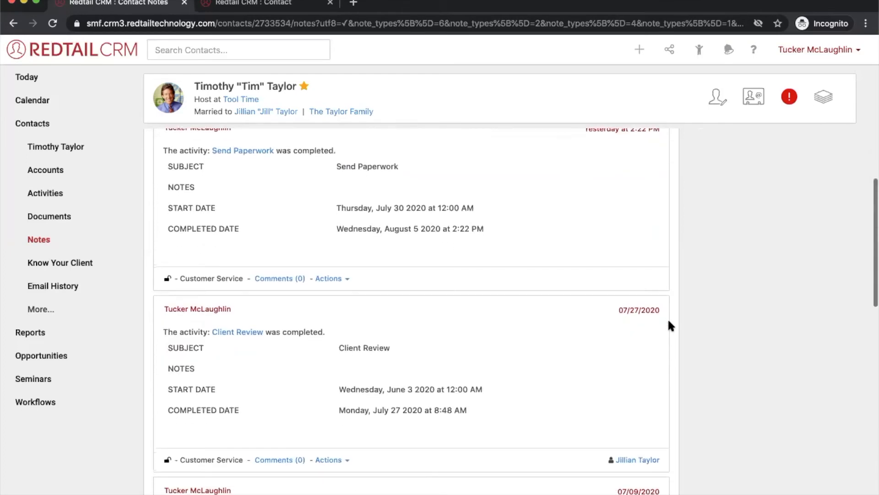
scroll(511, 296, "up", 2)
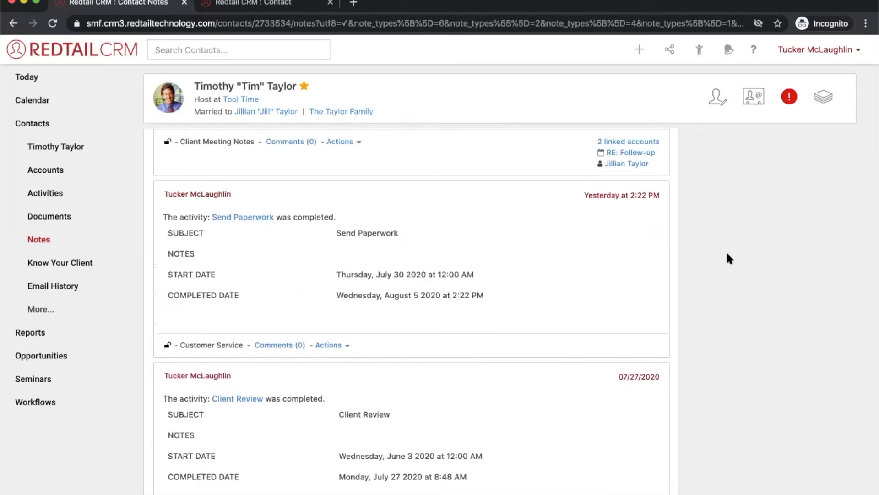
scroll(728, 255, "down", 3)
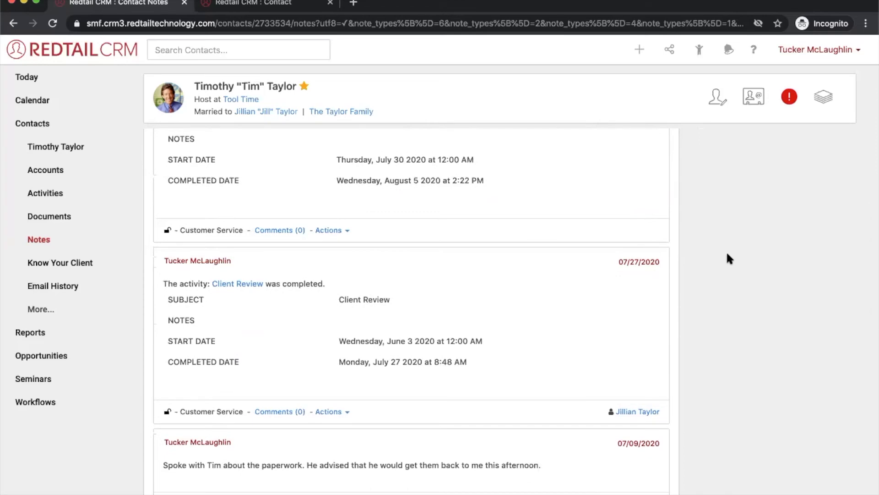
scroll(728, 255, "up", 10)
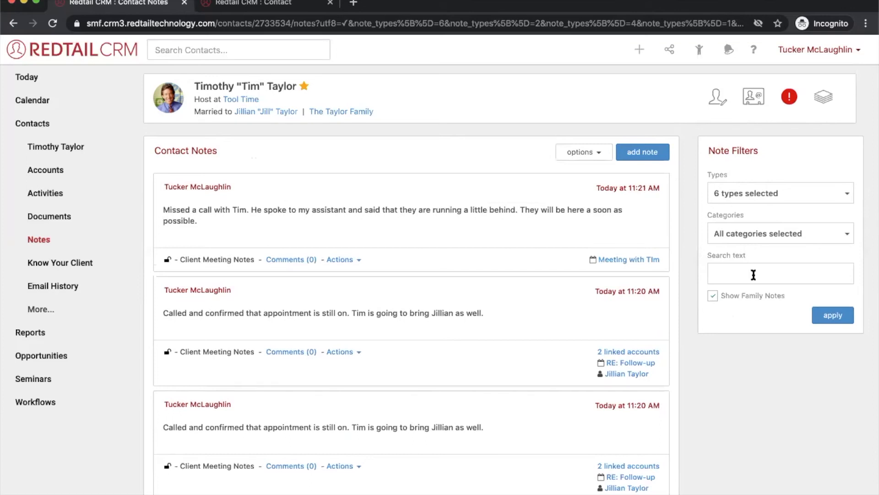
- Disable Show Family Notes and reapply the note filters
left_click(713, 296)
left_click(833, 317)
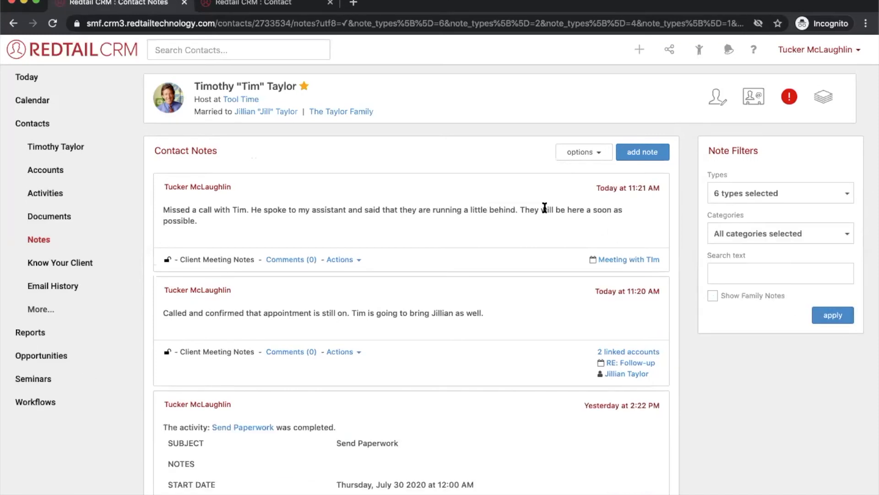
- Review the Move notes option for the whole list and the copy and move actions of the newest note without choosing any
left_click(597, 153)
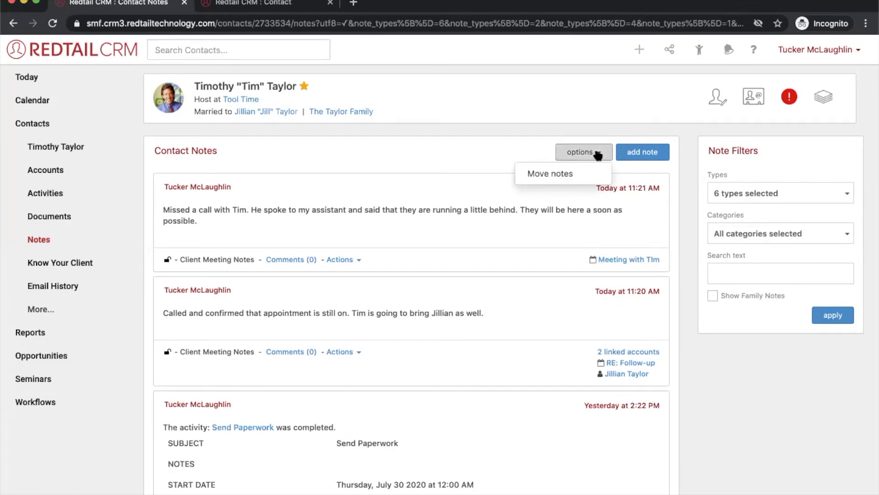
left_click(491, 117)
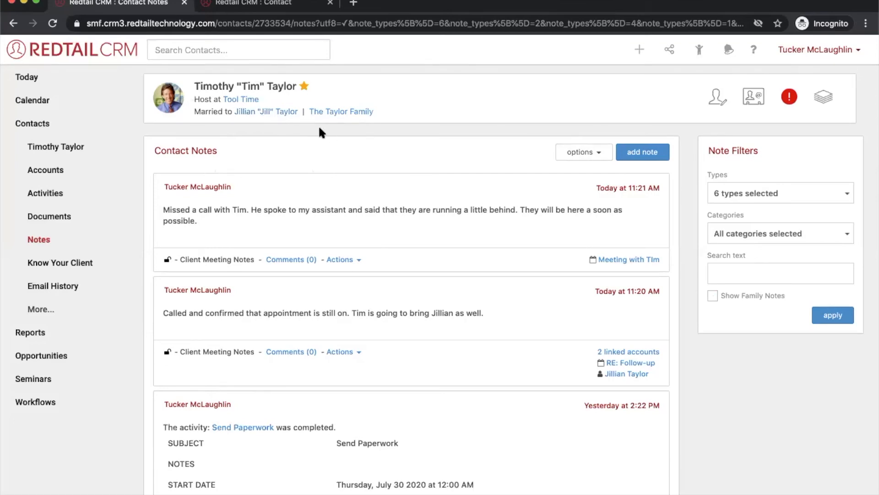
left_click(592, 157)
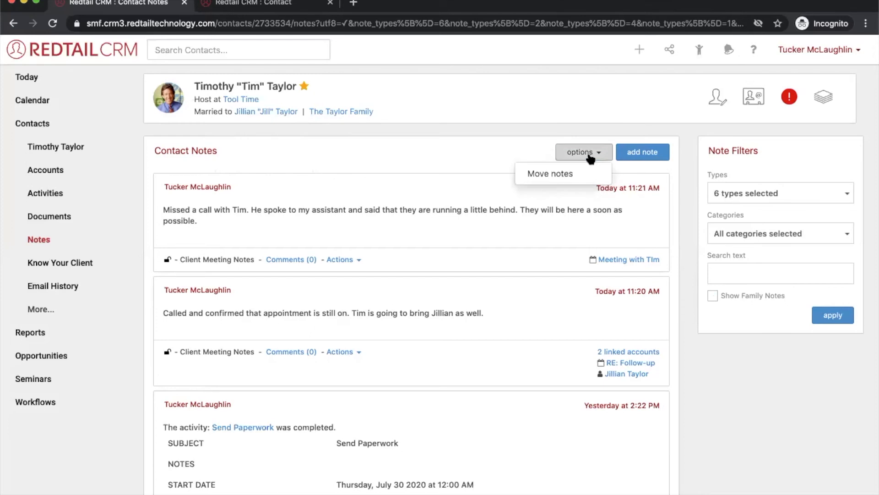
left_click(488, 148)
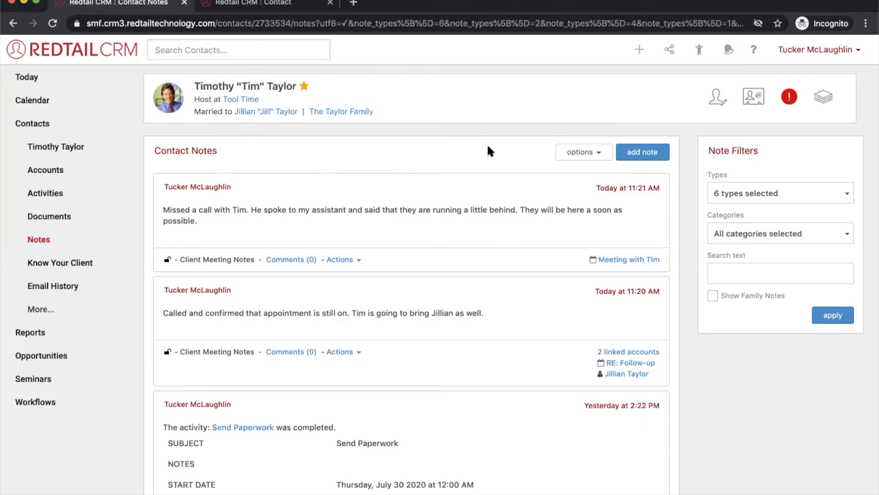
left_click(581, 152)
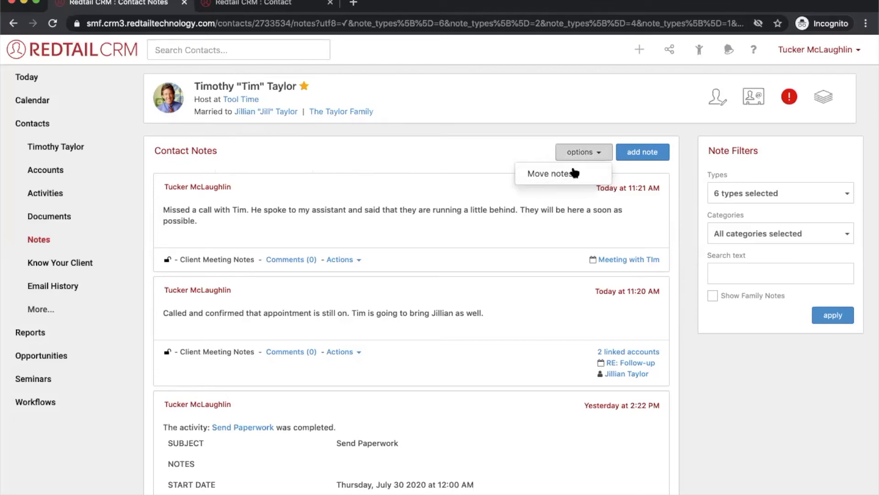
left_click(495, 132)
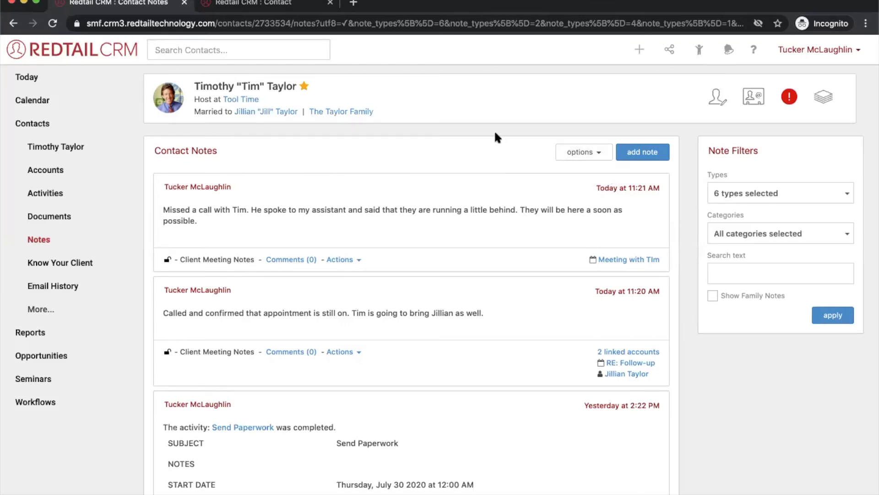
left_click(349, 260)
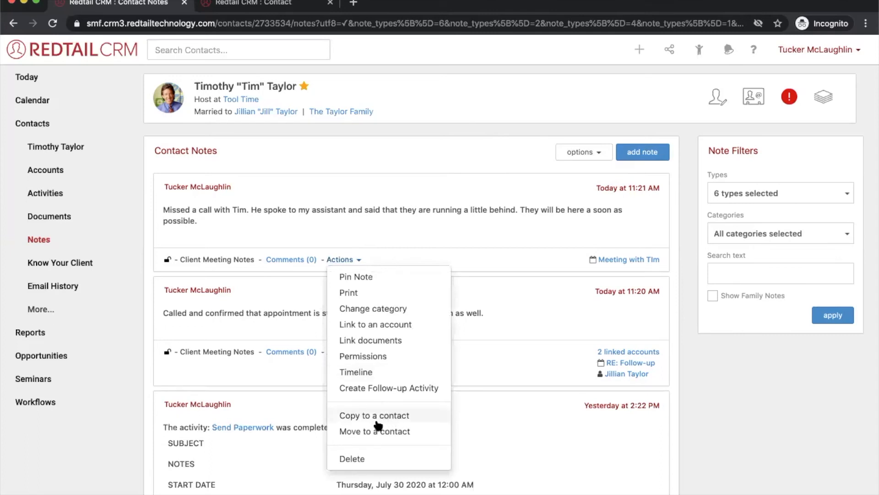
left_click(469, 144)
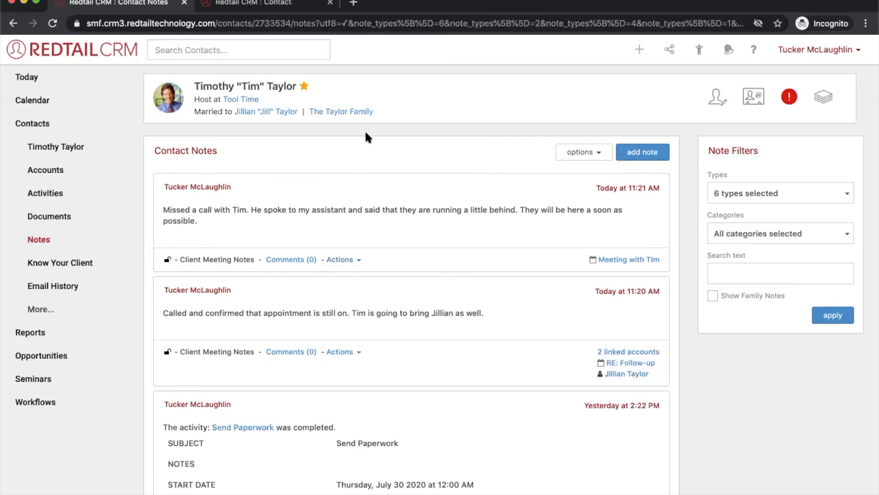
- Copy the newest client meeting note to the family's dependent contact, finding that contact with the search text brad
left_click(351, 259)
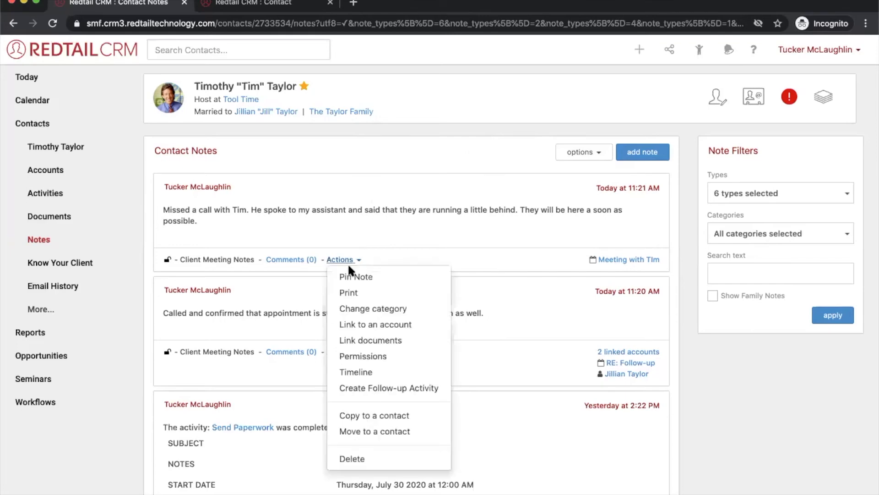
left_click(377, 415)
left_click(310, 129)
type("brad")
key("BackSpace")
key("BackSpace")
type("ad")
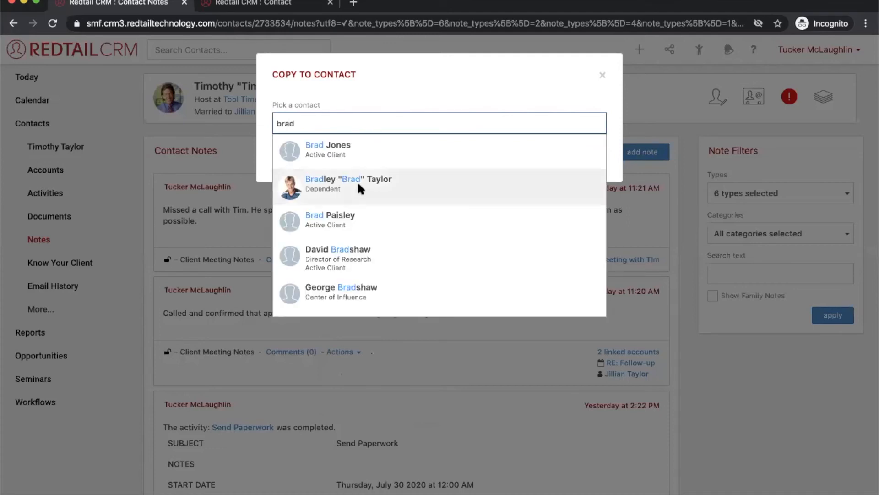
left_click(357, 182)
left_click(593, 162)
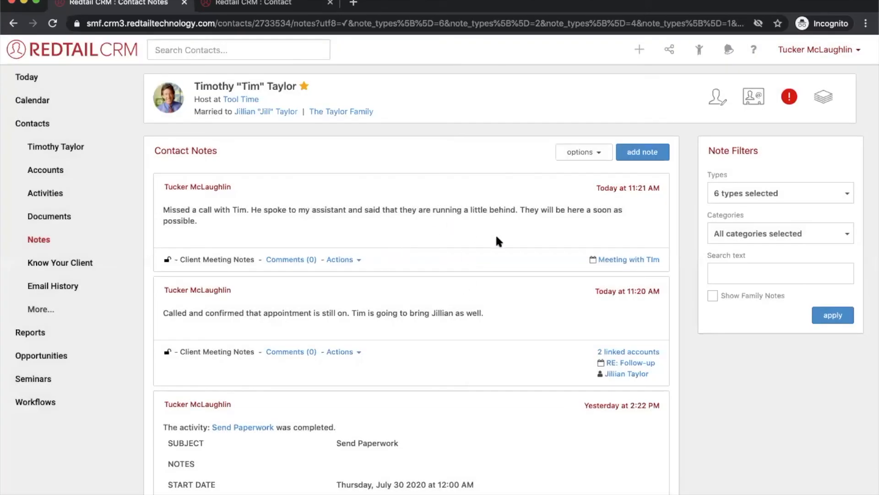
- Pin the newest client meeting note in the contact's notes list and switch back to the slide presentation
left_click(345, 260)
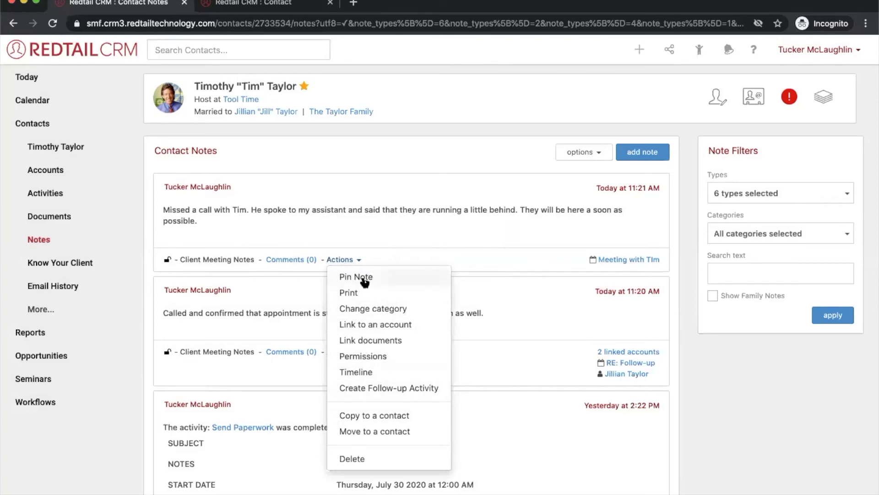
left_click(422, 149)
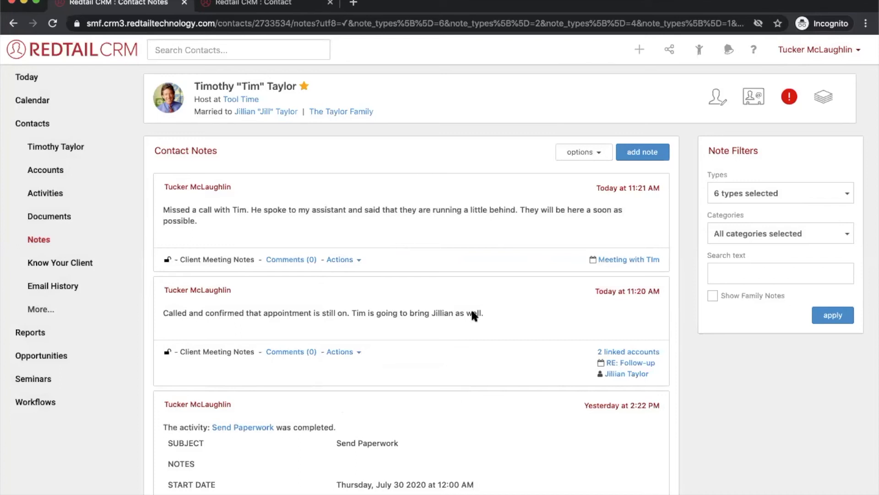
left_click(346, 259)
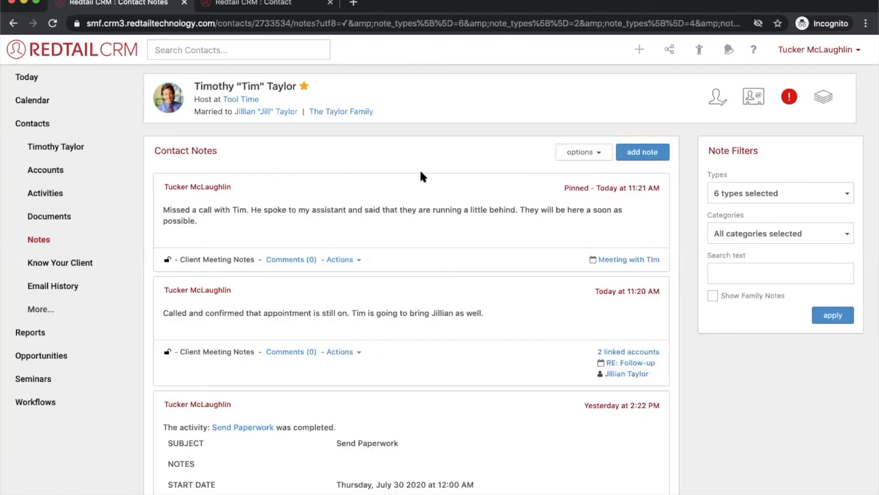
scroll(521, 281, "down", 15)
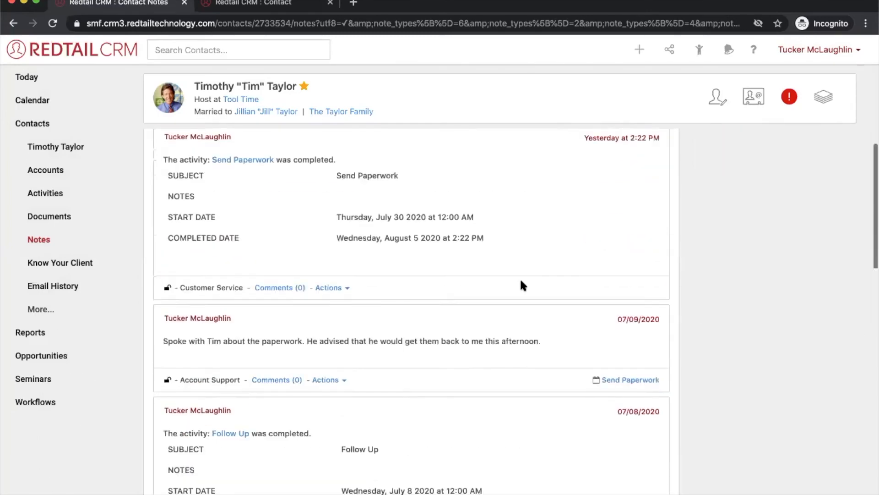
scroll(521, 281, "up", 20)
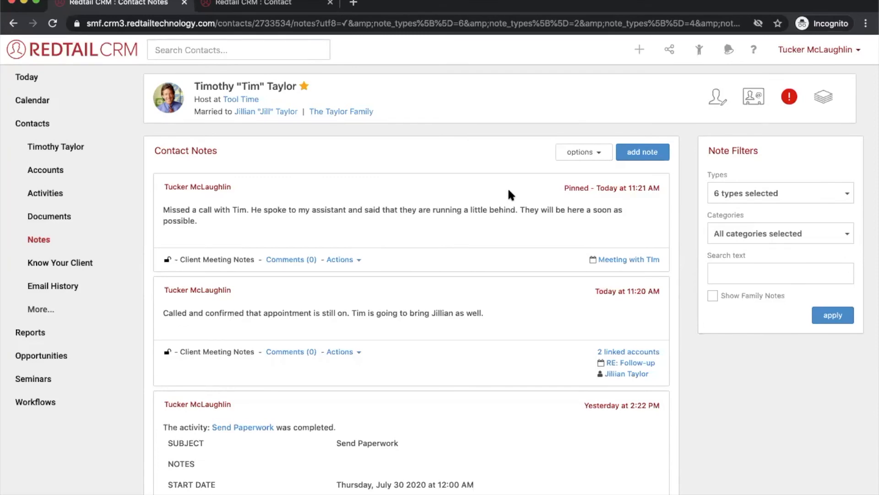
key("ctrl+Left")
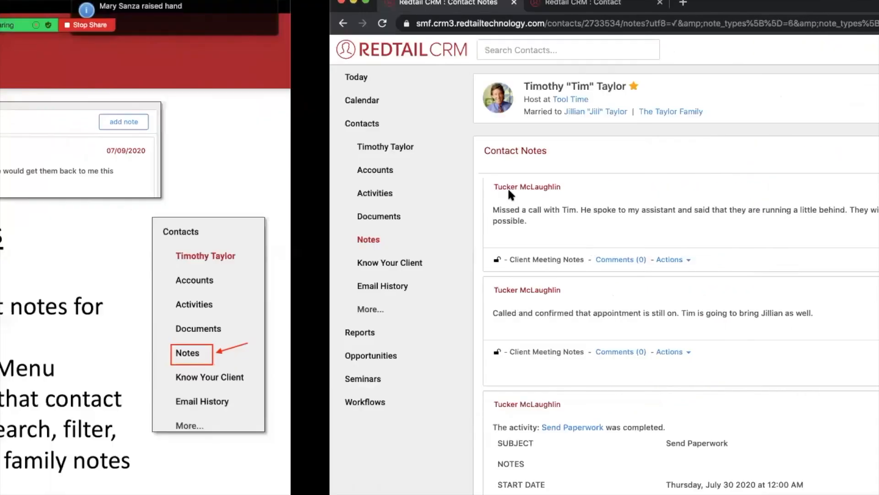
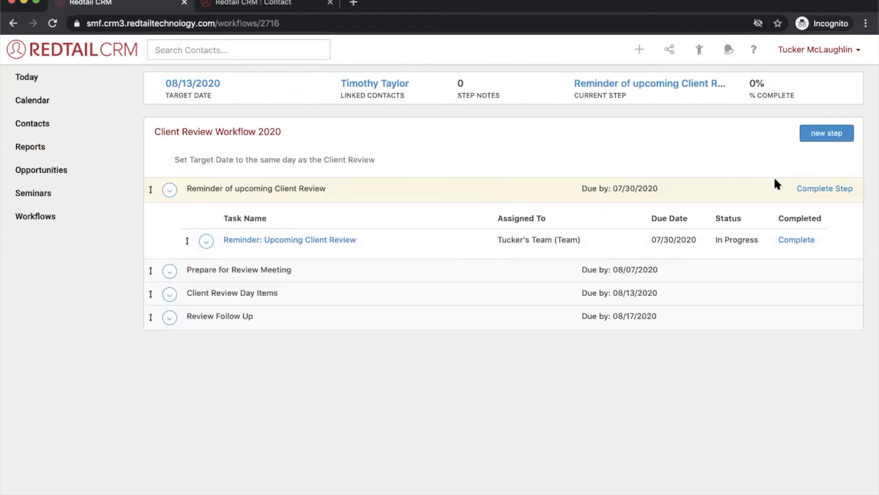
- Complete the Reminder of upcoming Client Review step in Client Review Workflow 2020 and review the options of the Prepare for Review Meeting step
left_click(822, 192)
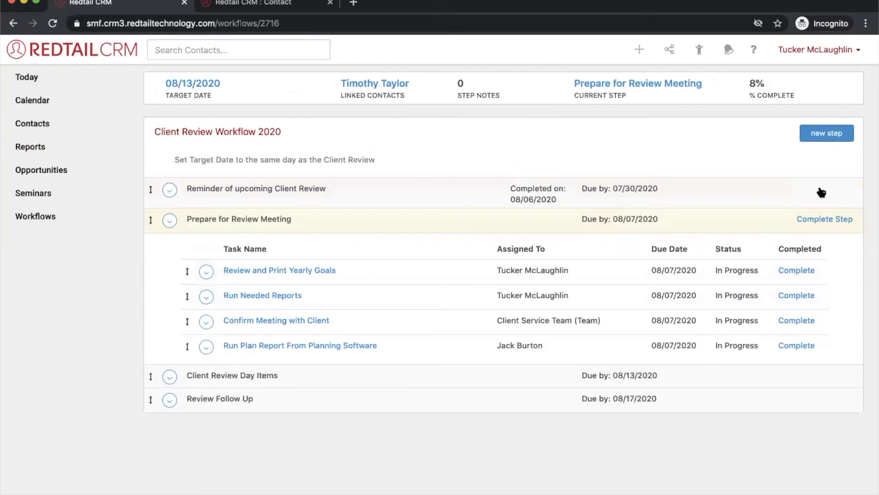
left_click(169, 221)
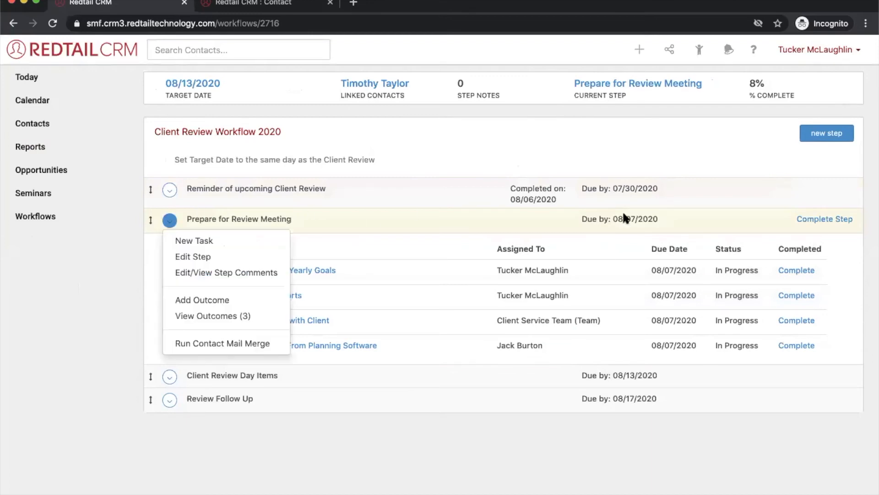
left_click(657, 155)
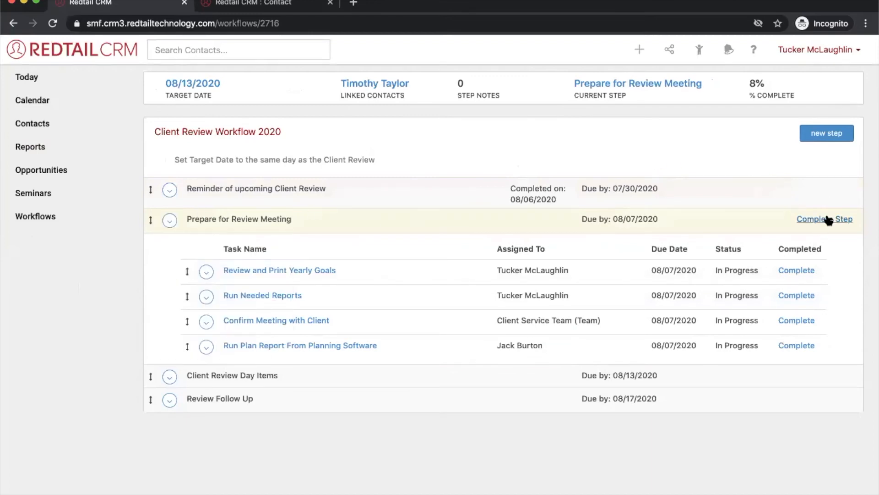
- Start completing the Prepare for Review Meeting step with the outcome Client Cancels, which marks the workflow as finished
left_click(828, 220)
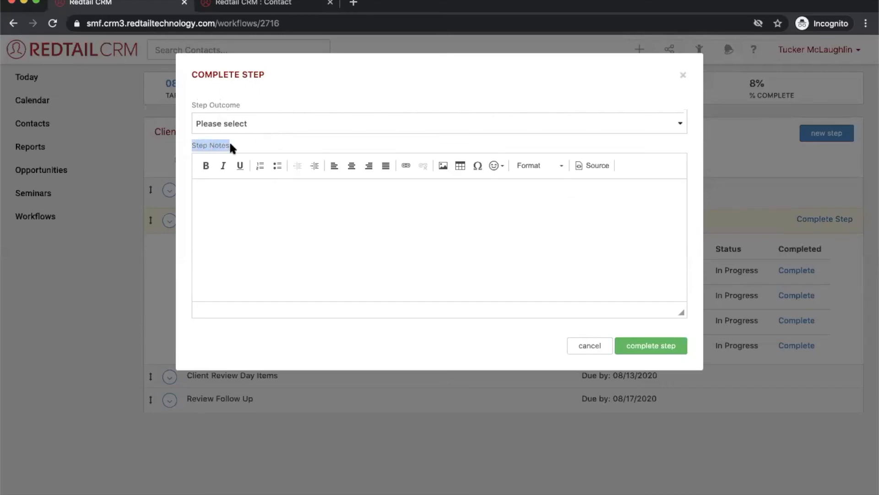
left_click(252, 124)
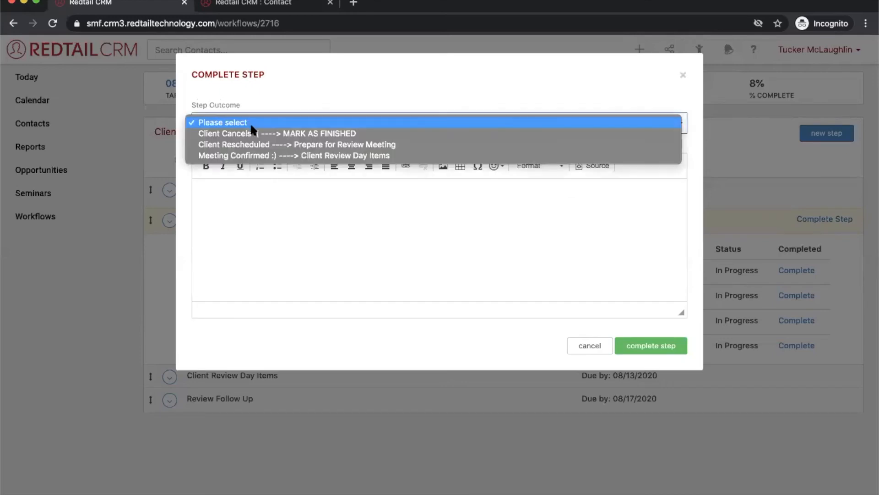
left_click(254, 135)
- Add a step note that the client had an emergency, will miss the meeting and will reach out when life becomes more normal; complete the step
left_click(270, 194)
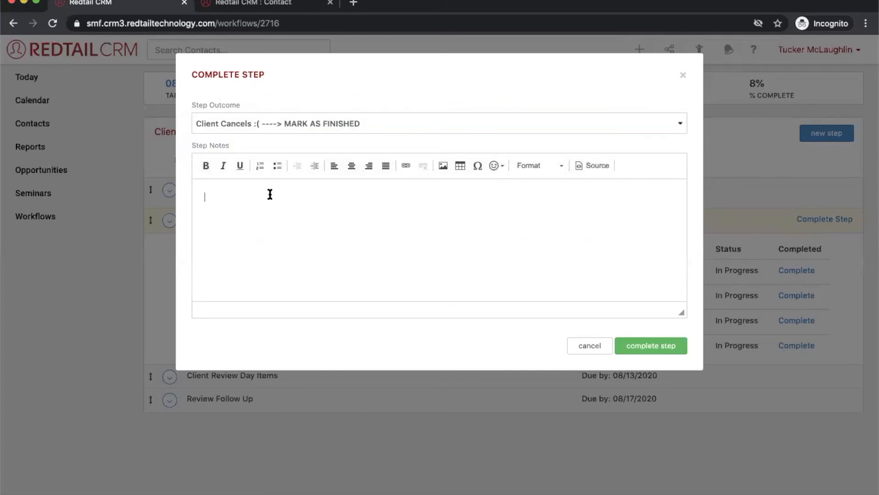
type("Tim had an emeregency")
key("BackSpace")
key("BackSpace")
key("BackSpace")
key("BackSpace")
type("gency and will not  long")
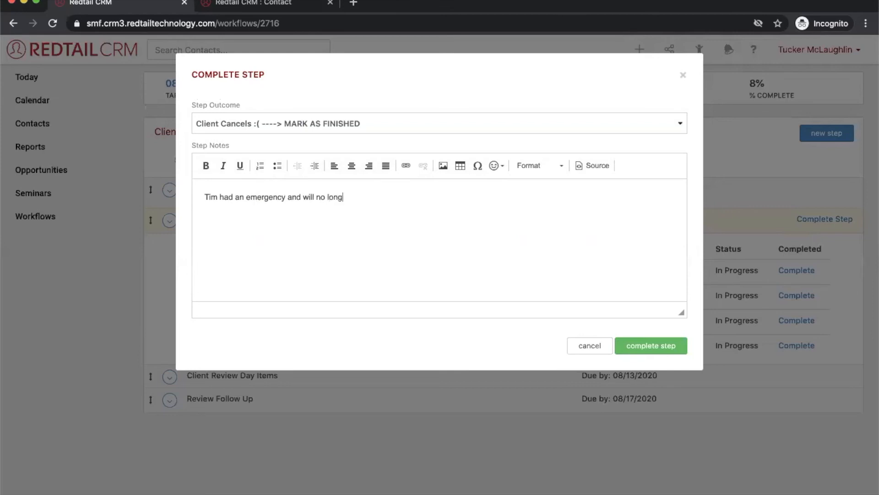
type("er make it for our meeting. He said he wu")
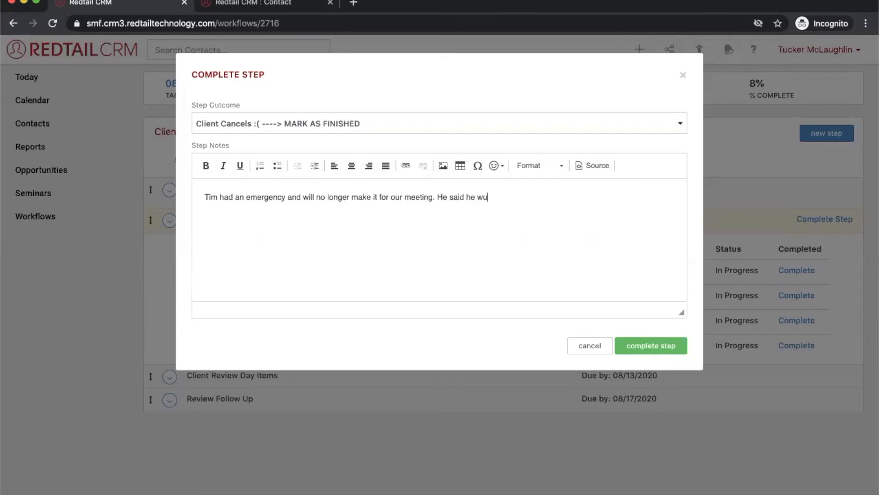
key("BackSpace")
type("ould reach back out when life becom")
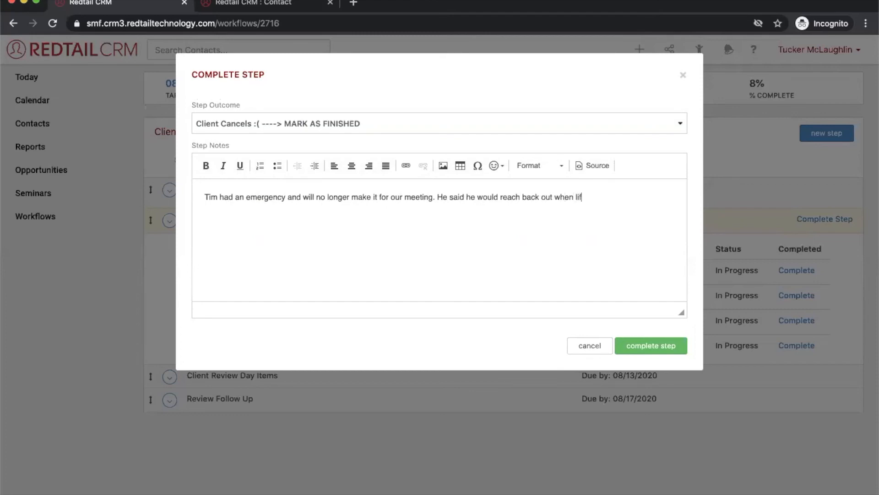
type("es a bit more normal.")
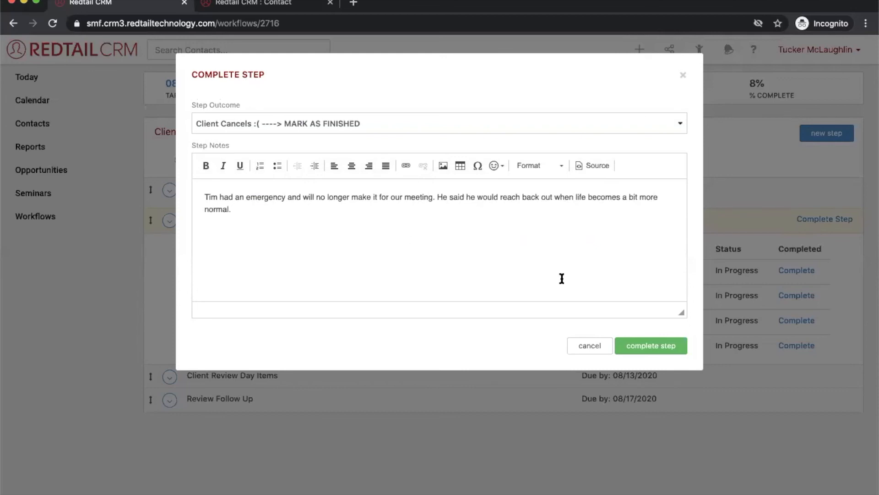
left_click(646, 345)
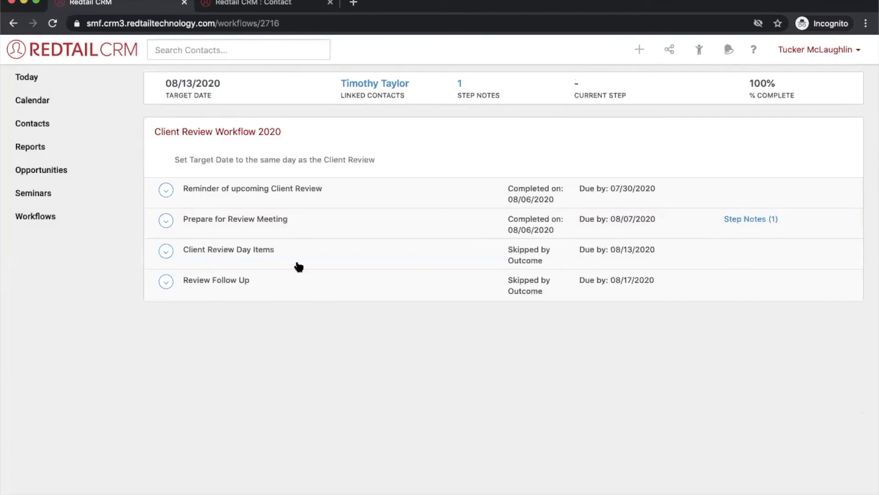
- View the step notes of Prepare for Review Meeting and those listed in the workflow's summary
left_click(751, 218)
left_click(682, 74)
left_click(459, 84)
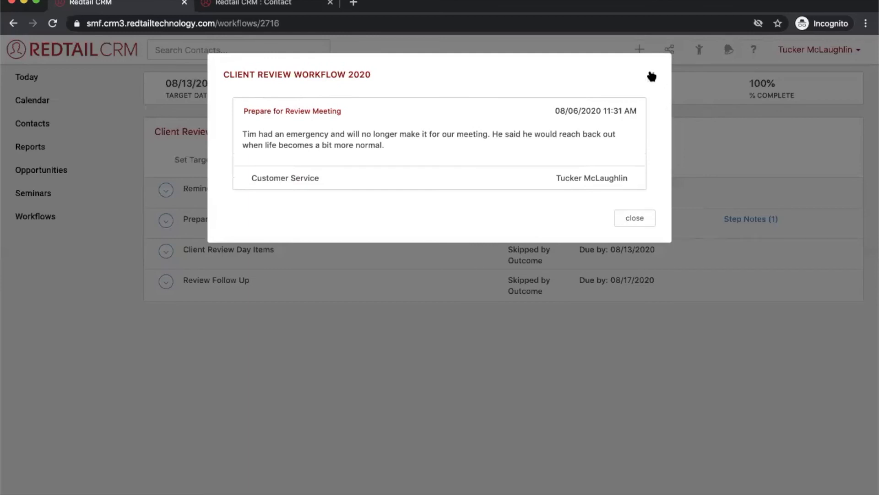
left_click(651, 76)
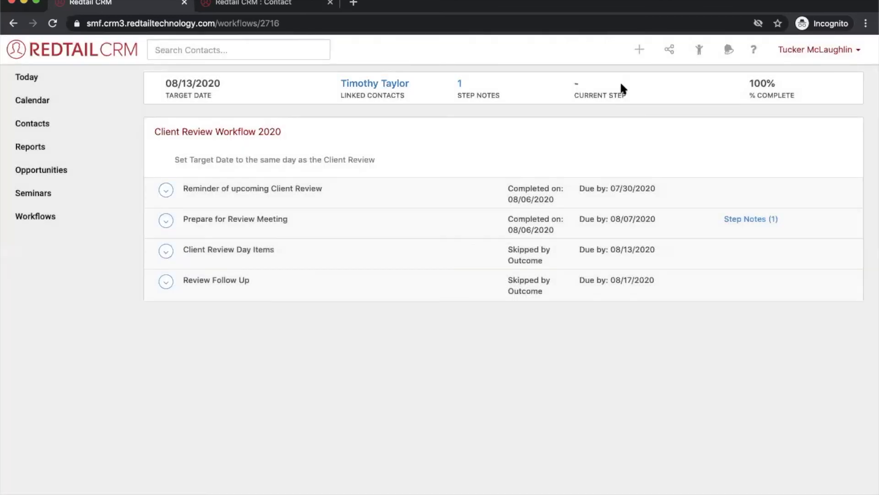
- Reload the contact's overview to examine the workflow completion note, and reopen the workflow's step notes for comparison
left_click(254, 3)
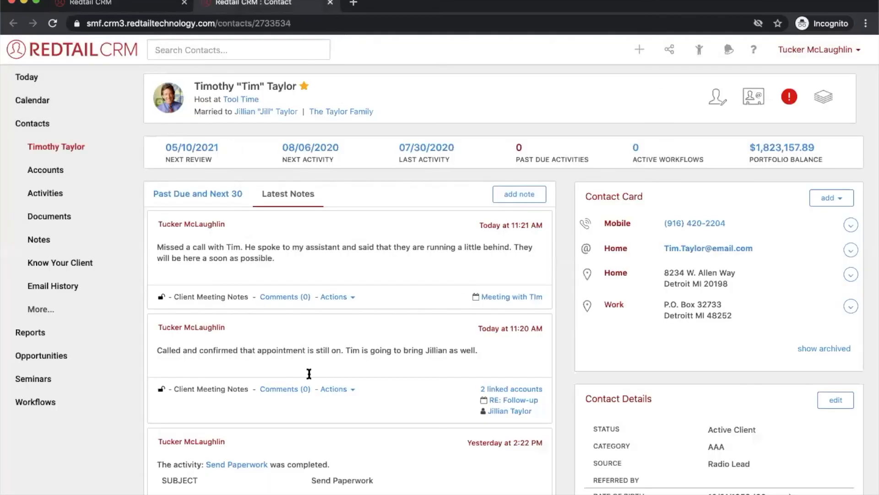
left_click(53, 23)
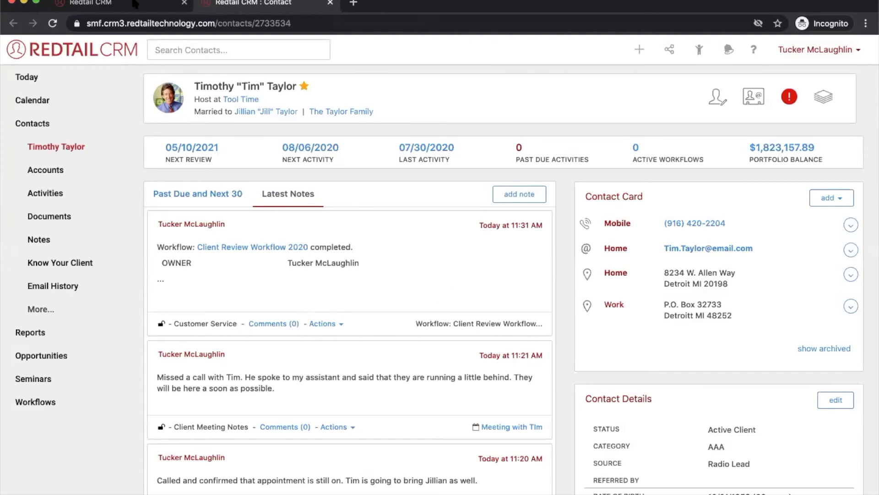
left_click(134, 3)
left_click(460, 84)
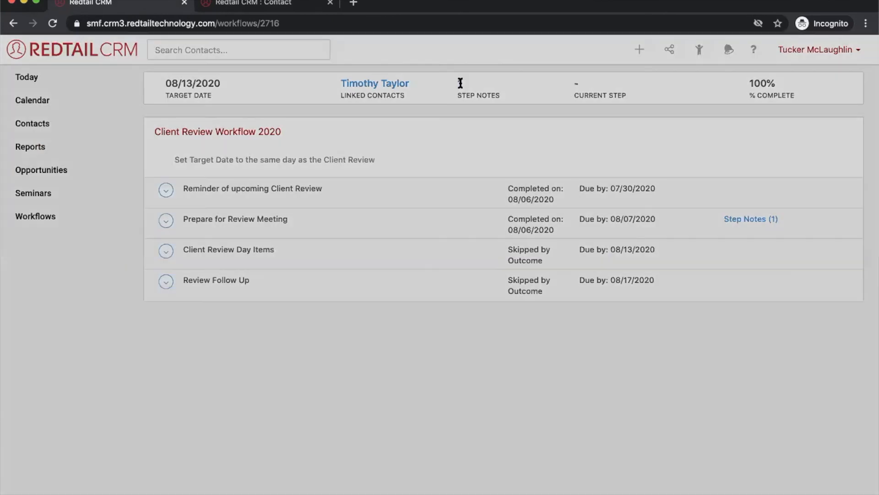
- View the step notes through the actions of the Client Review Workflow 2020 completion note on the contact's overview
left_click(273, 5)
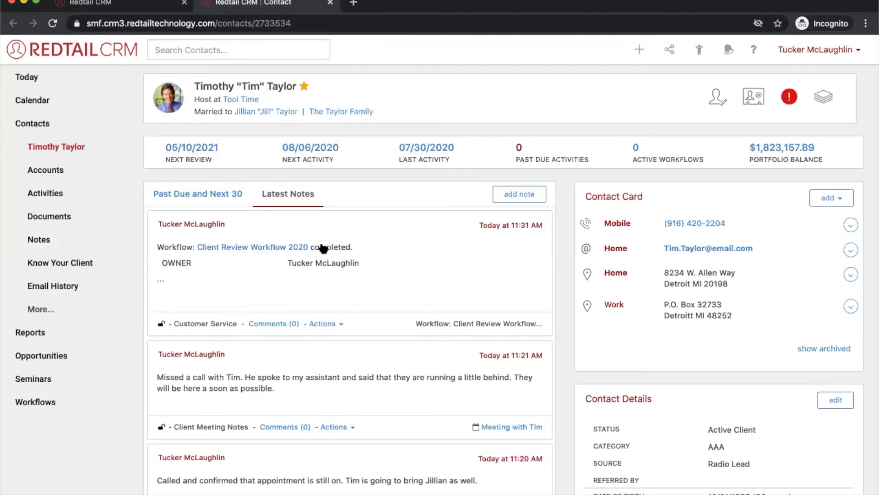
left_click(326, 324)
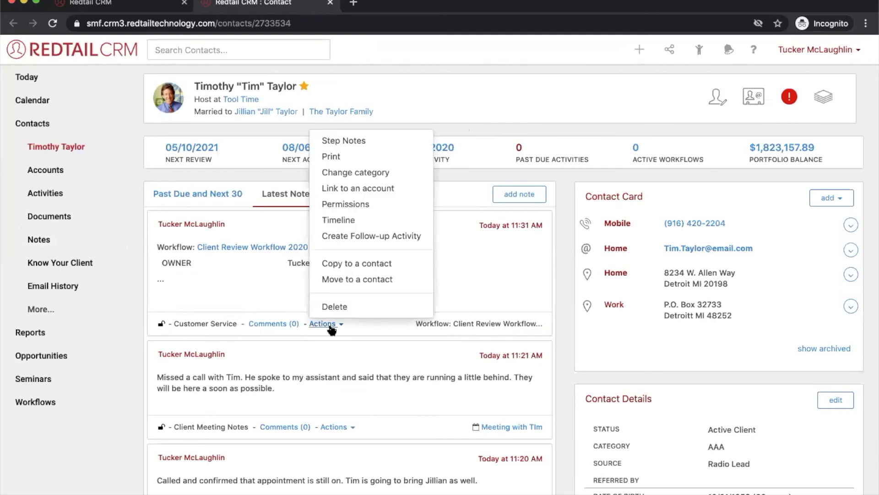
left_click(345, 142)
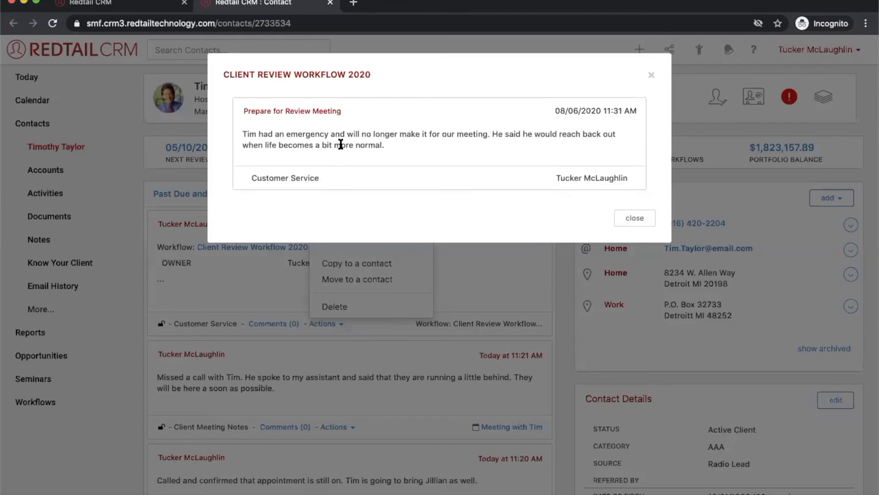
left_click(651, 76)
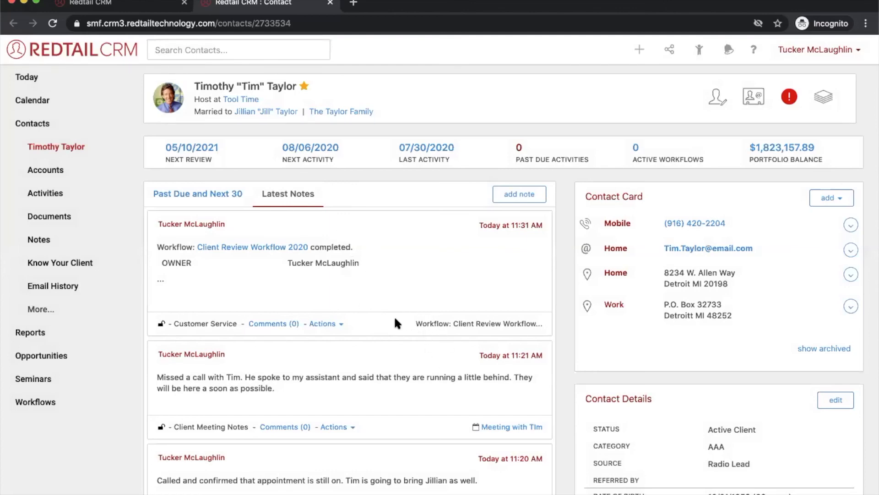
left_click(324, 324)
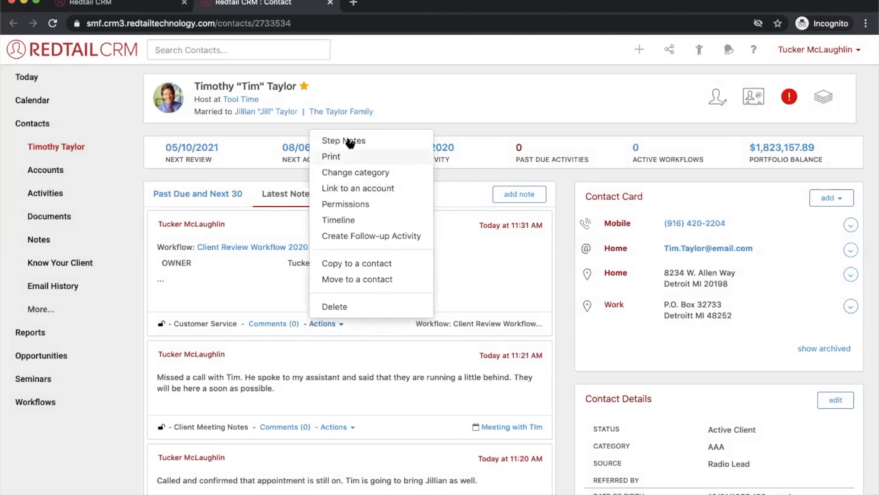
left_click(469, 209)
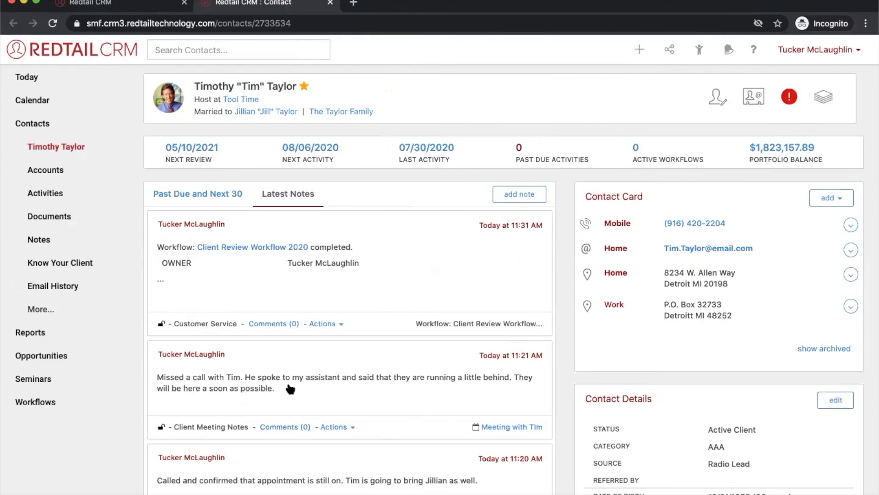
- View the comment area of the client meeting note about the missed call, and close the note details
left_click(278, 427)
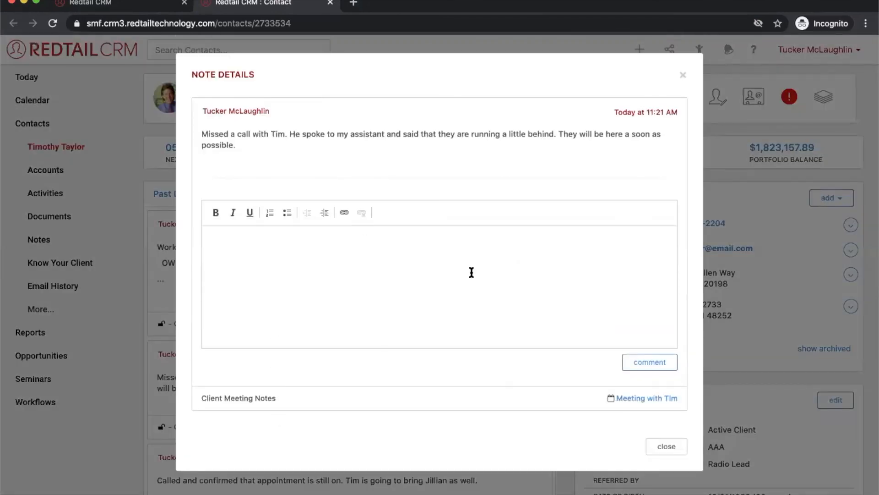
left_click(683, 75)
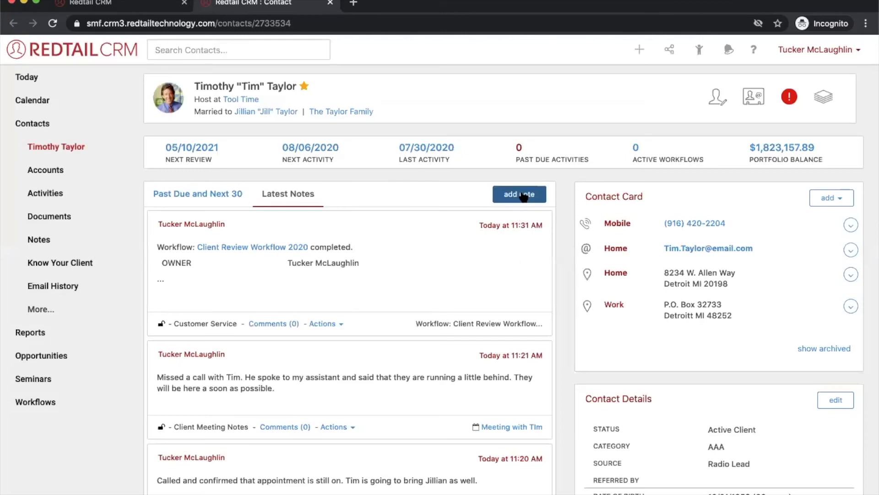
left_click(504, 198)
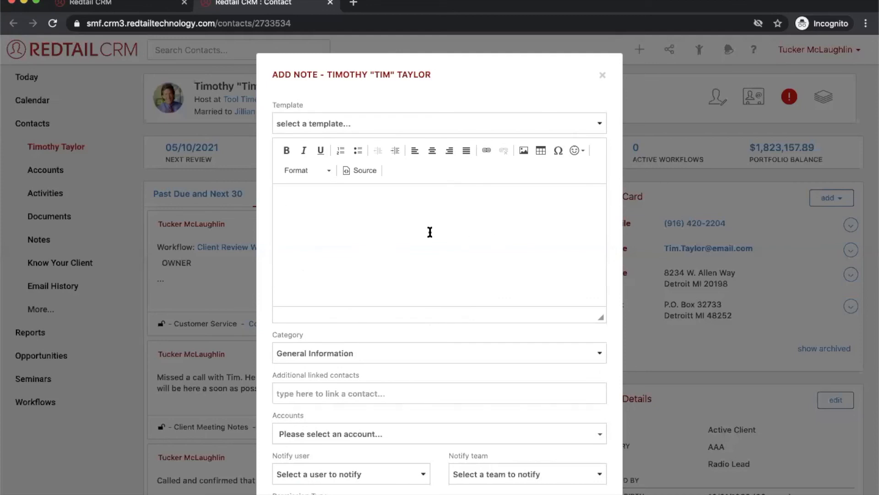
type("sldkfjsldjf")
key("super+a")
key("BackSpace")
left_click(603, 74)
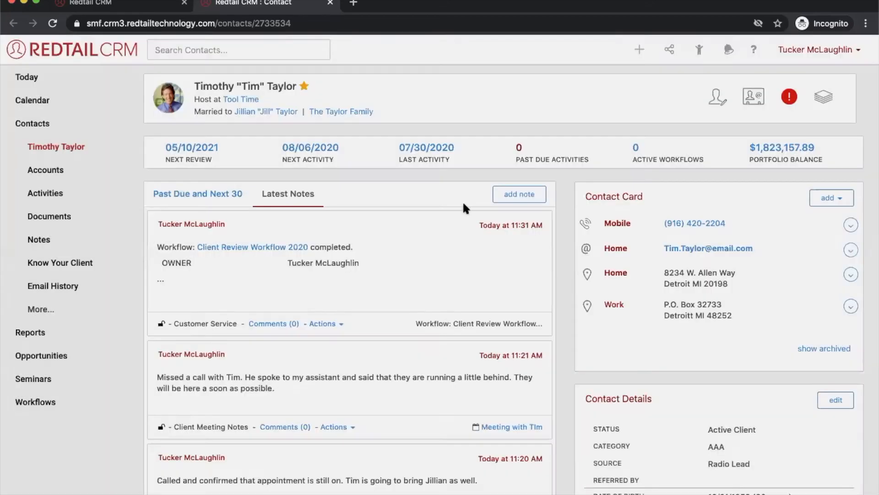
- View the actions available for the missed-call client meeting note, from changing its category to deleting it
scroll(448, 261, "down", 3)
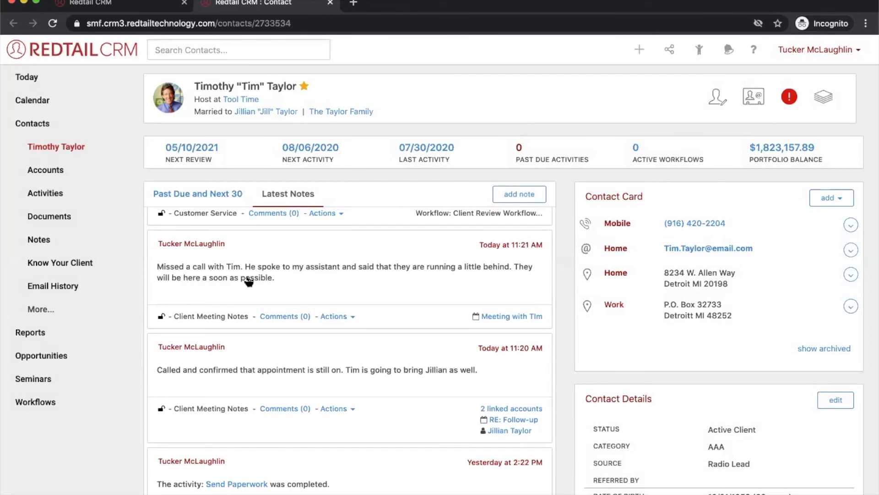
left_click(335, 320)
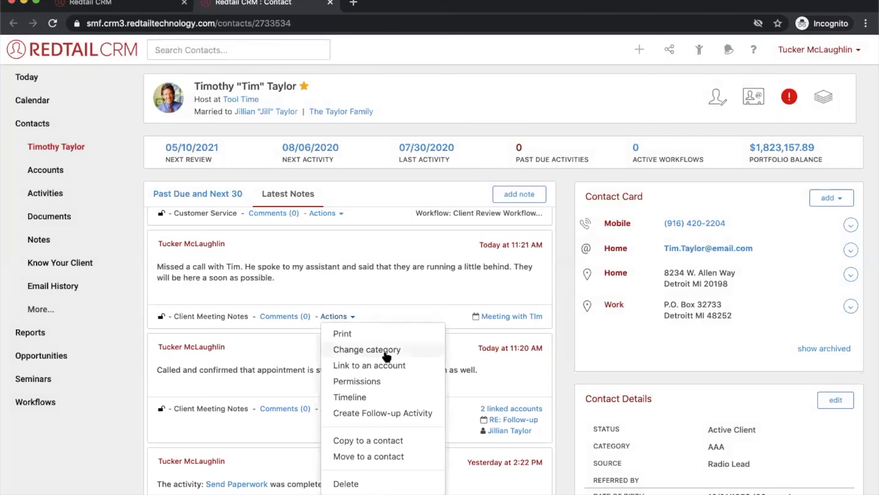
left_click(566, 270)
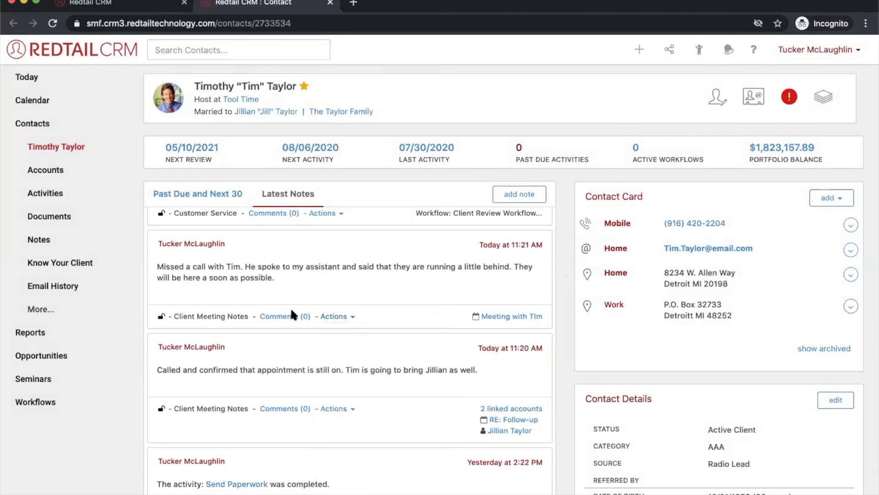
left_click(336, 317)
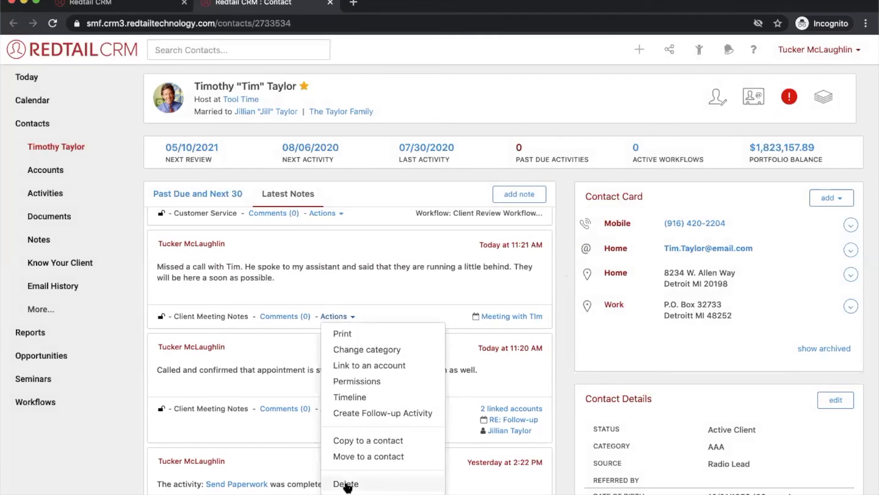
left_click(560, 308)
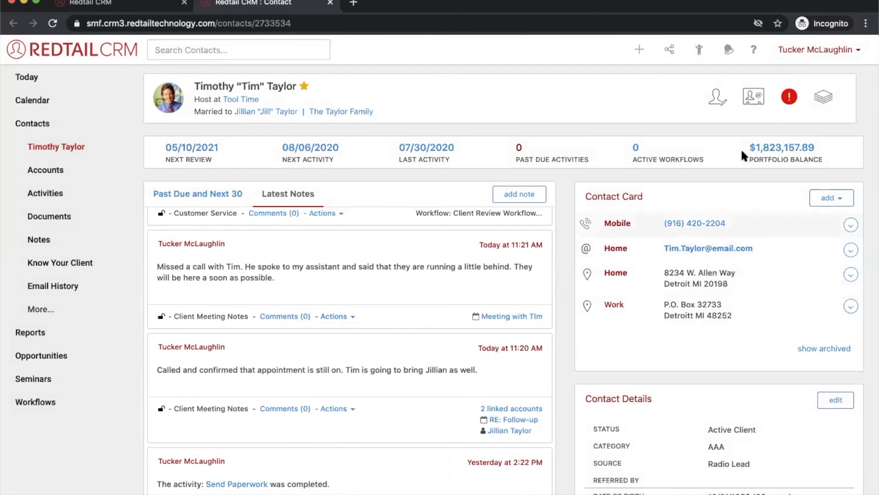
- Run the Notes Deleted Report for the contact, view the resulting PDF and return to the contact's overview
left_click(824, 101)
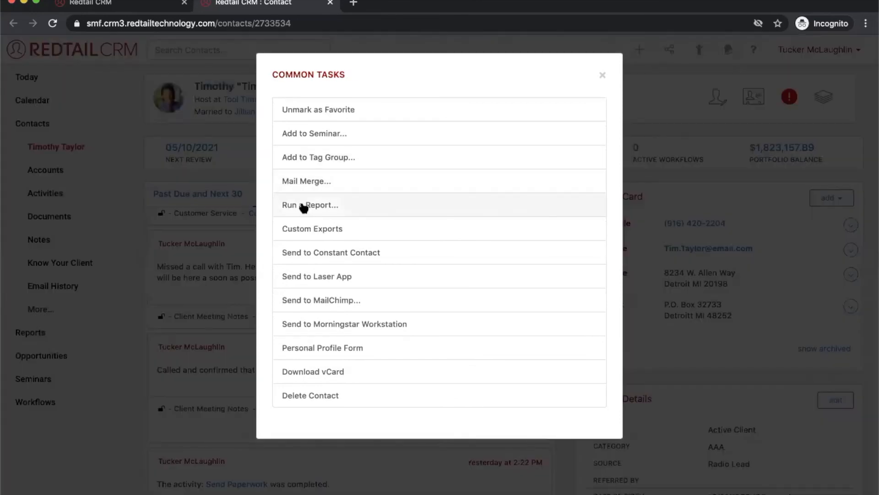
left_click(303, 206)
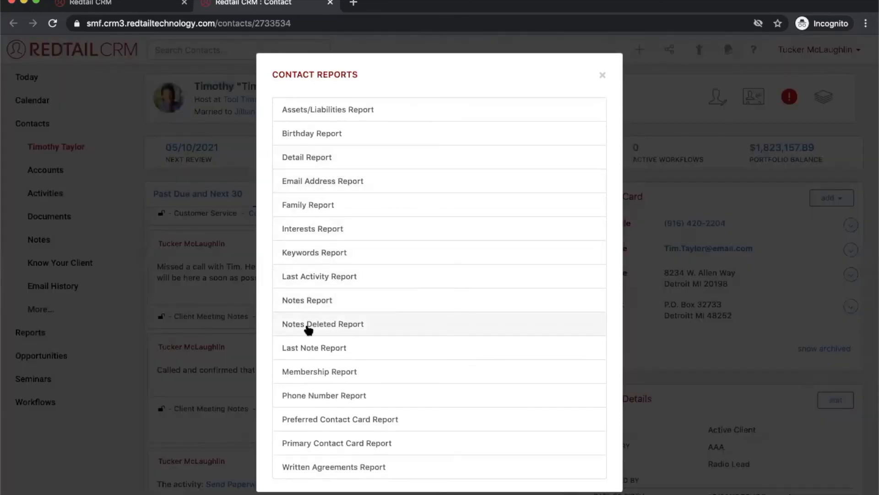
left_click(358, 326)
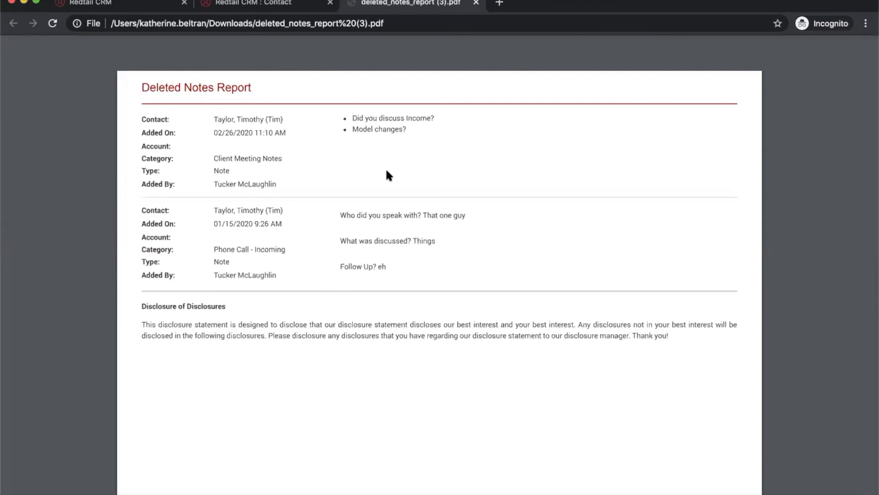
left_click(477, 4)
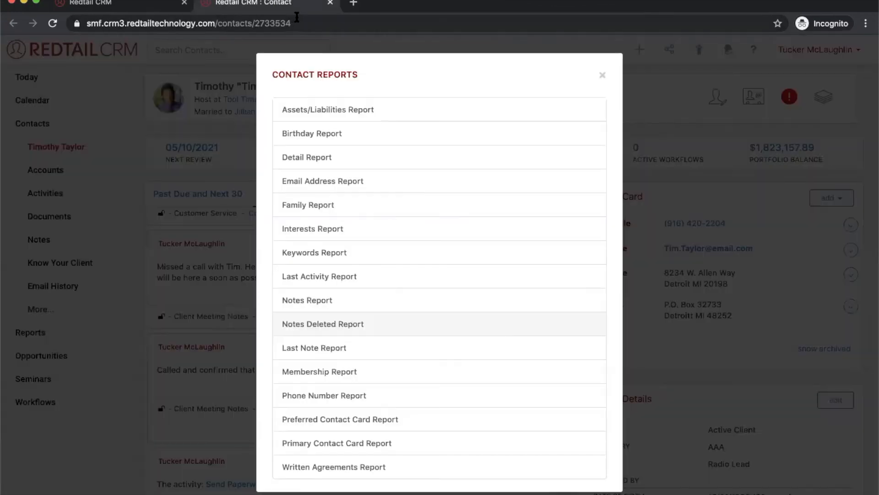
left_click(602, 75)
left_click(602, 76)
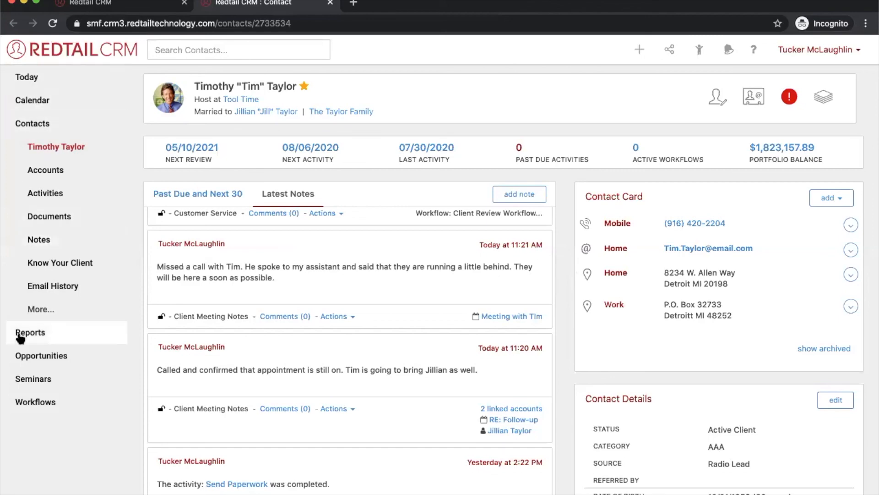
- Open the database-wide Notes By Contact report and look through its entries
left_click(48, 337)
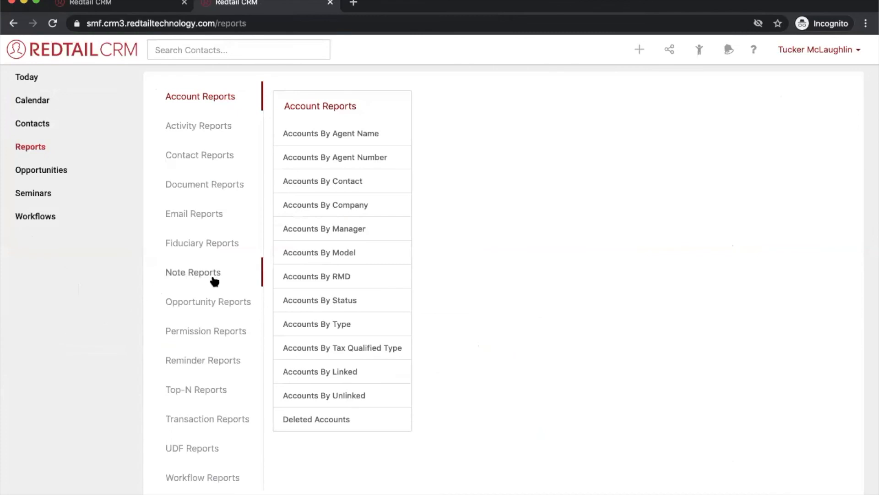
left_click(204, 274)
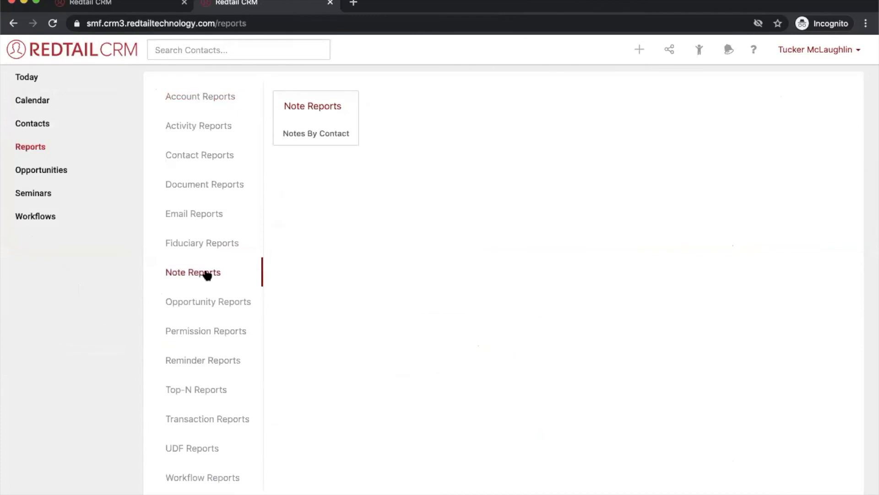
left_click(329, 133)
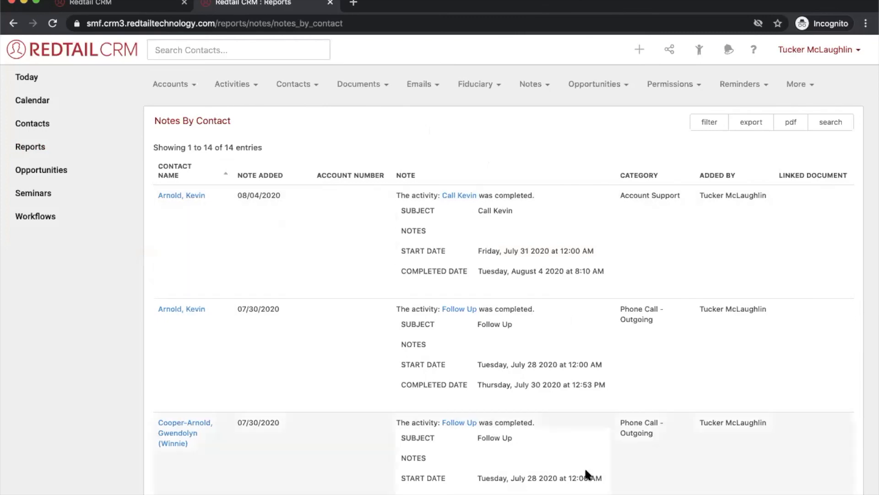
scroll(216, 458, "down", 10)
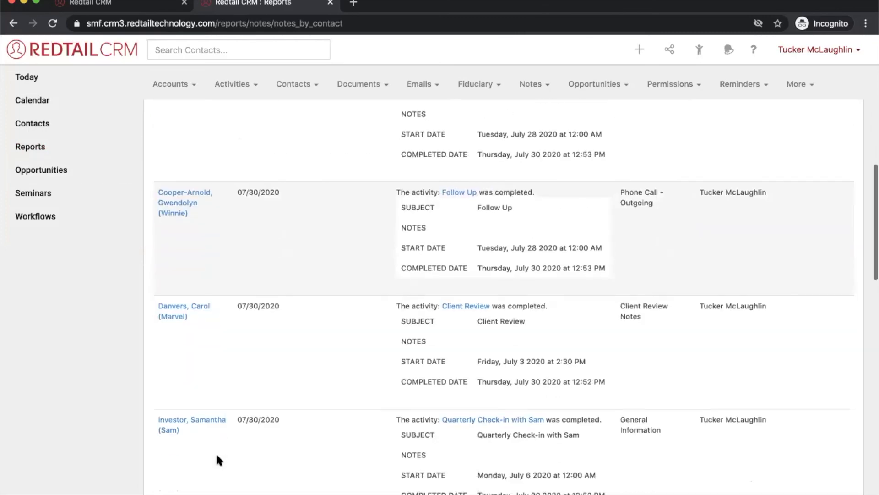
scroll(215, 452, "up", 10)
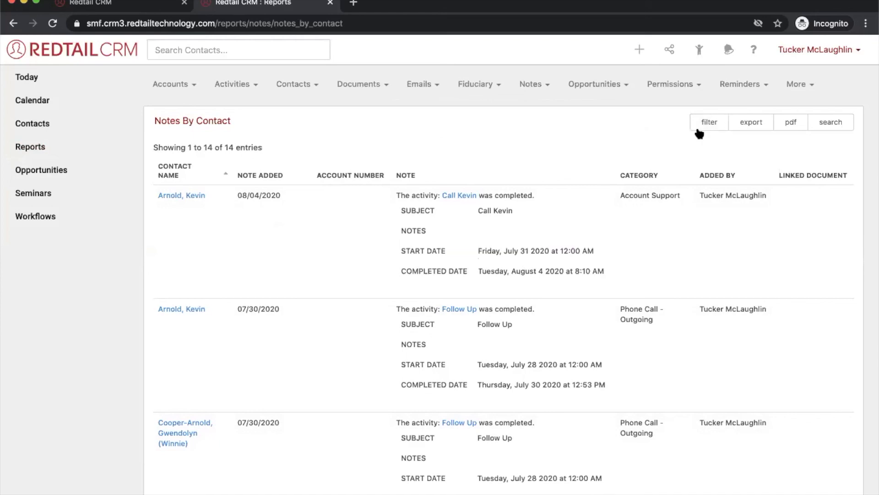
- Set the start date in the Notes By Contact report's filter options to 01/01/2020
left_click(710, 124)
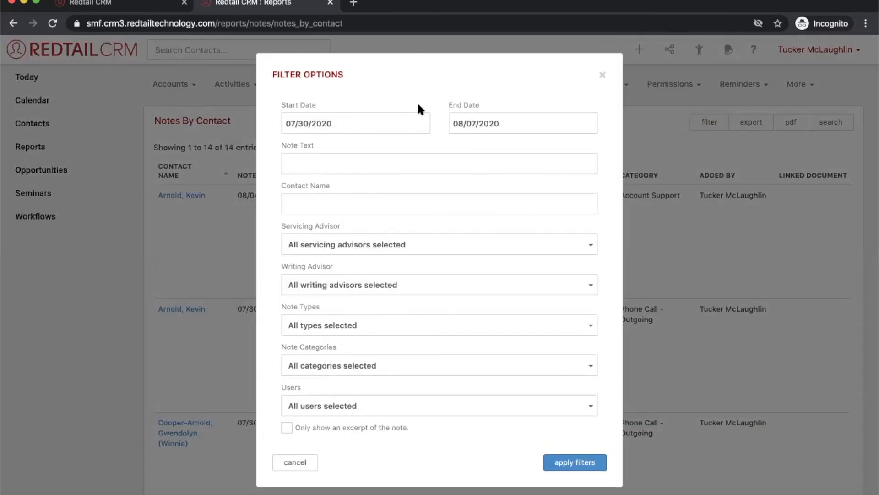
left_click(364, 122)
left_click(375, 147)
left_click(312, 177)
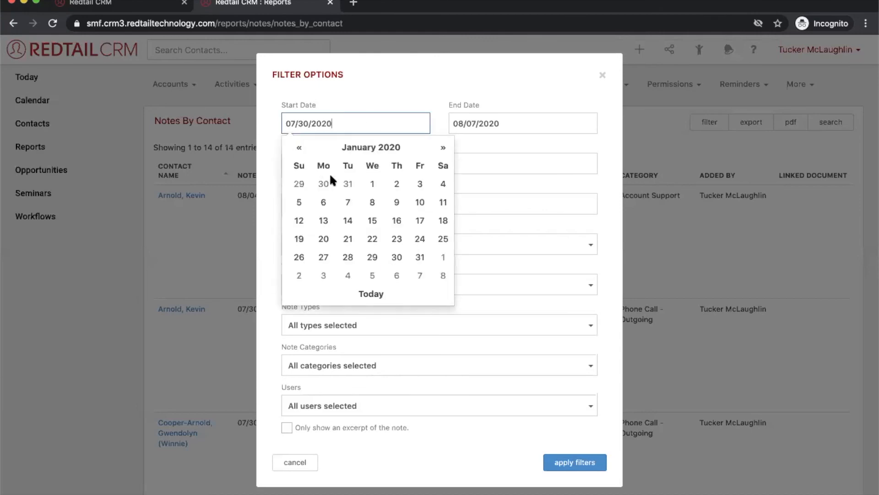
left_click(377, 189)
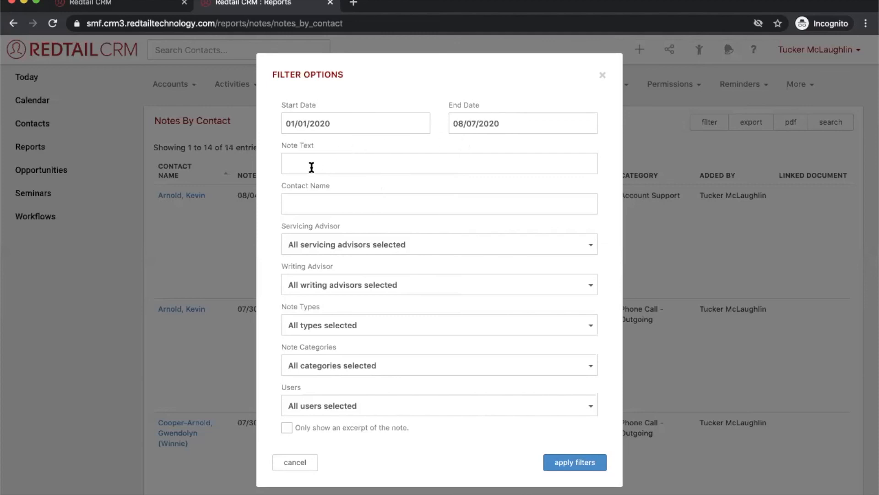
- Examine the servicing advisor and note type choices in the report's filter options
left_click(327, 250)
left_click(328, 251)
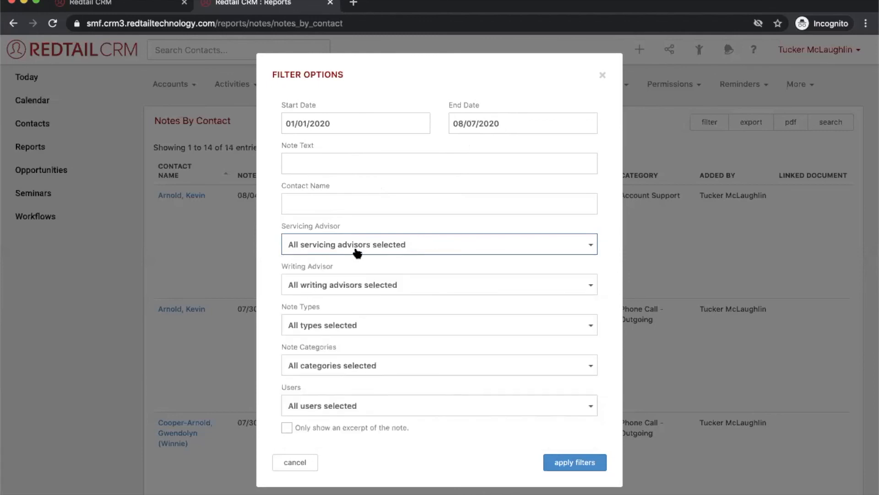
left_click(328, 324)
left_click(328, 306)
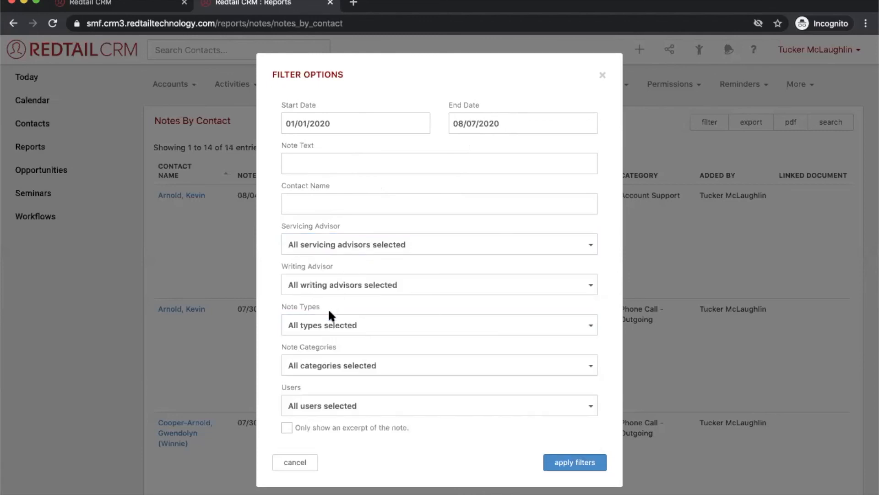
- Restrict the report filter's note categories to Client Review Notes
left_click(333, 366)
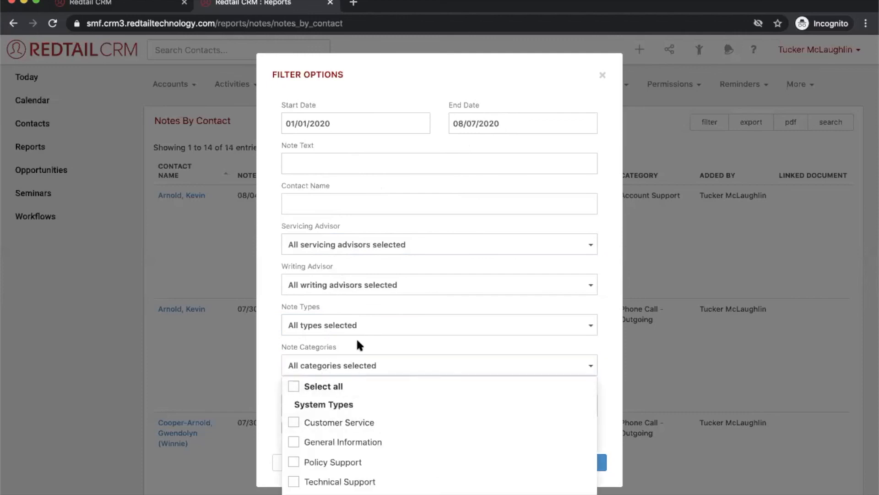
left_click(357, 337)
left_click(346, 362)
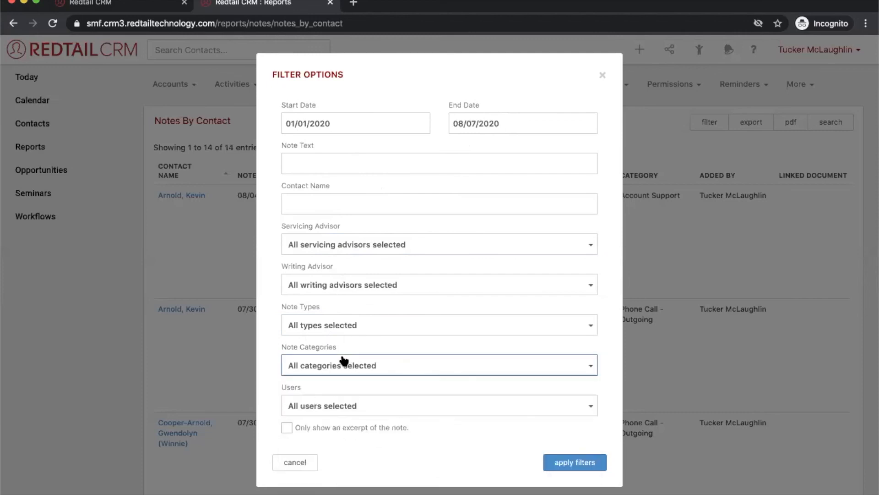
scroll(365, 421, "down", 2)
scroll(366, 430, "down", 5)
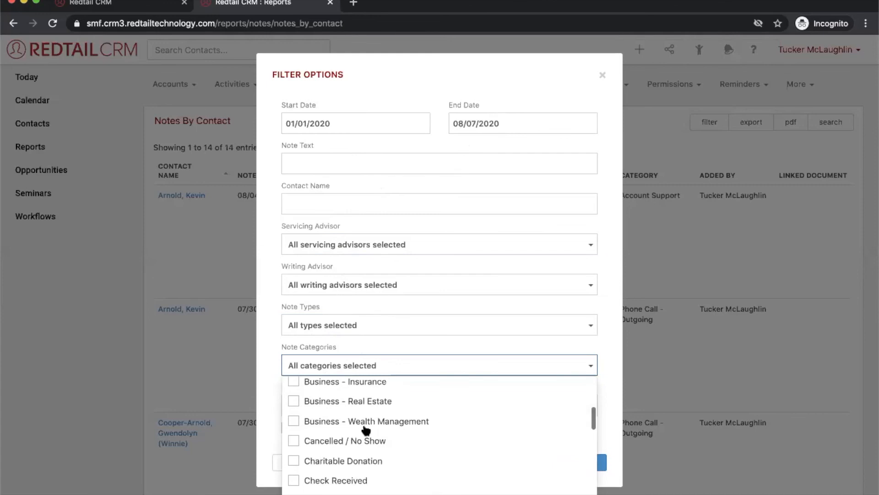
left_click(298, 454)
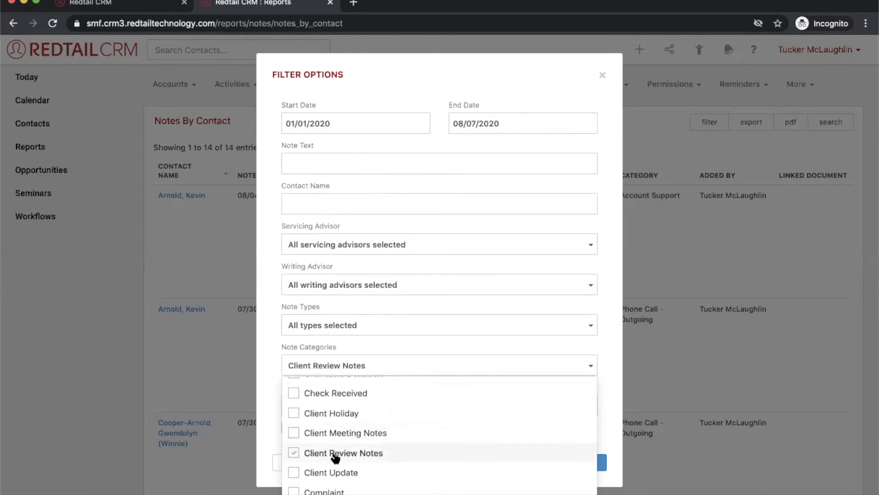
left_click(270, 413)
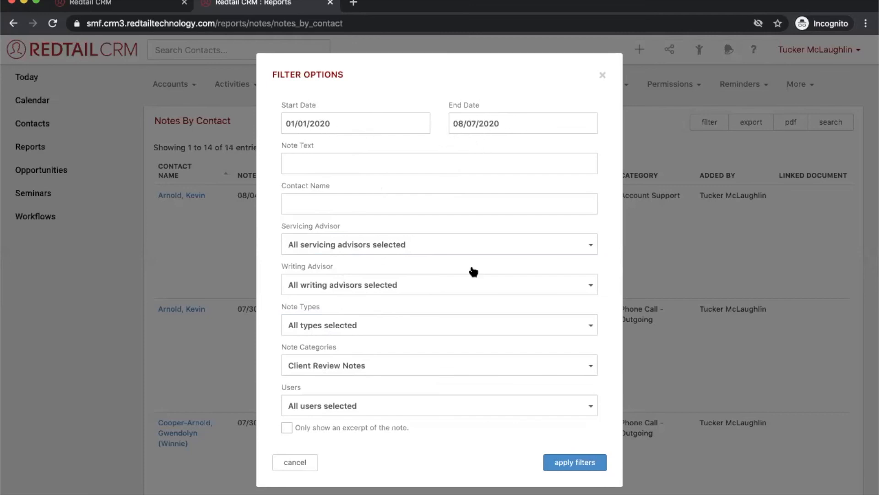
- Restrict the report filter to notes added by the currently logged-in user and apply the filters
left_click(383, 408)
scroll(362, 428, "down", 3)
scroll(362, 439, "down", 3)
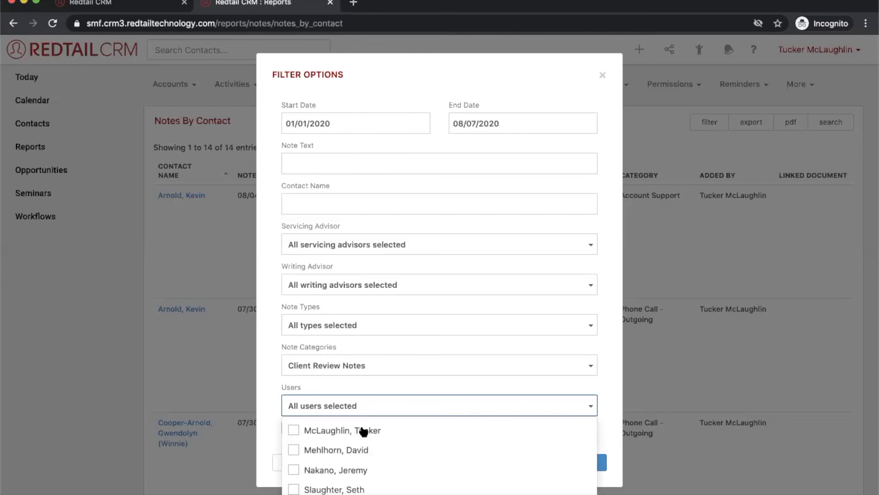
left_click(295, 431)
left_click(271, 385)
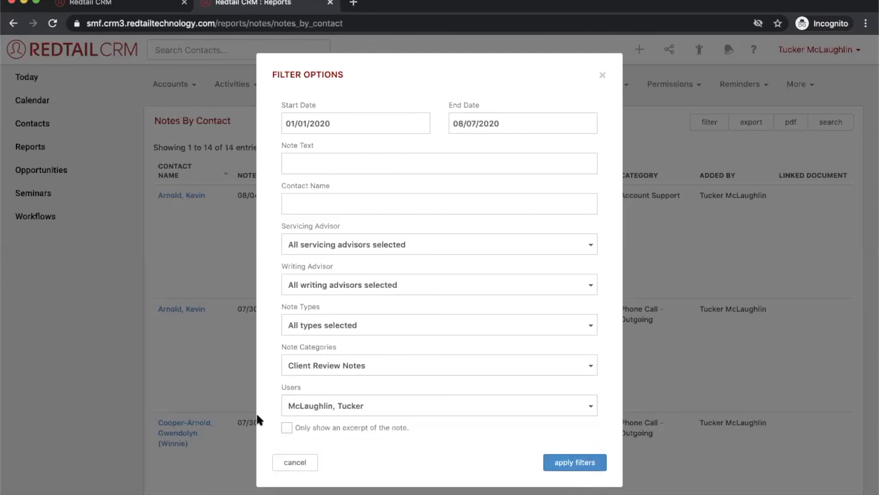
left_click(589, 464)
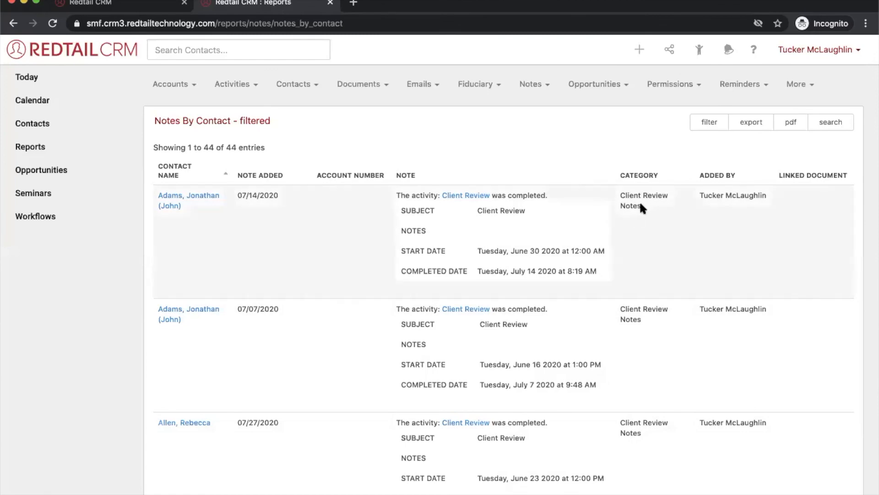
- Look through the filtered Notes By Contact report and reopen its filter options
scroll(643, 204, "down", 10)
scroll(645, 207, "down", 4)
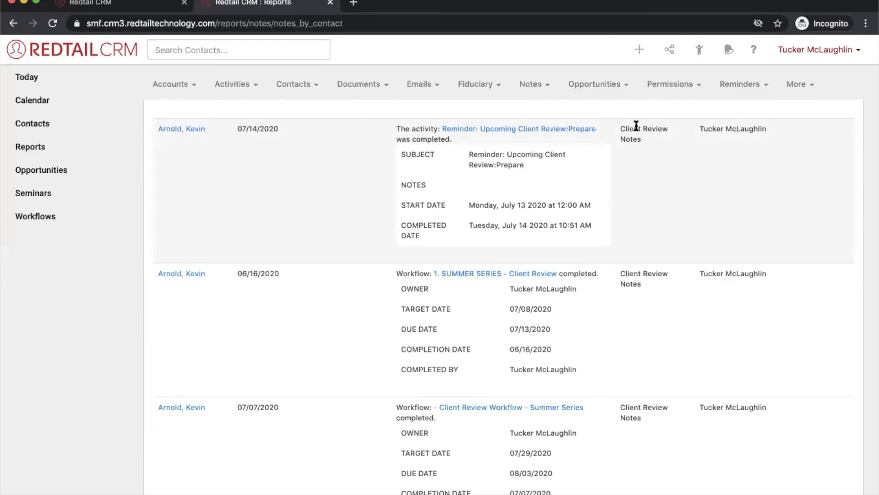
scroll(636, 125, "up", 10)
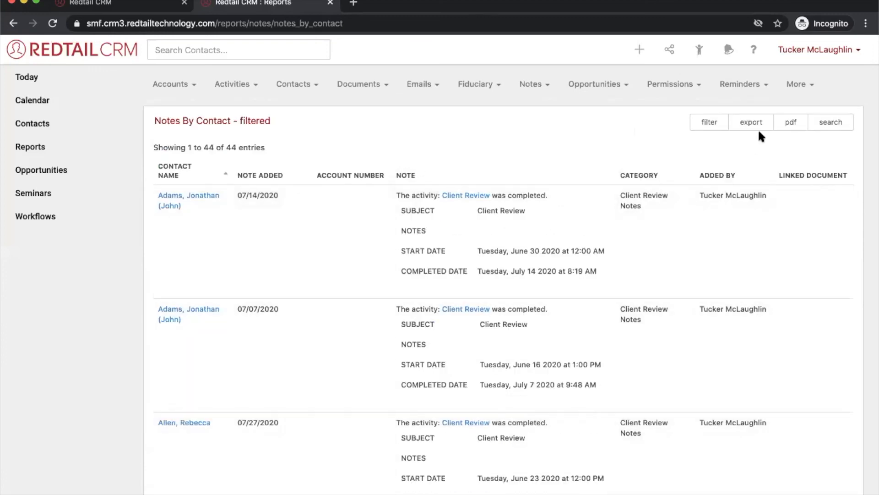
left_click(712, 128)
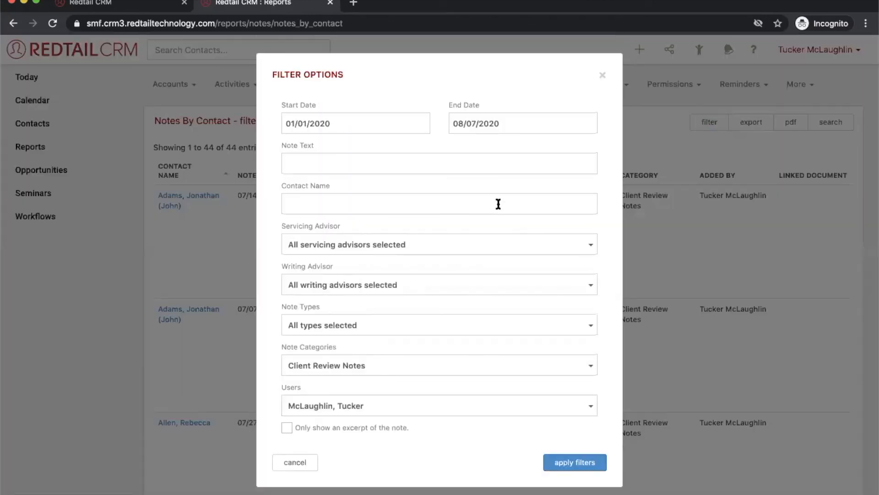
- Add Customer Service, General Information and Policy Support to the note categories in the report filter
left_click(339, 366)
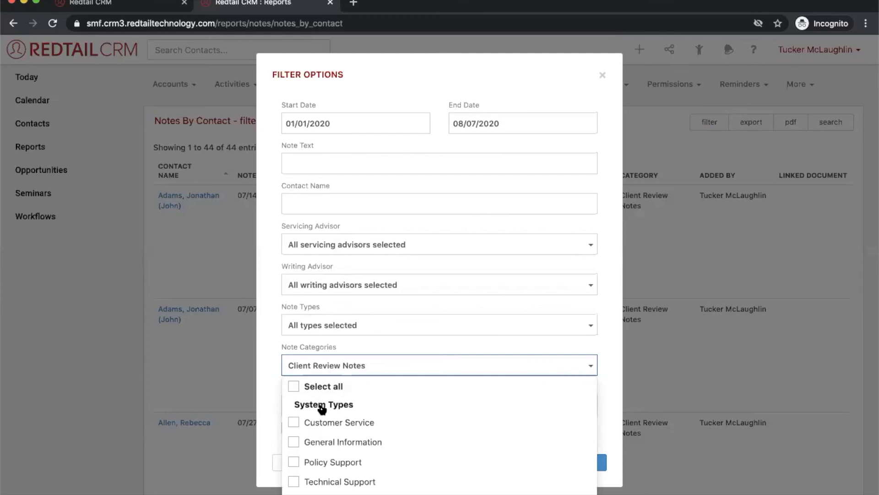
left_click(324, 422)
scroll(324, 422, "down", 3)
scroll(335, 403, "up", 1)
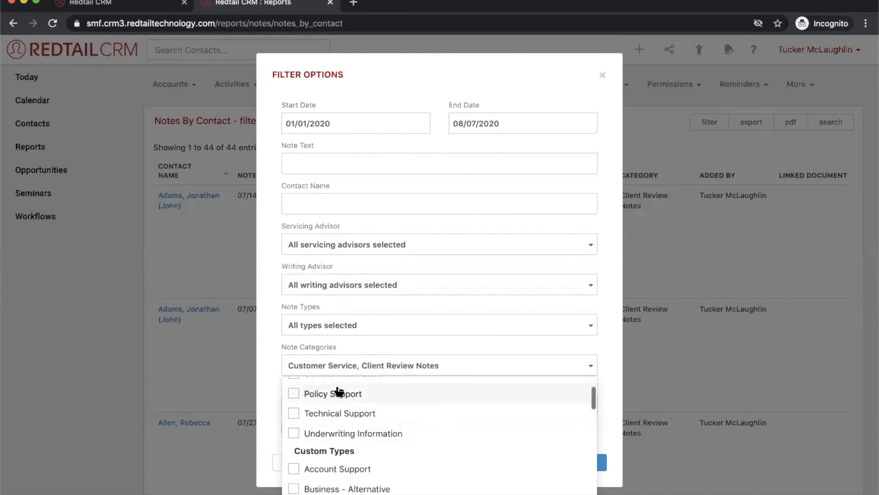
scroll(339, 392, "up", 1)
left_click(339, 391)
left_click(337, 412)
scroll(337, 417, "down", 1)
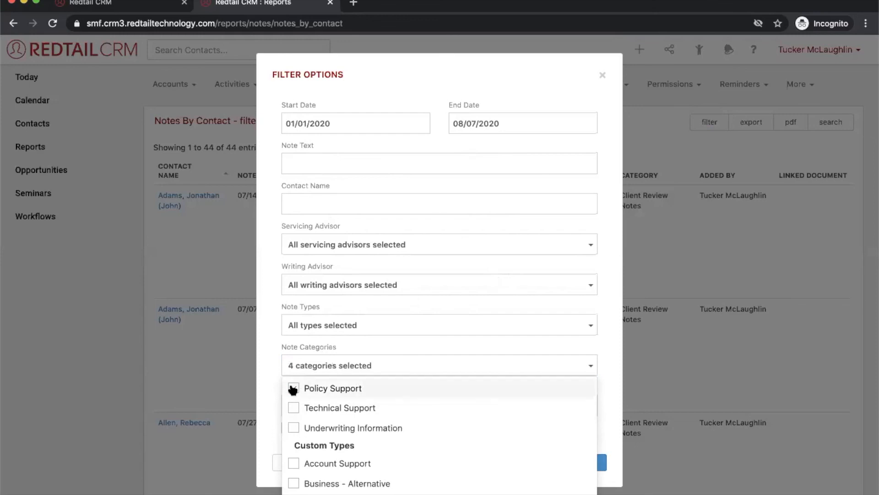
- Widen the report filter to include all note categories and all users
scroll(297, 382, "up", 3)
left_click(321, 387)
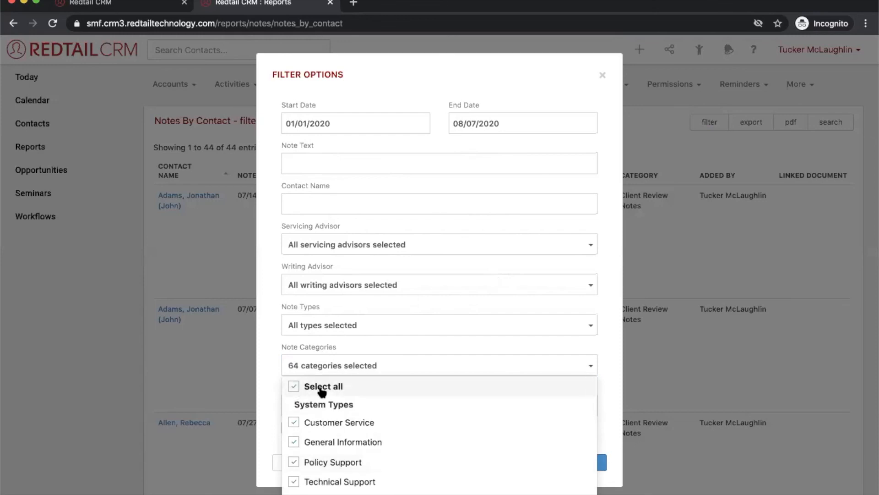
left_click(262, 340)
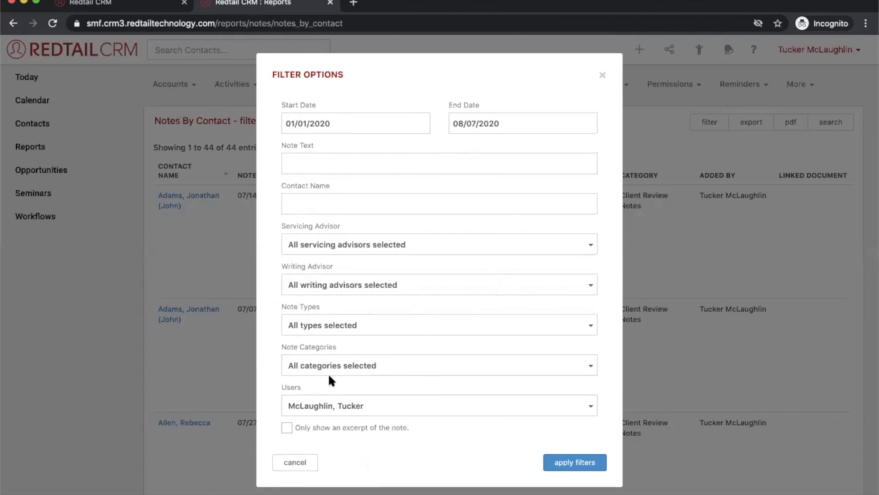
left_click(325, 405)
left_click(330, 432)
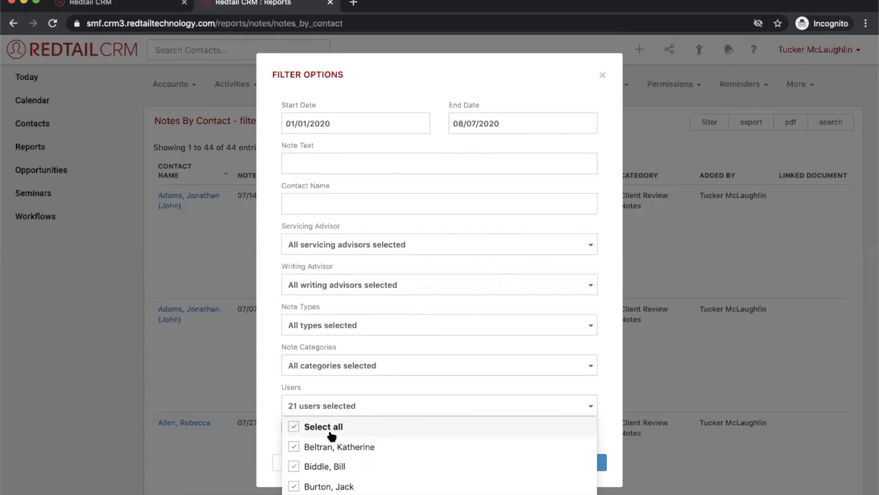
left_click(263, 385)
- Filter the Notes By Contact report by the note text "Tesla" and reopen its filter options
left_click(315, 160)
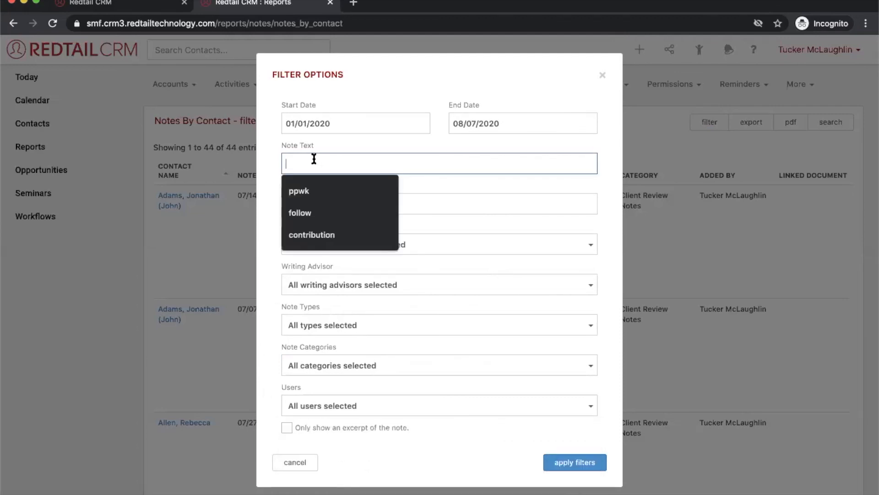
type("Tesla")
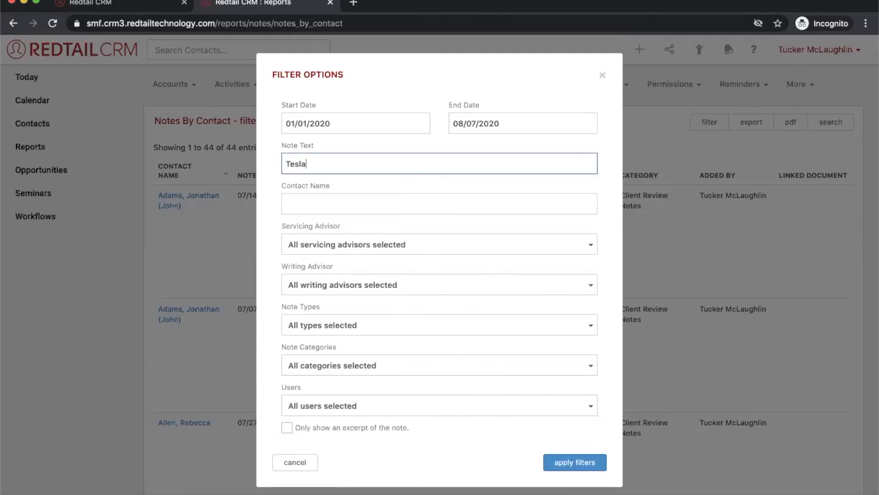
left_click(343, 141)
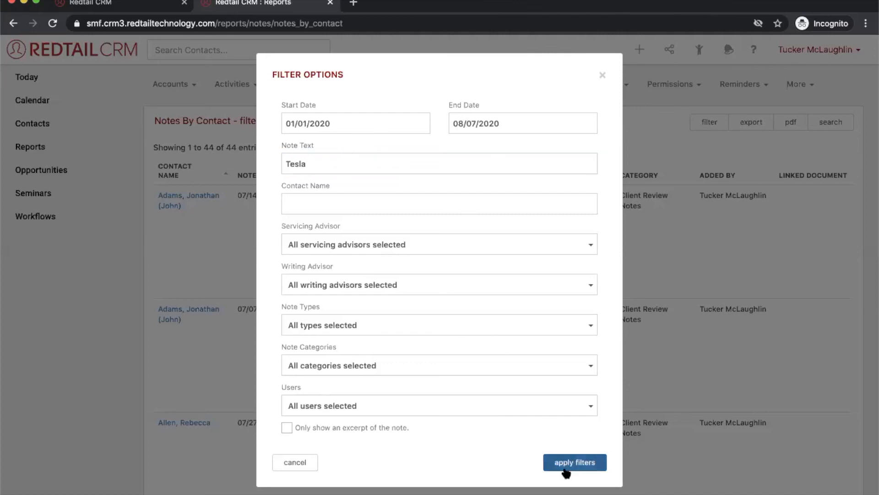
left_click(594, 463)
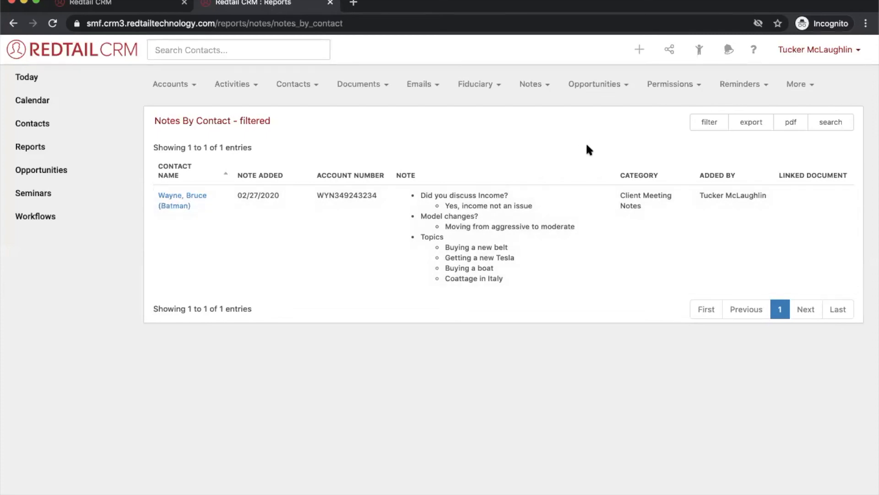
left_click(715, 123)
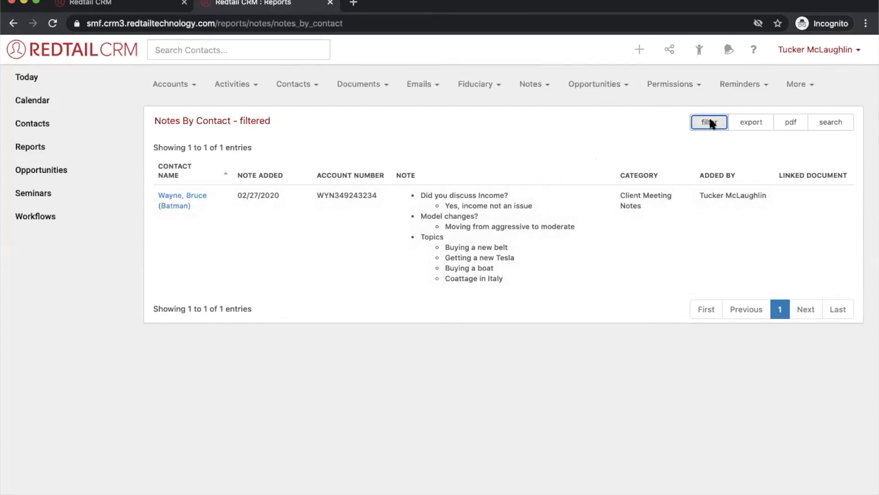